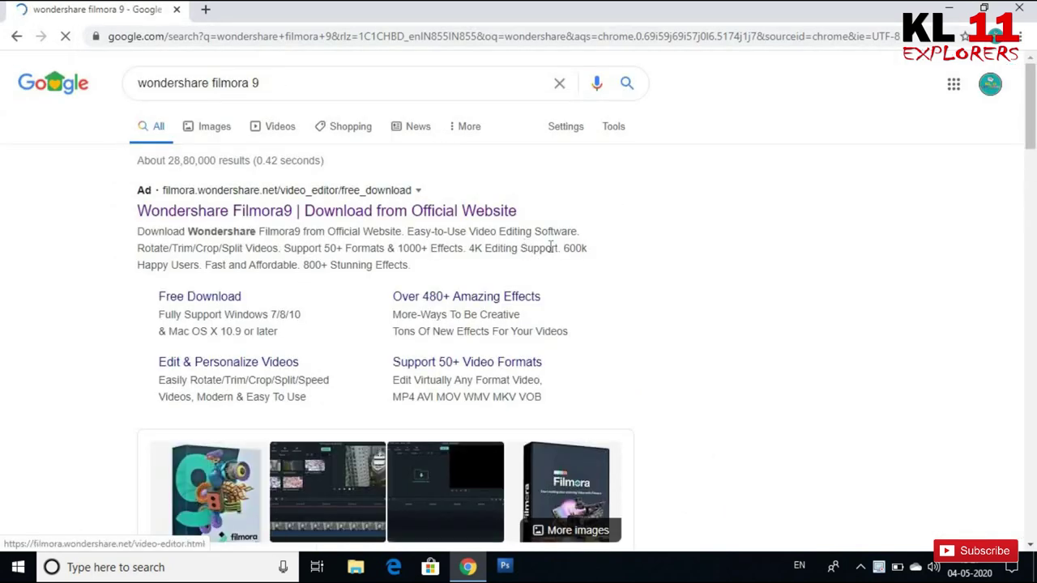
Open the official Wondershare Filmora9 website from the search results, and minimise the browser after viewing the download page.
left_click(336, 217)
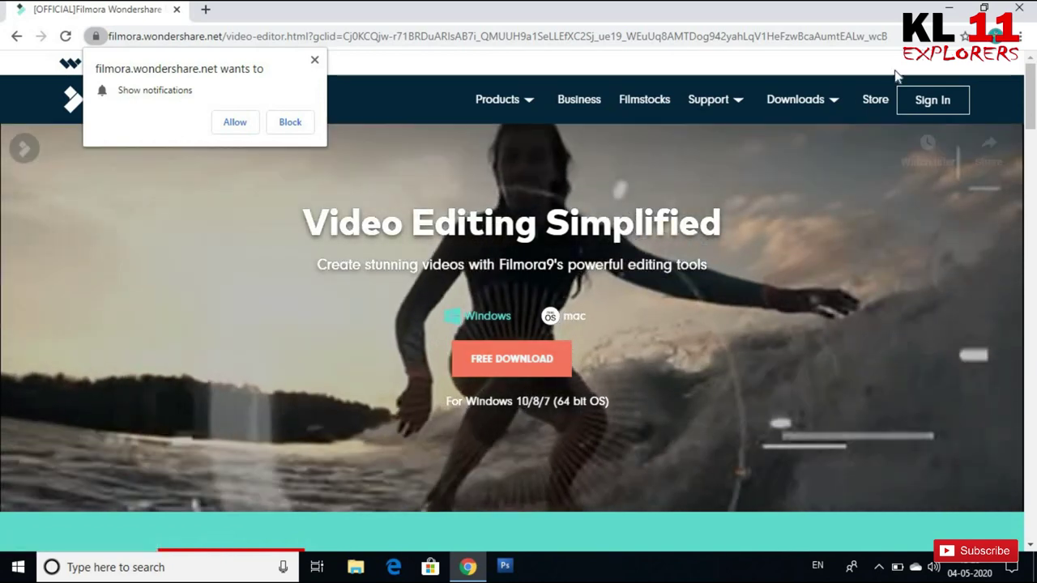
left_click(945, 14)
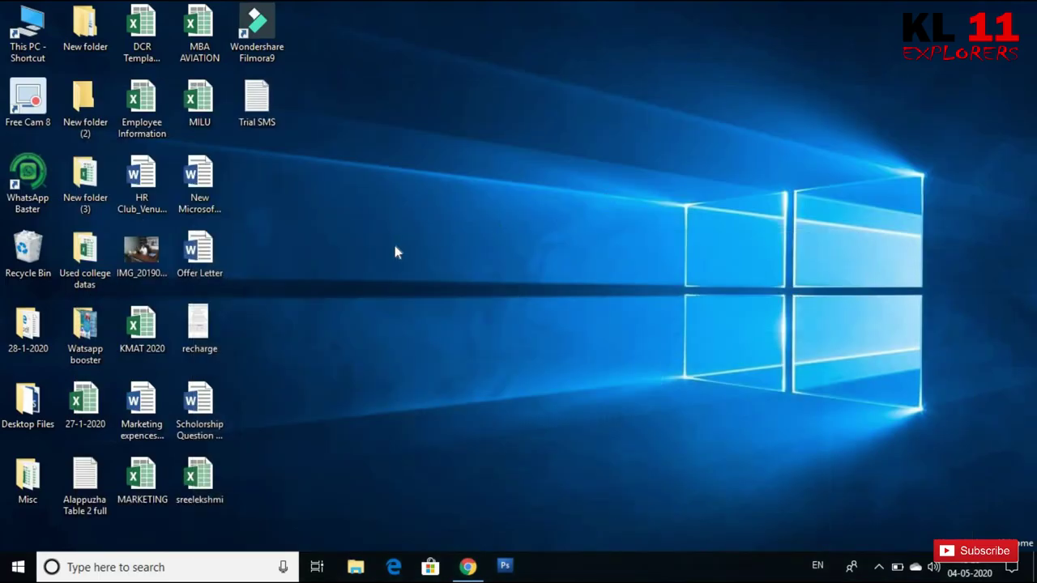
Launch Wondershare Filmora9 from the desktop, accept the hardware notice and create a new project with the 16:9 (Widescreen) aspect ratio.
double_click(265, 22)
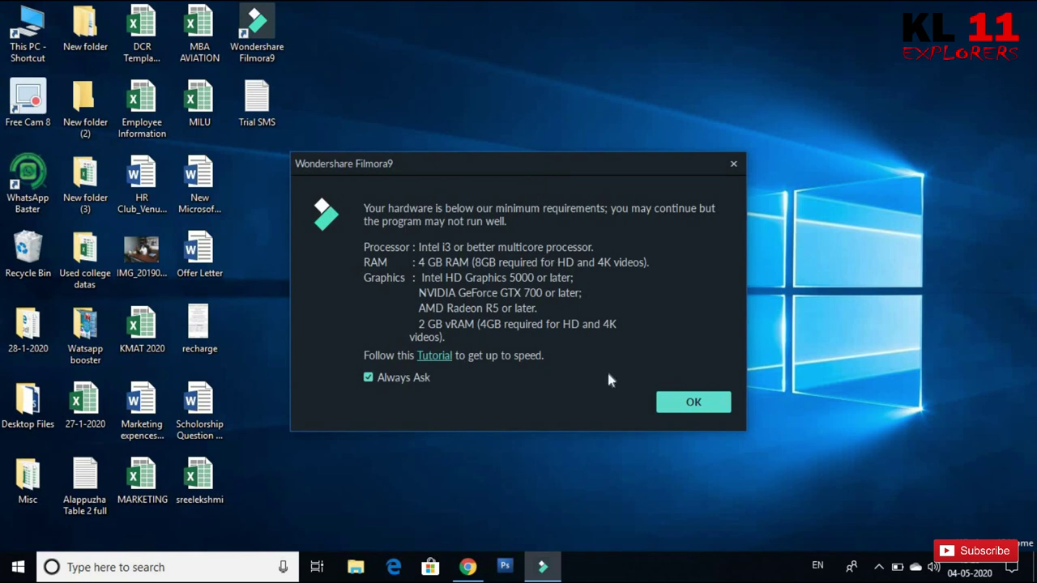
left_click(686, 403)
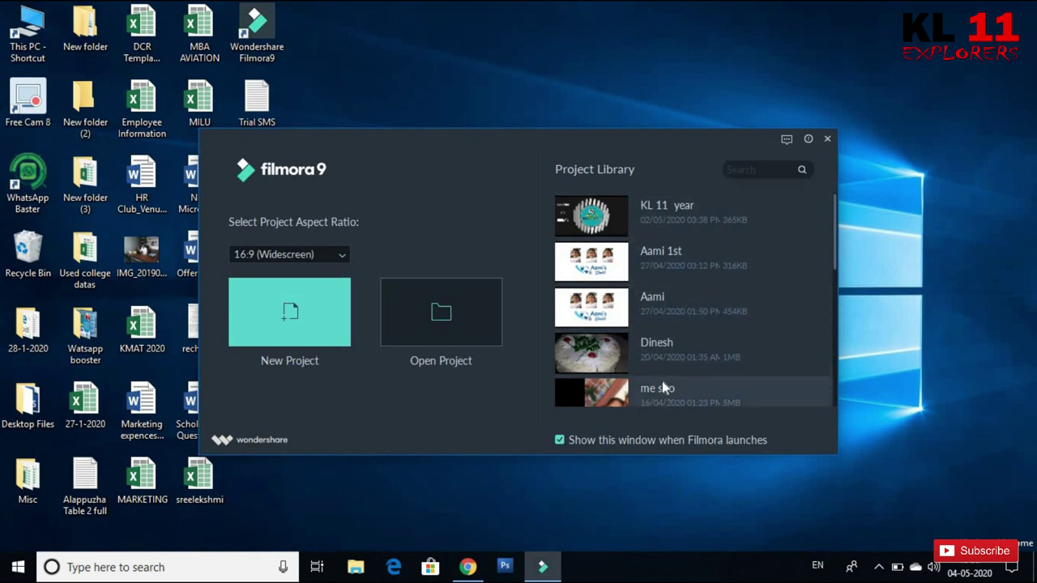
left_click(340, 258)
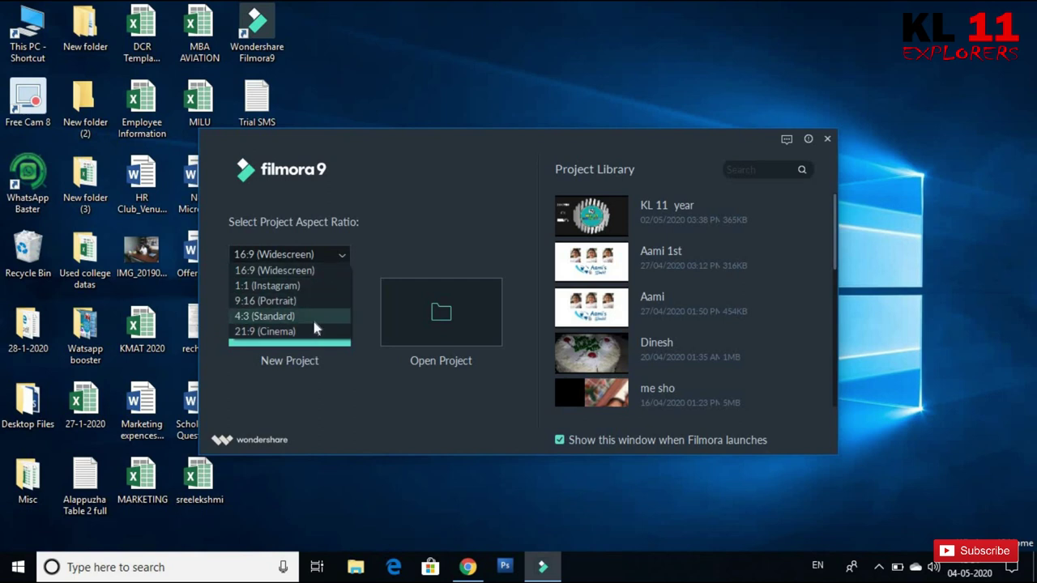
left_click(321, 273)
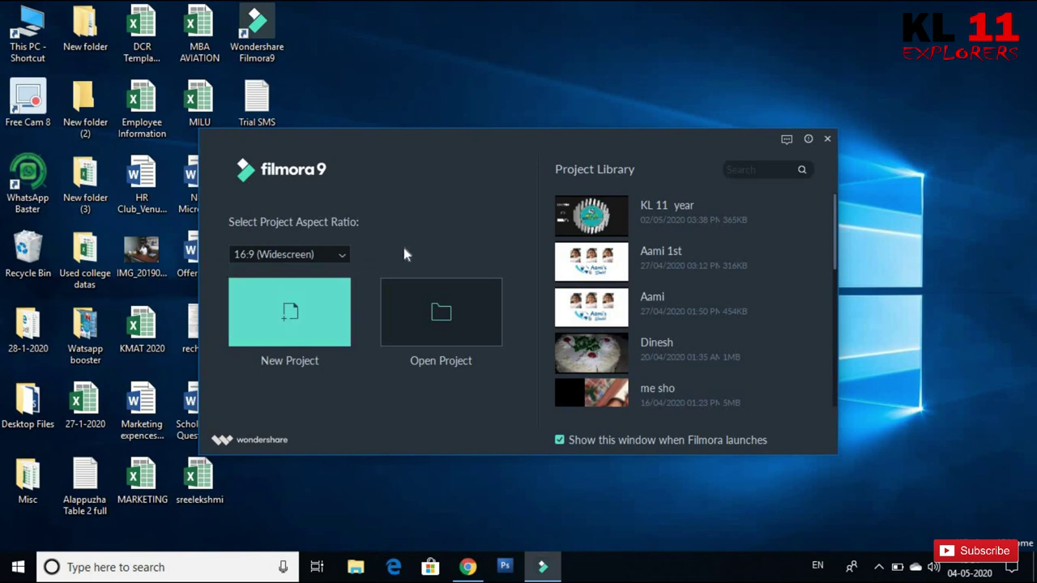
left_click(293, 322)
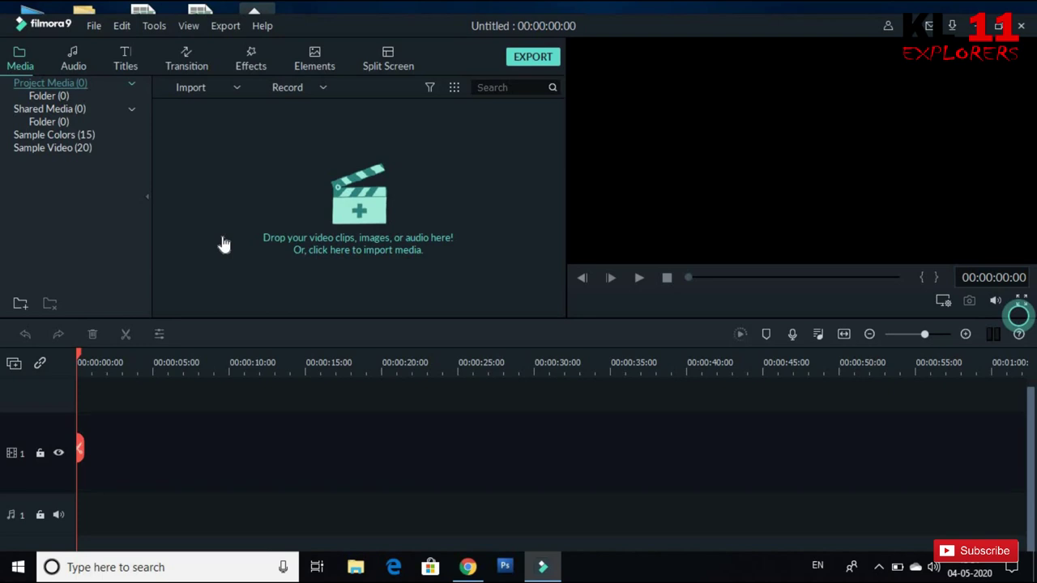
Add the Opener 1 title from the Openers category to the start of video track 1.
left_click(127, 65)
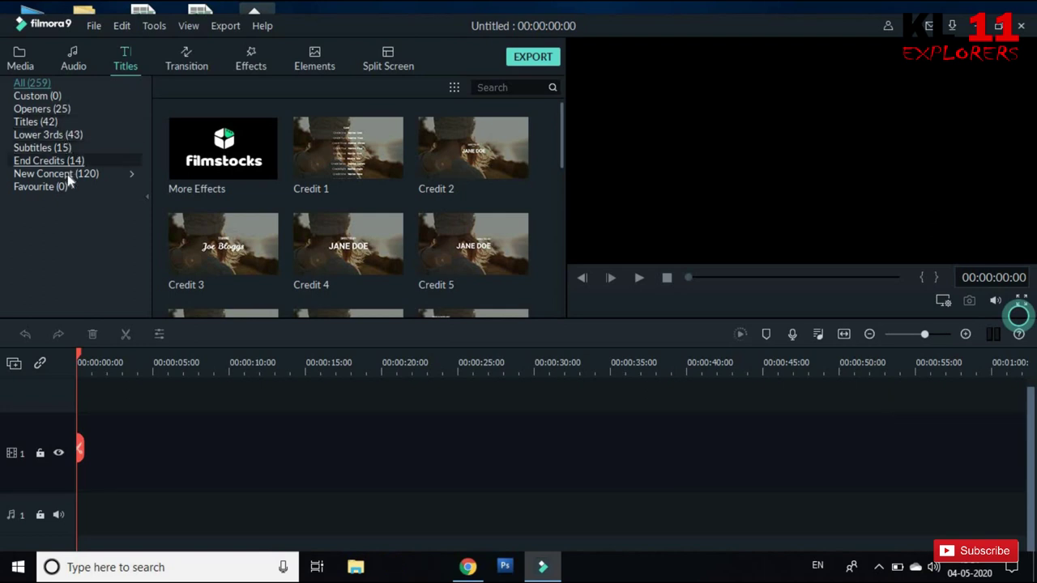
left_click(46, 113)
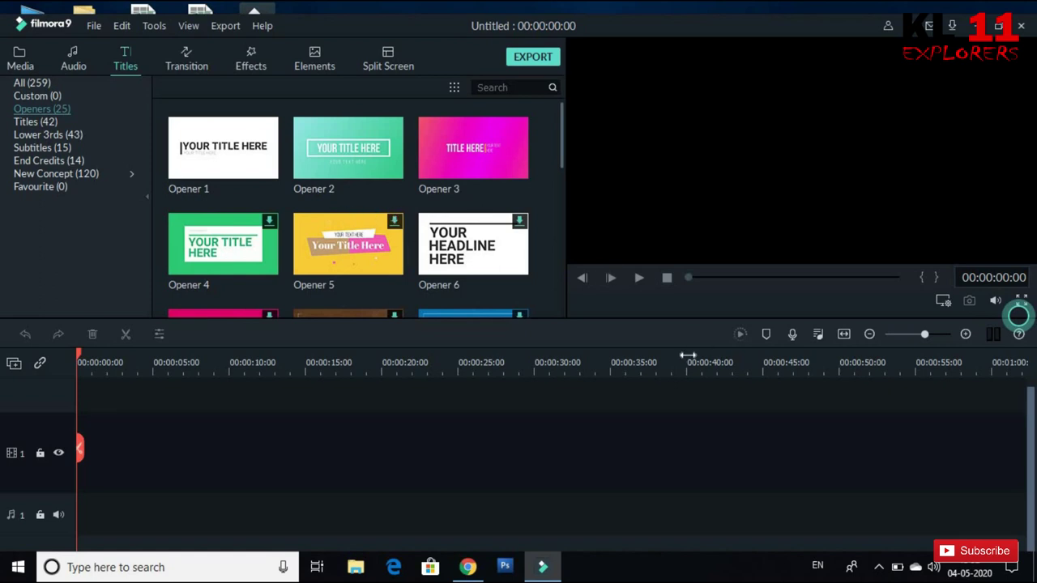
scroll(340, 250, "down", 2)
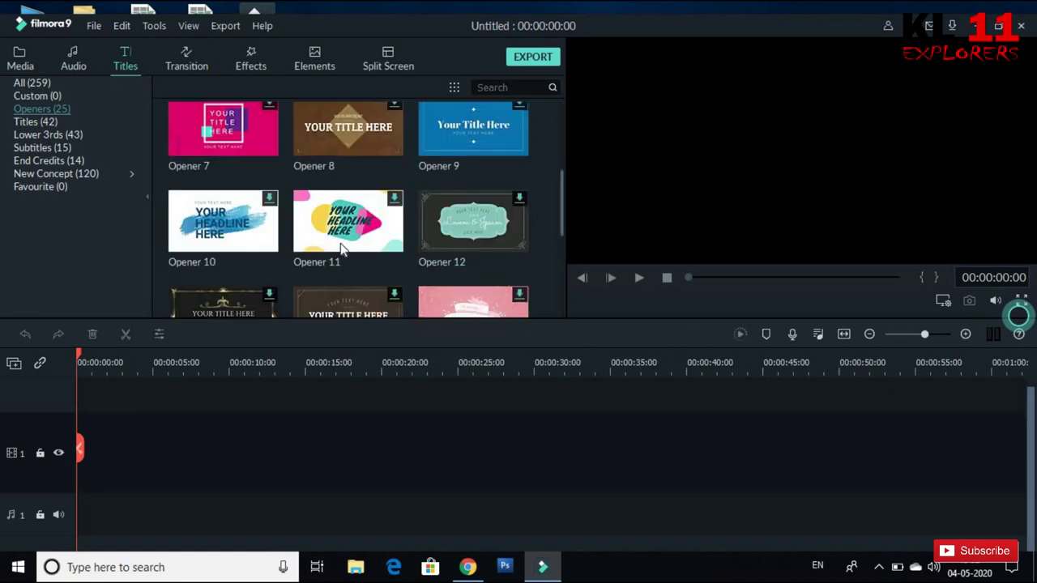
scroll(403, 180, "up", 2)
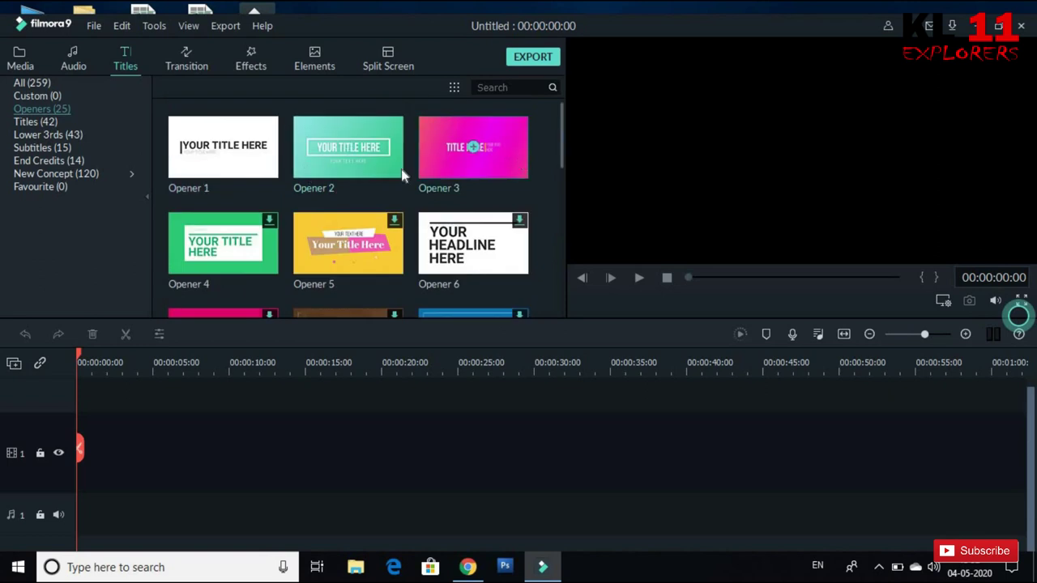
scroll(229, 255, "down", 2)
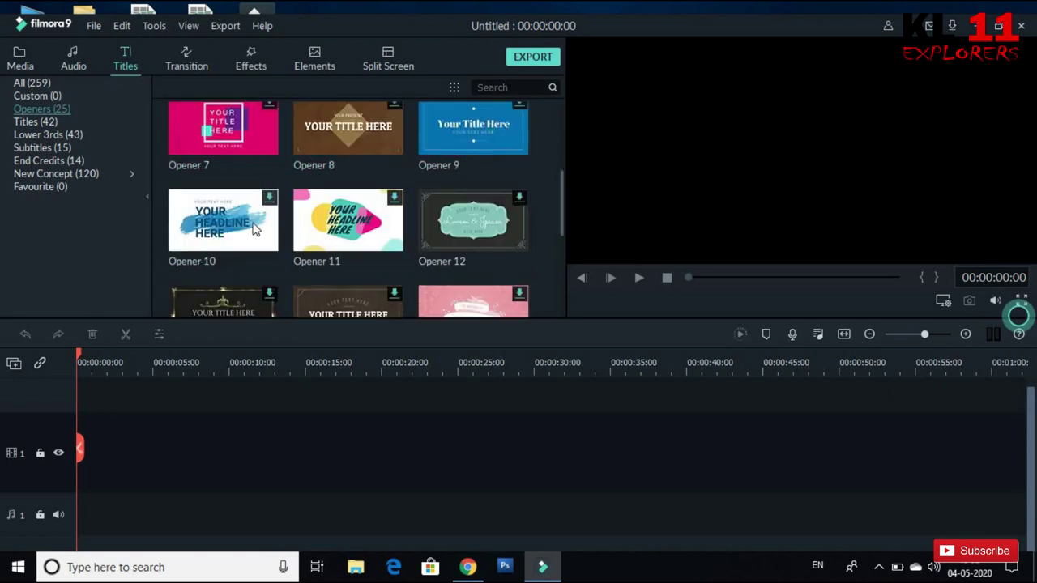
scroll(494, 283, "down", 2)
scroll(422, 283, "up", 4)
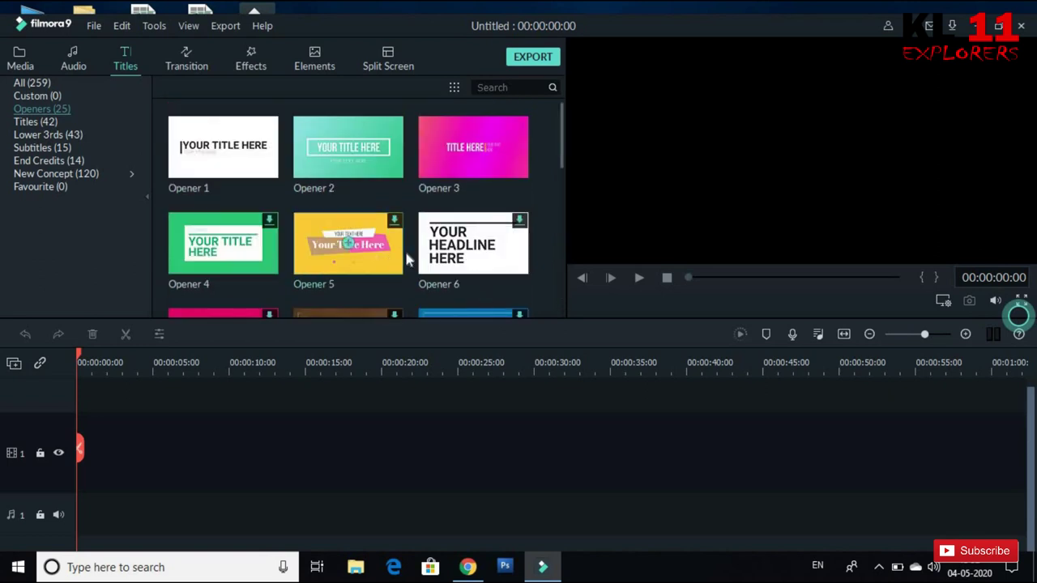
left_click(251, 160)
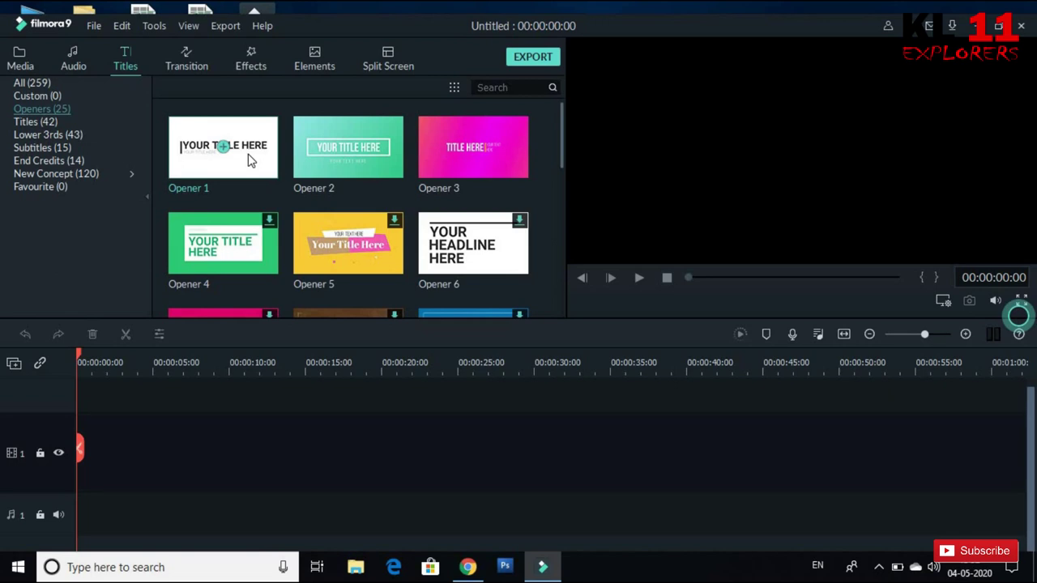
left_click_drag(249, 160, 75, 473)
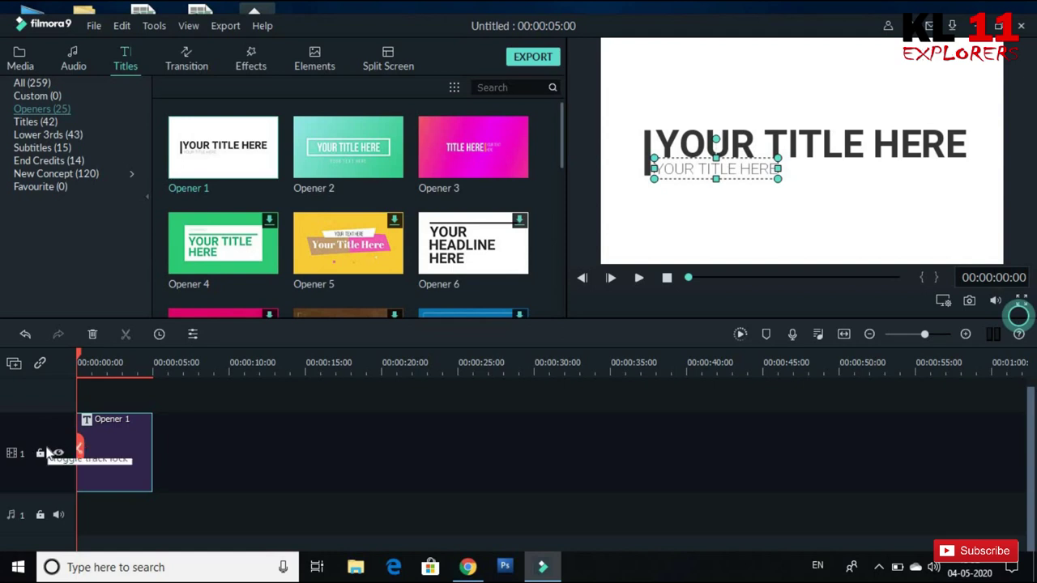
scroll(37, 438, "up", 1)
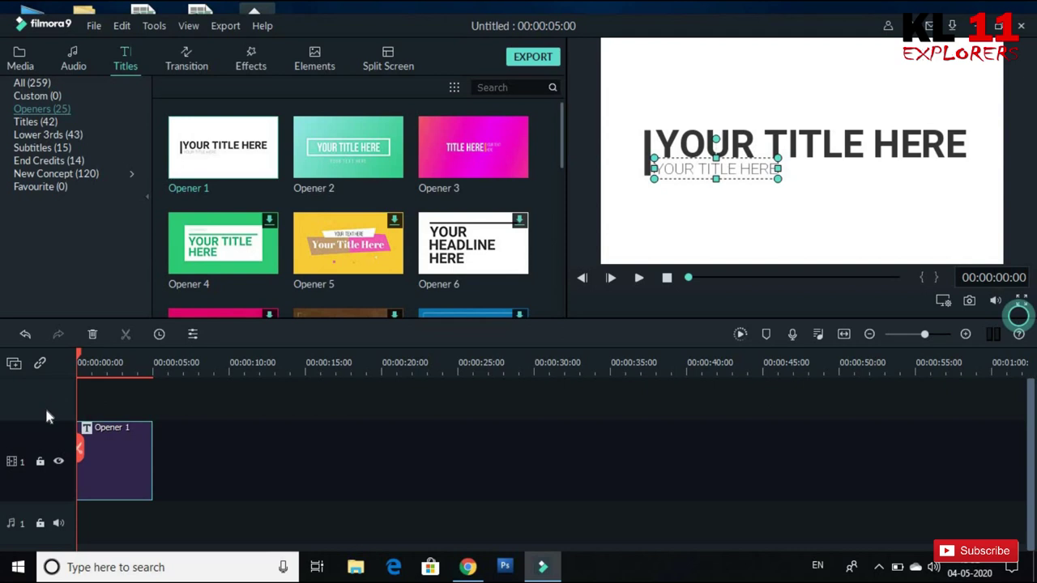
scroll(32, 486, "down", 1)
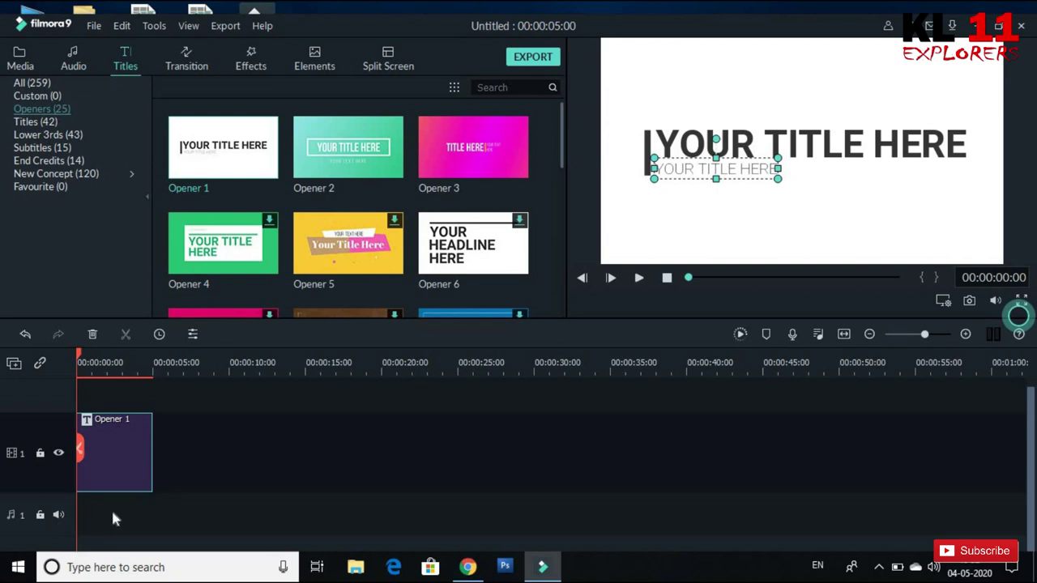
Replace the main title text of the Opener 1 clip with "KL EXPLORERS".
left_click(103, 362)
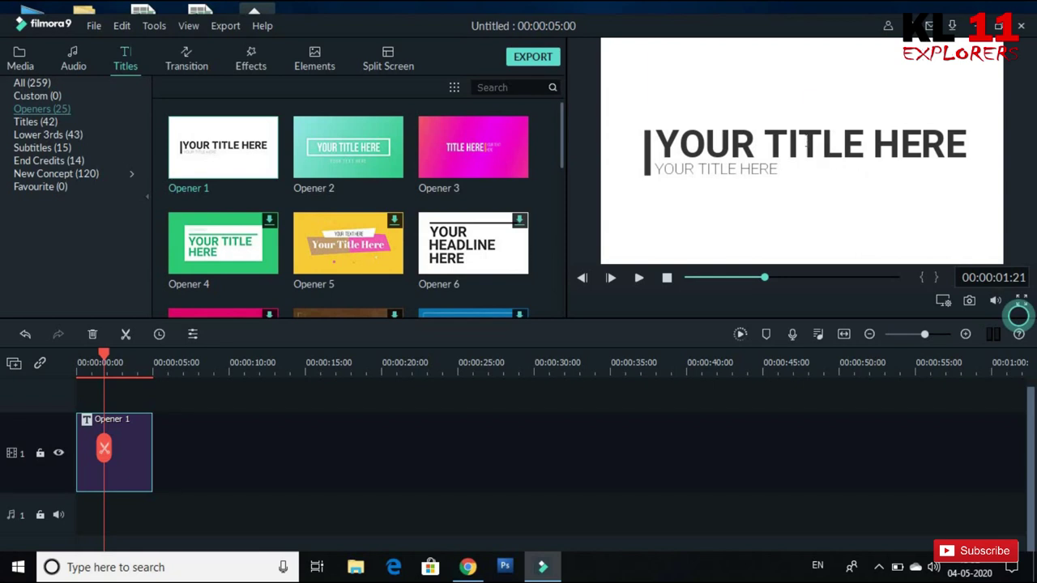
left_click(809, 147)
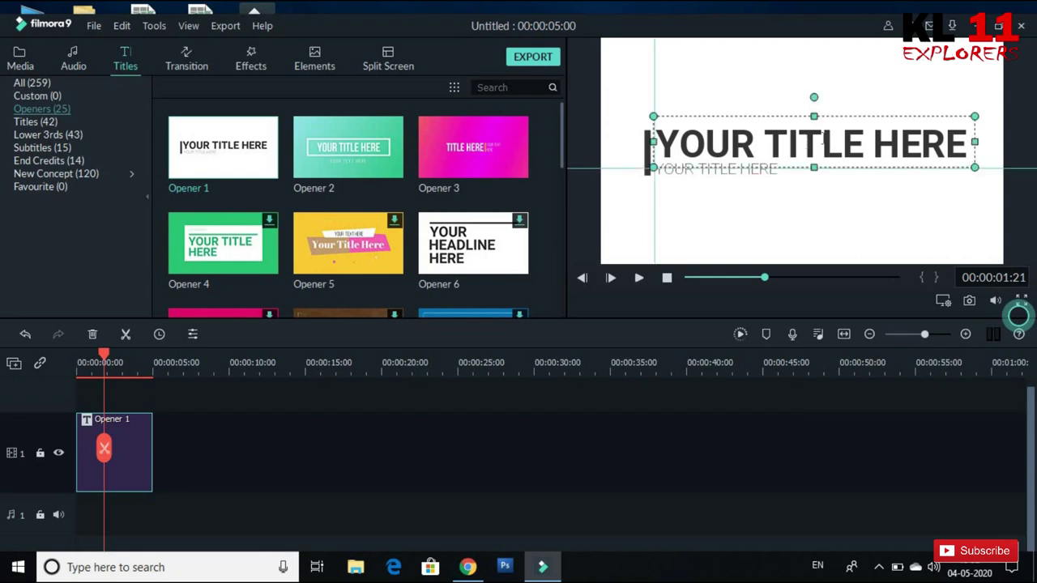
double_click(854, 148)
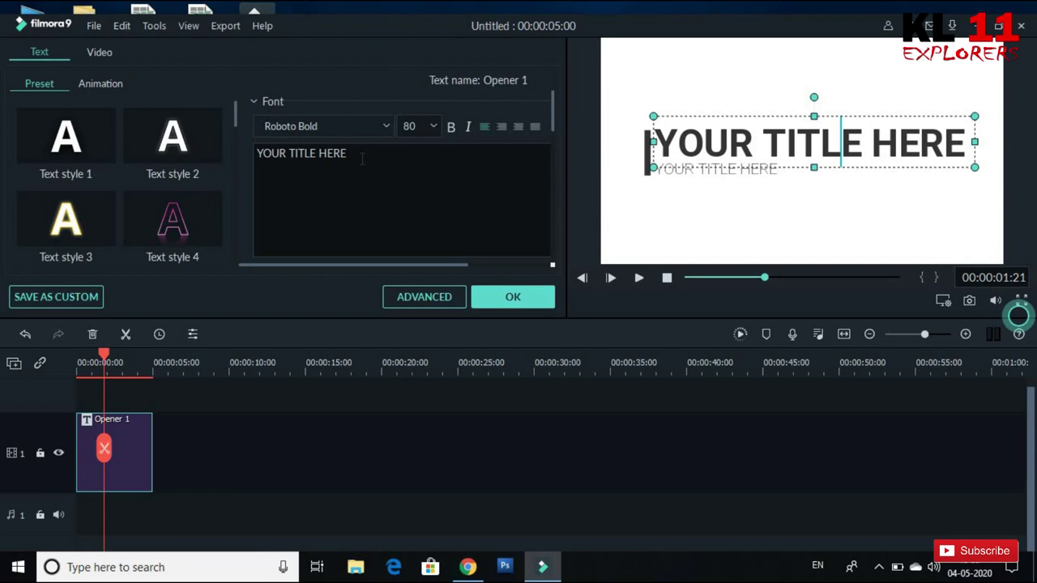
left_click_drag(350, 154, 255, 154)
left_click(890, 253)
type("k")
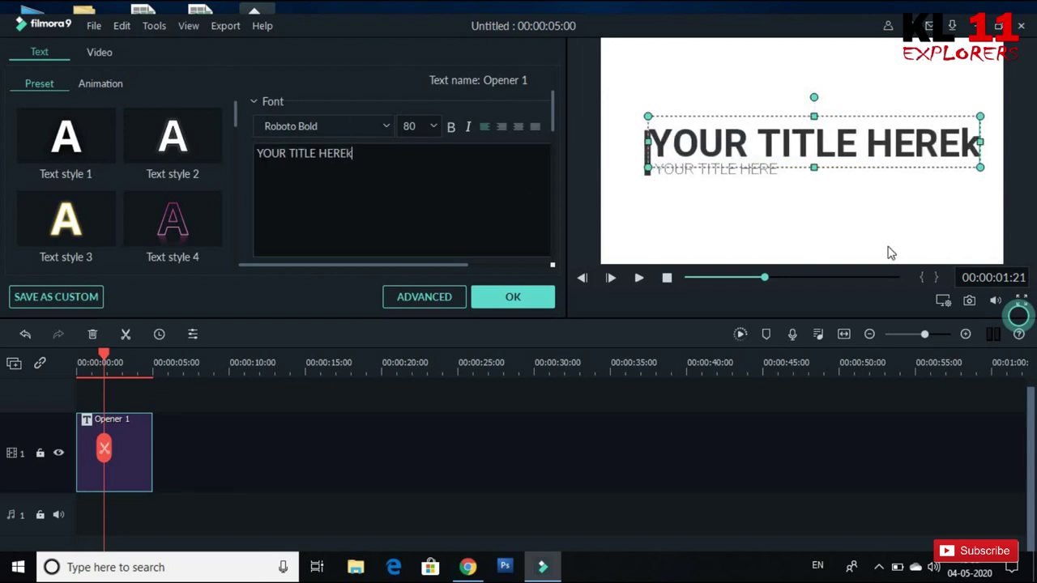
key("BackSpace")
key("BackSpace")
key("BackSpace")
key("BackSpace")
key("BackSpace")
key("BackSpace")
key("BackSpace")
key("BackSpace")
key("BackSpace")
key("BackSpace")
key("BackSpace")
key("BackSpace")
key("BackSpace")
key("BackSpace")
key("BackSpace")
key("BackSpace")
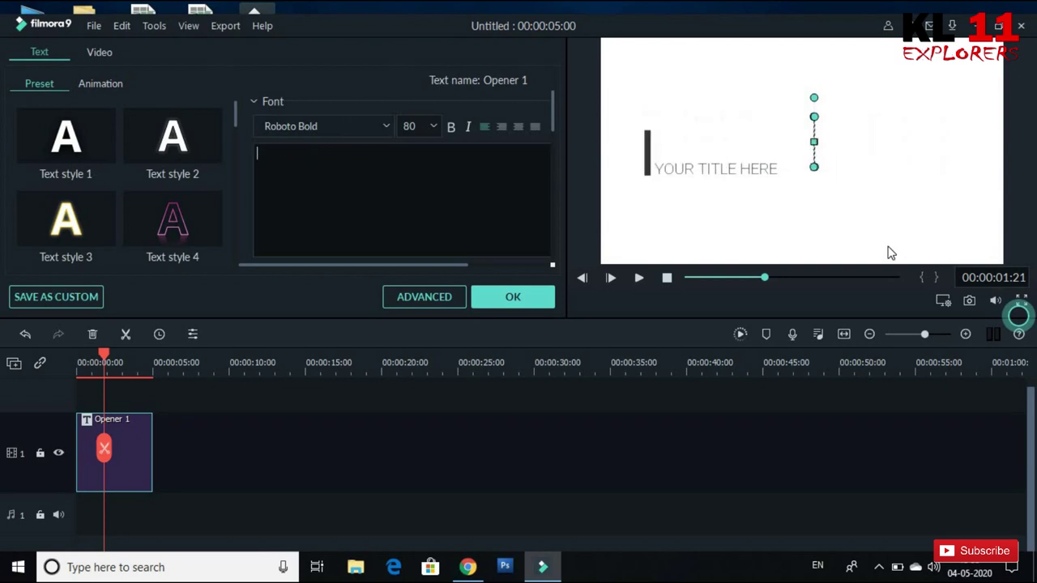
type("KL EX")
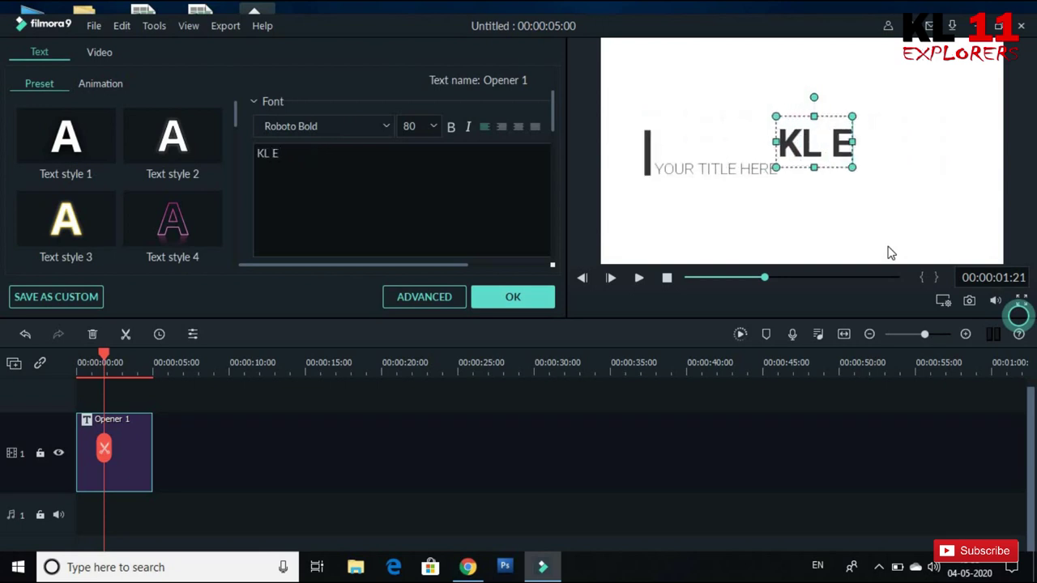
key("Caps_Lock")
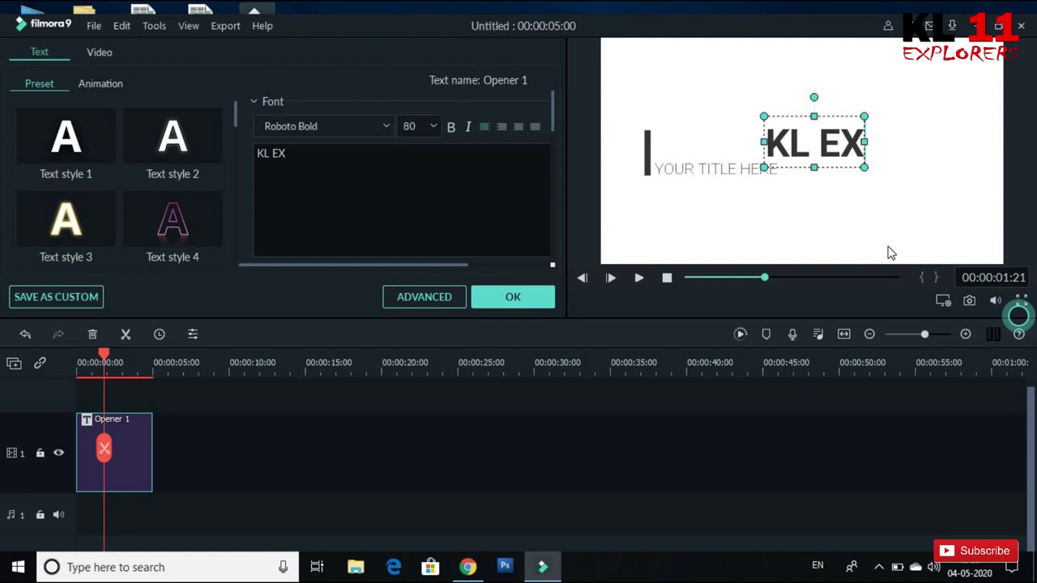
type("PL")
key("BackSpace")
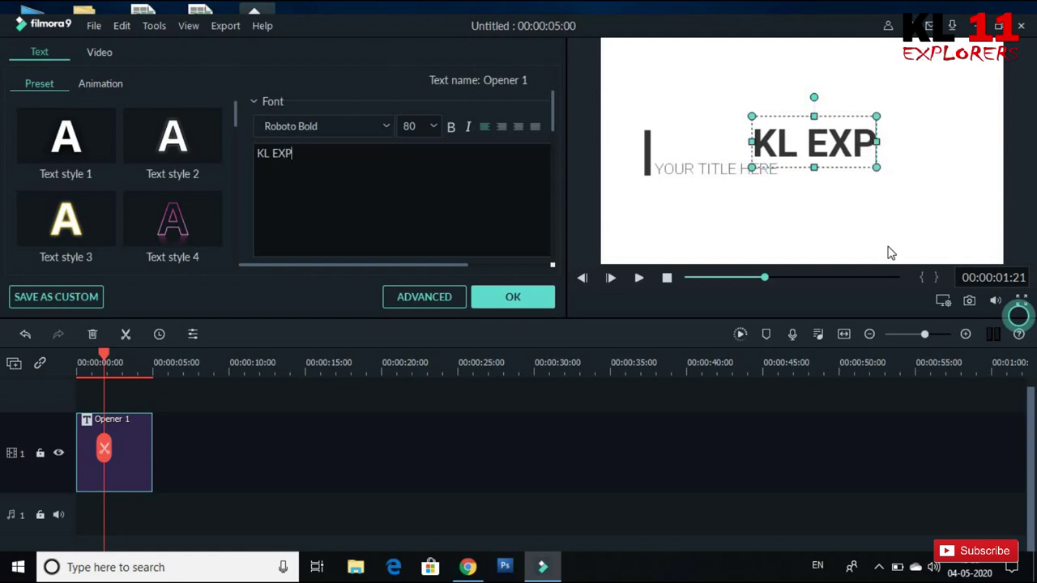
type("LORERS")
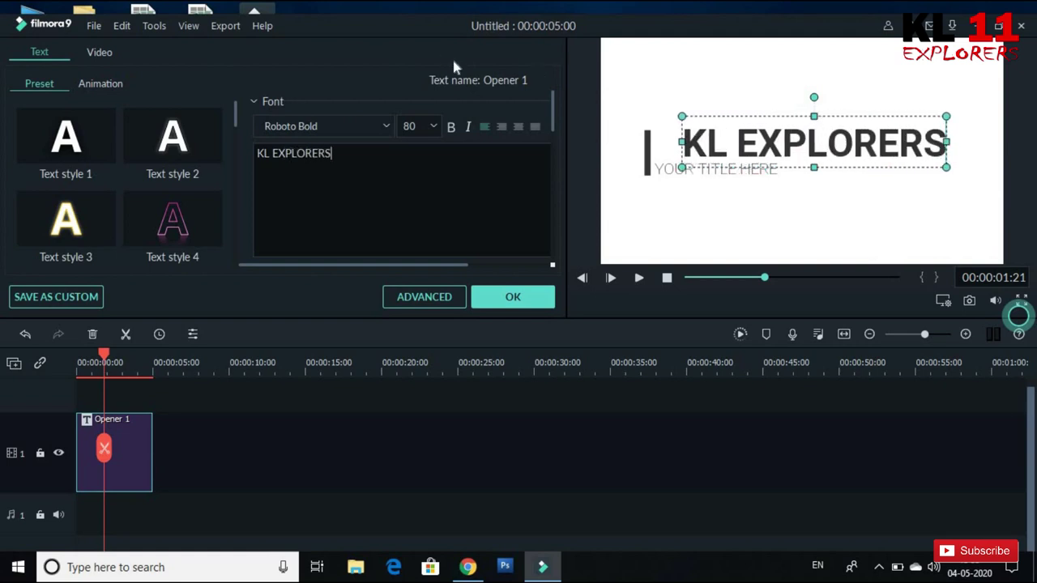
Try font size 72 on the KL EXPLORERS text and set it back to 80.
left_click(433, 127)
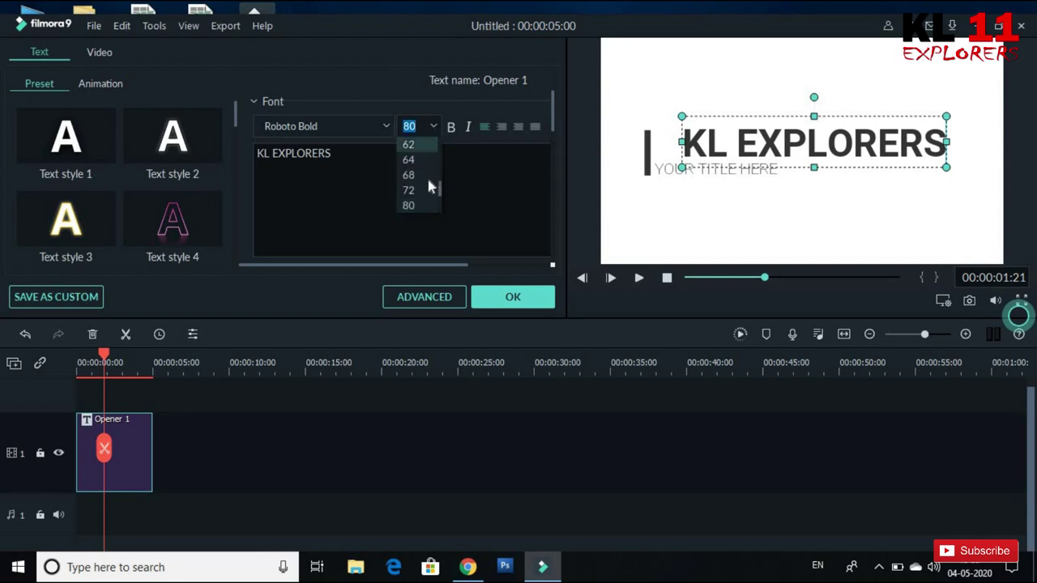
left_click(417, 190)
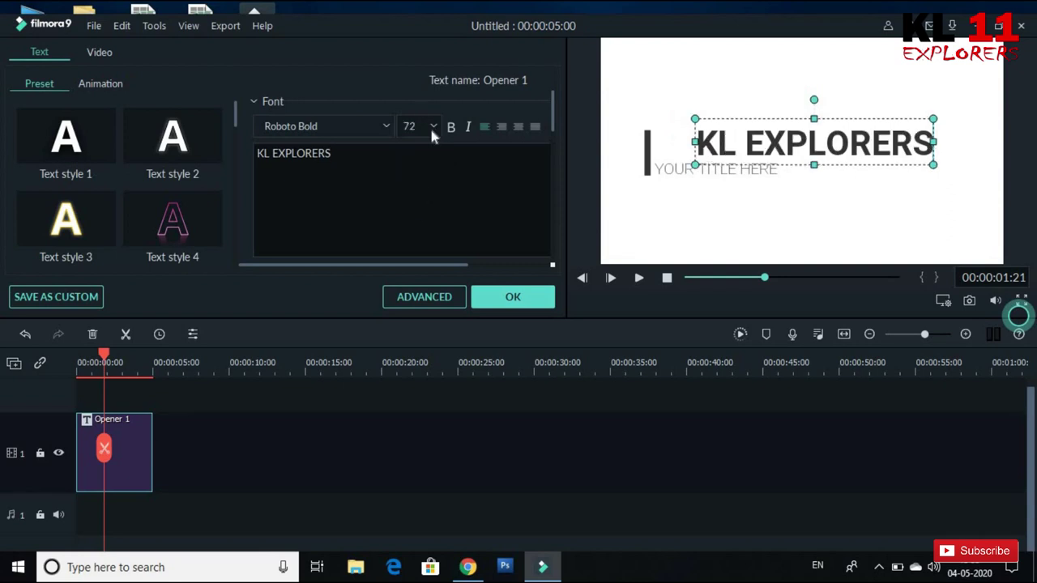
left_click(433, 127)
left_click(417, 208)
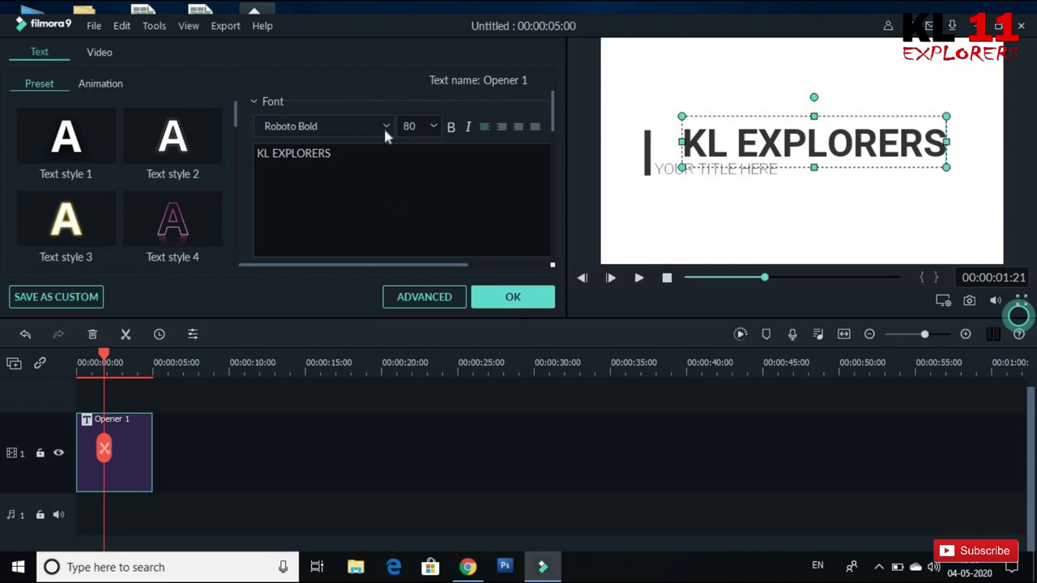
Examine the available fonts, the text colour palette and the spacing and alignment settings for the main title.
left_click(384, 126)
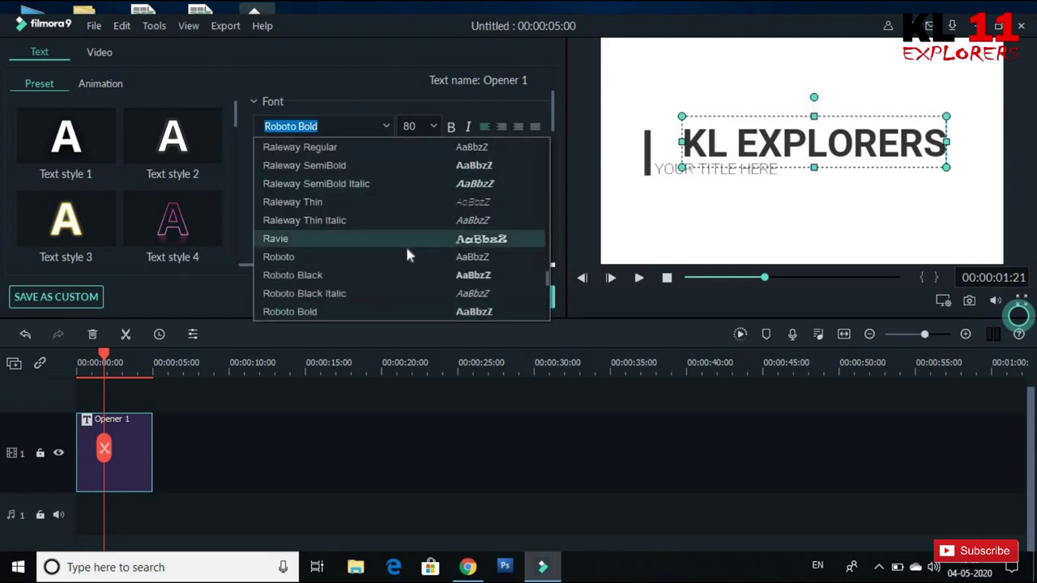
left_click(384, 120)
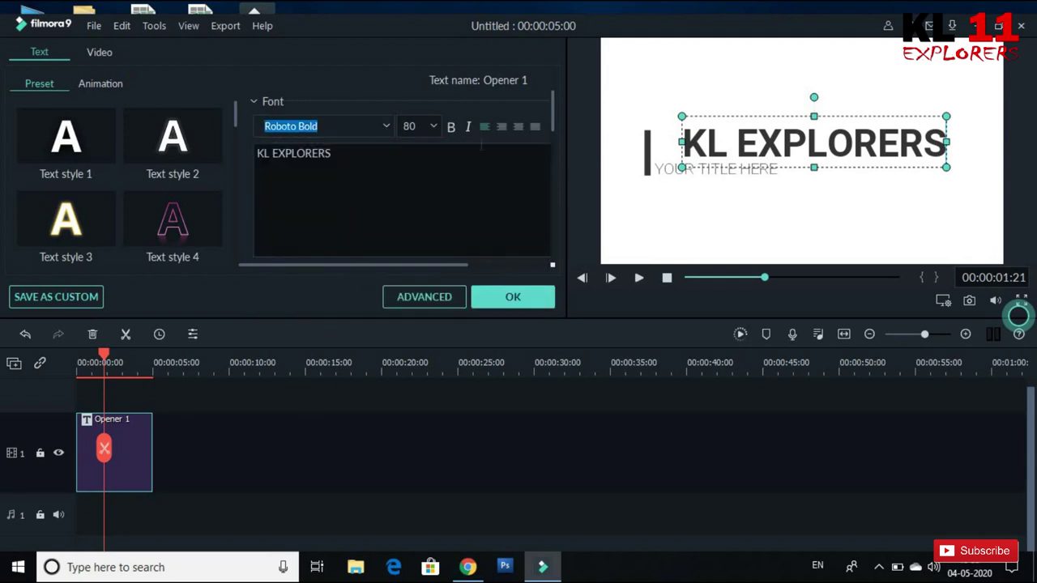
scroll(506, 151, "down", 1)
scroll(505, 154, "down", 1)
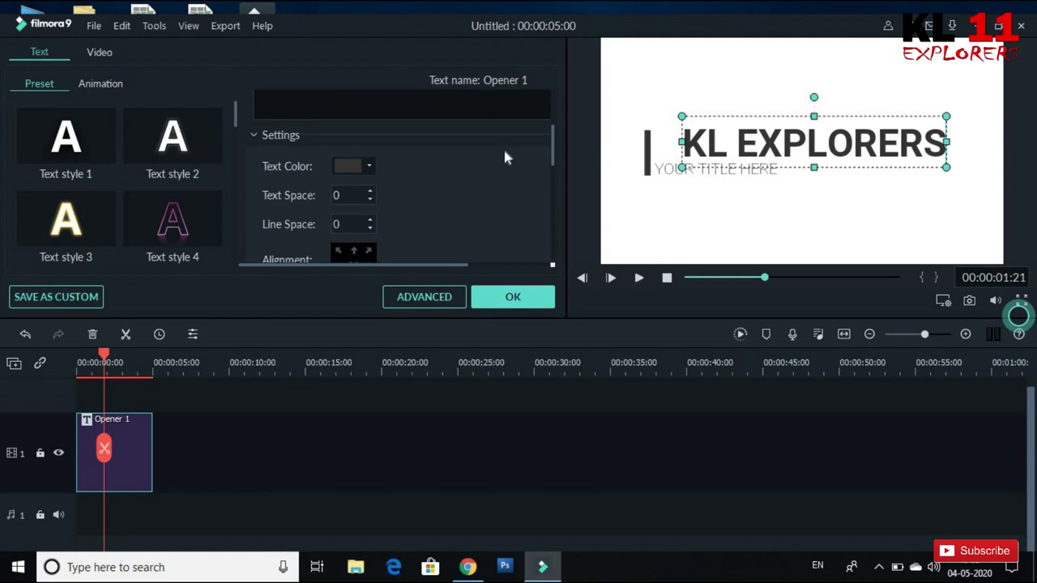
left_click(365, 169)
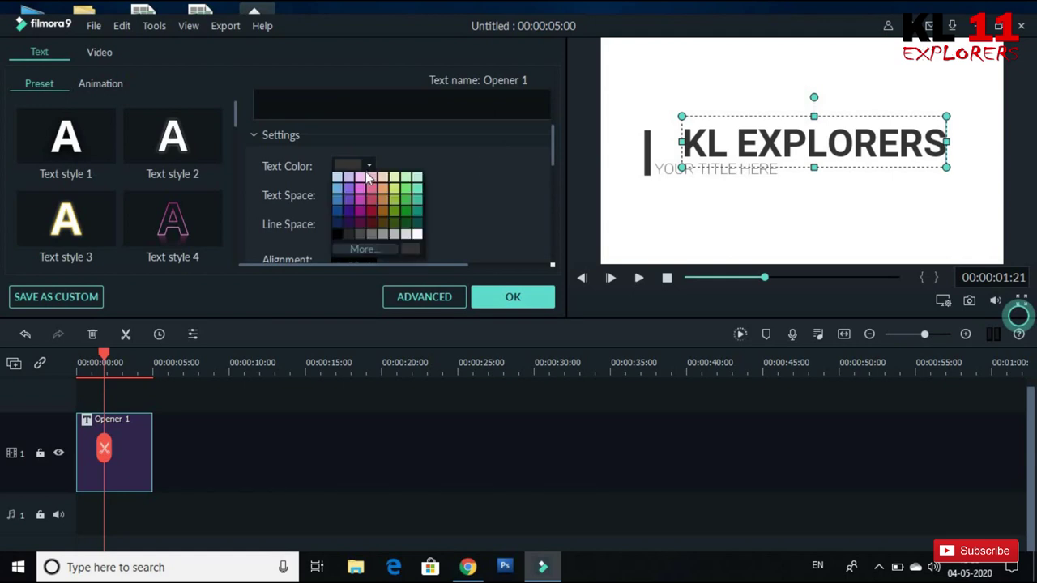
key("Escape")
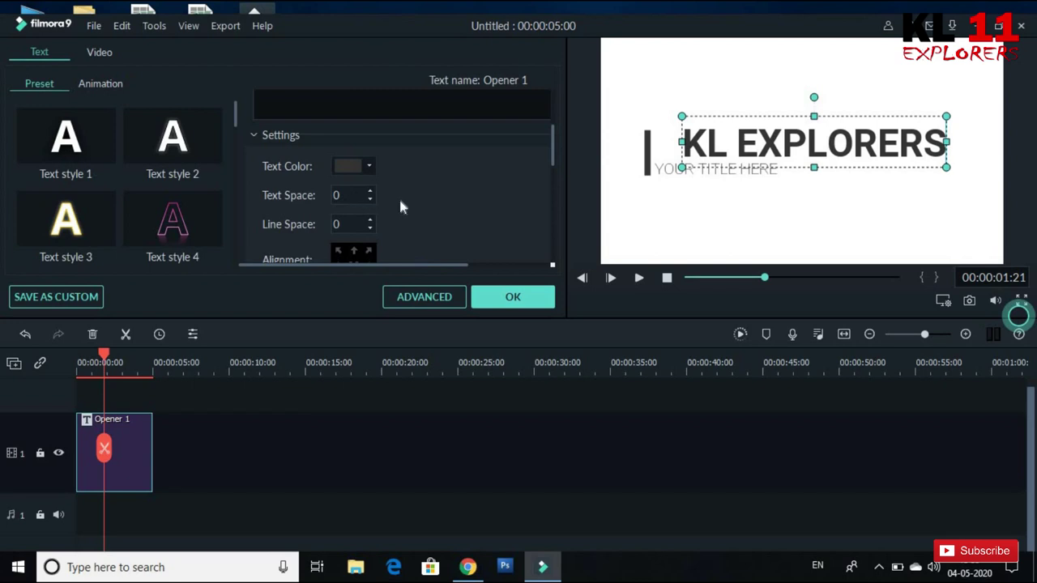
left_click_drag(549, 148, 545, 204)
scroll(474, 197, "up", 5)
scroll(474, 196, "up", 5)
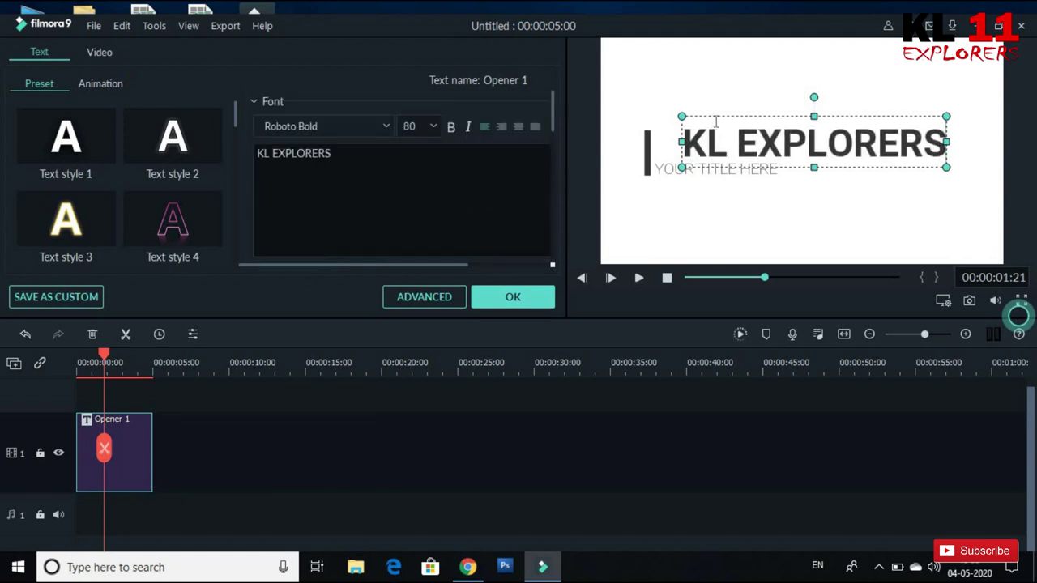
Move the KL EXPLORERS text close to the vertical bar and replace the subtitle text with "FOR ORDINARY PEOPLE".
left_click_drag(687, 116, 696, 105)
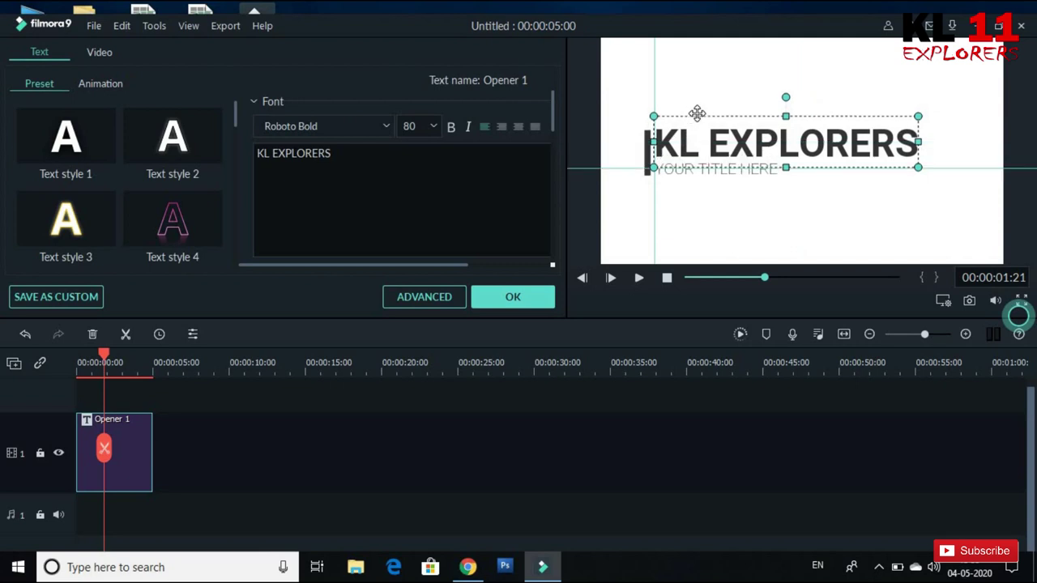
left_click(726, 207)
left_click(733, 171)
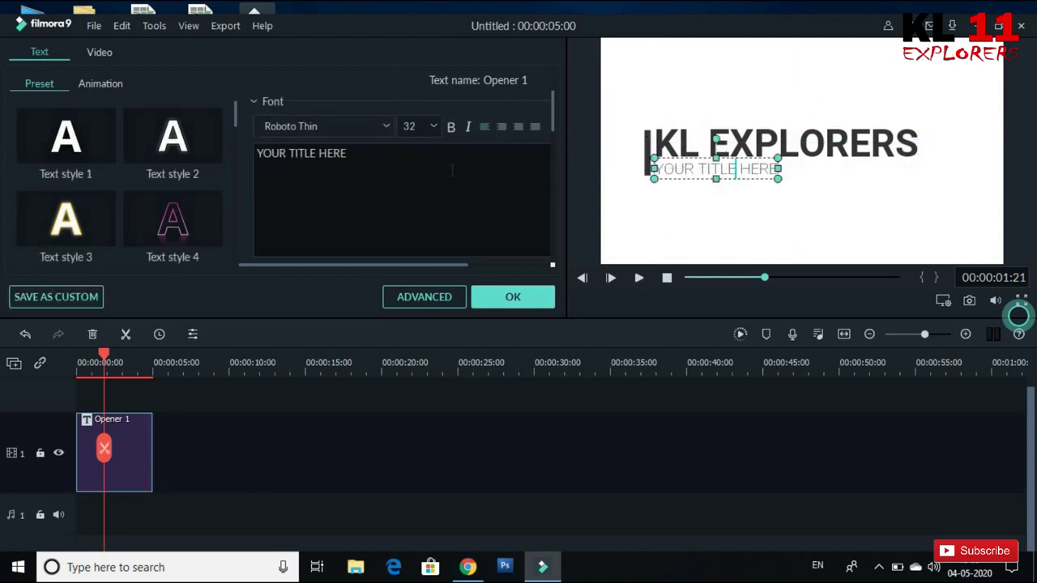
key("ctrl+a")
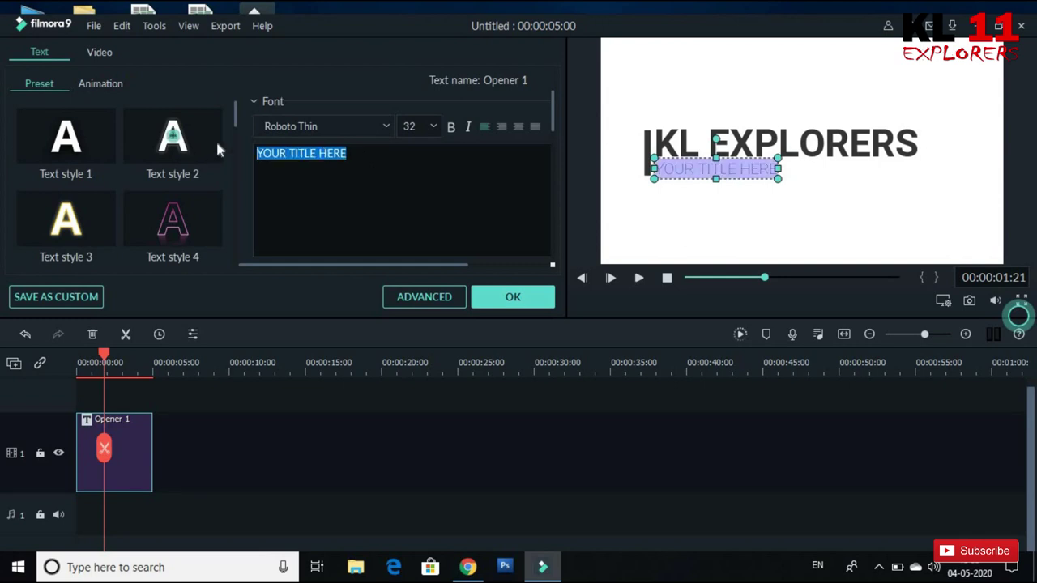
type("ORDINAR")
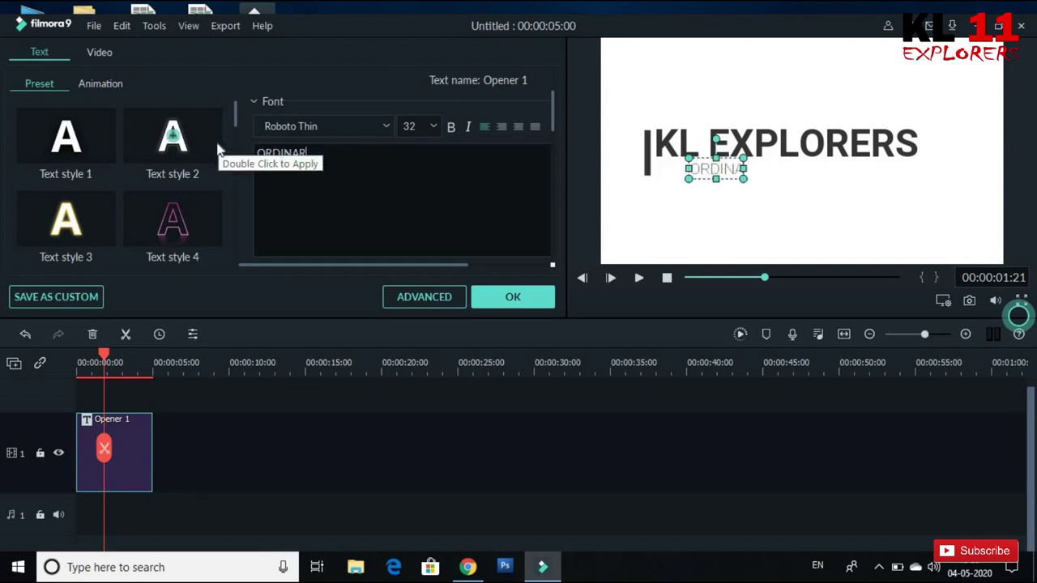
type("Y PEOPLE")
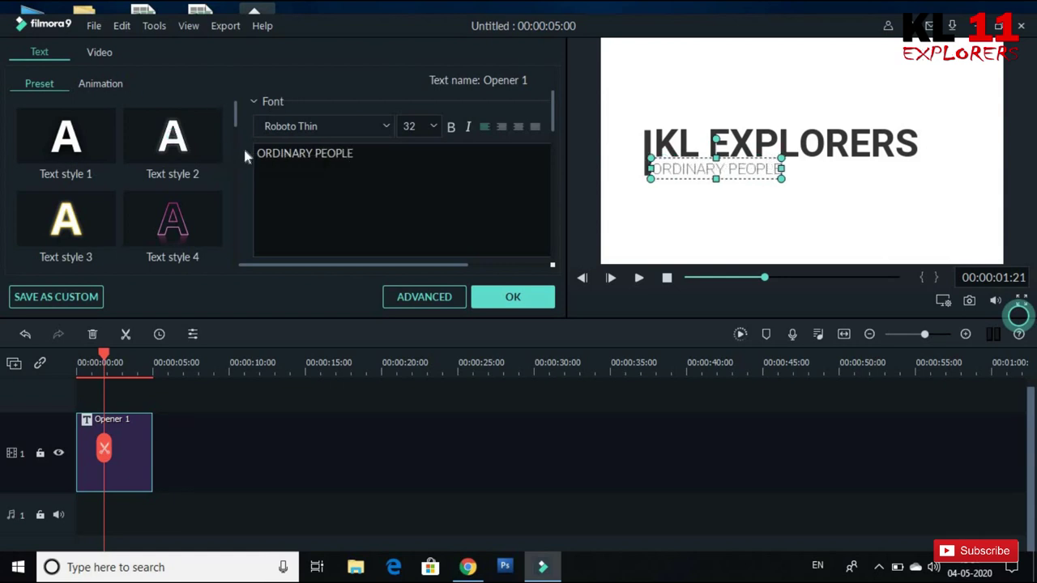
type("FOR")
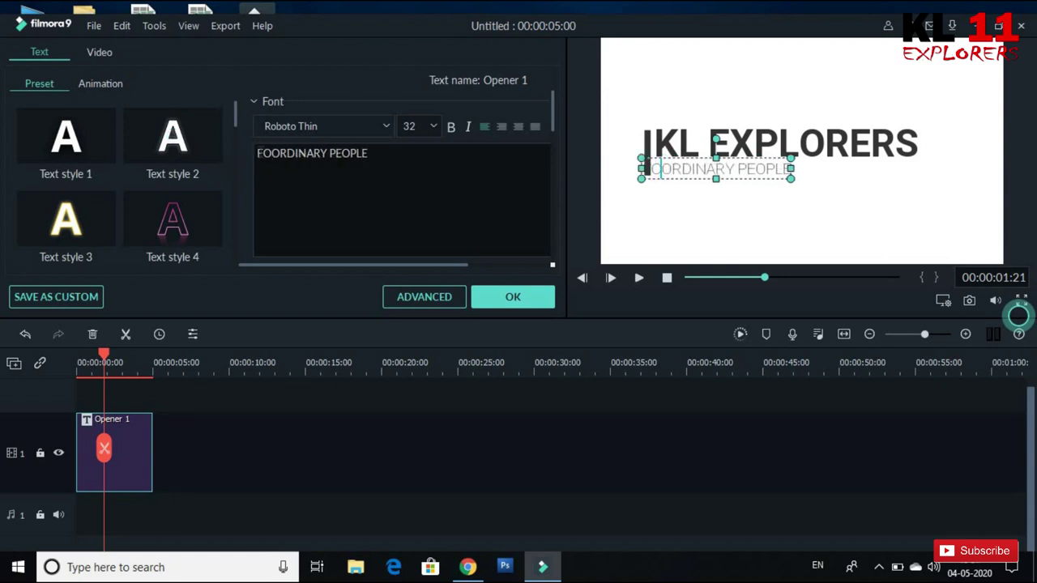
left_click(738, 195)
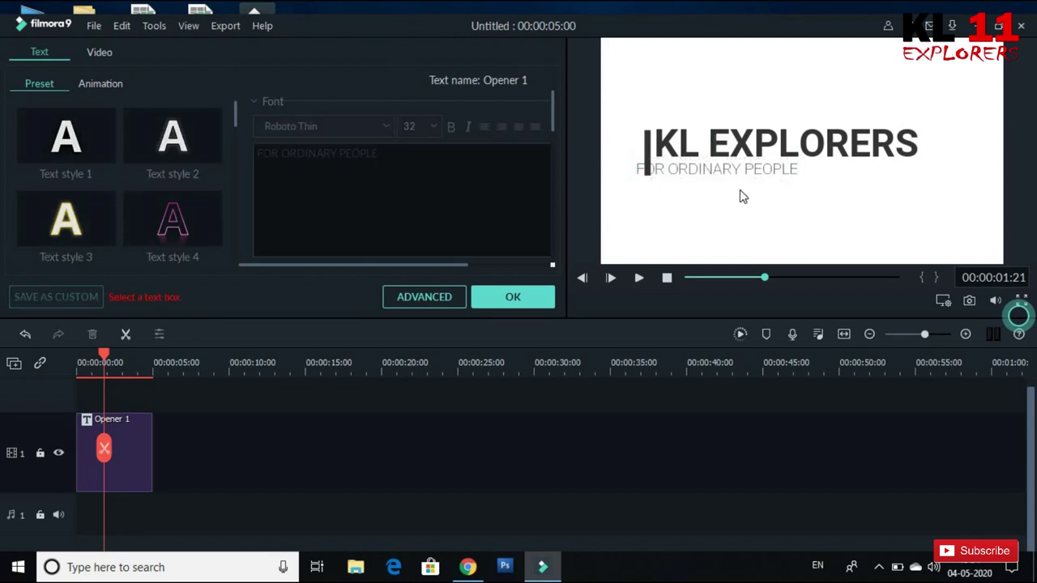
Reposition the subtitle and the main title so both line up just beside the vertical bar, and apply the title edits.
left_click(739, 170)
left_click_drag(741, 156, 767, 171)
left_click(769, 142)
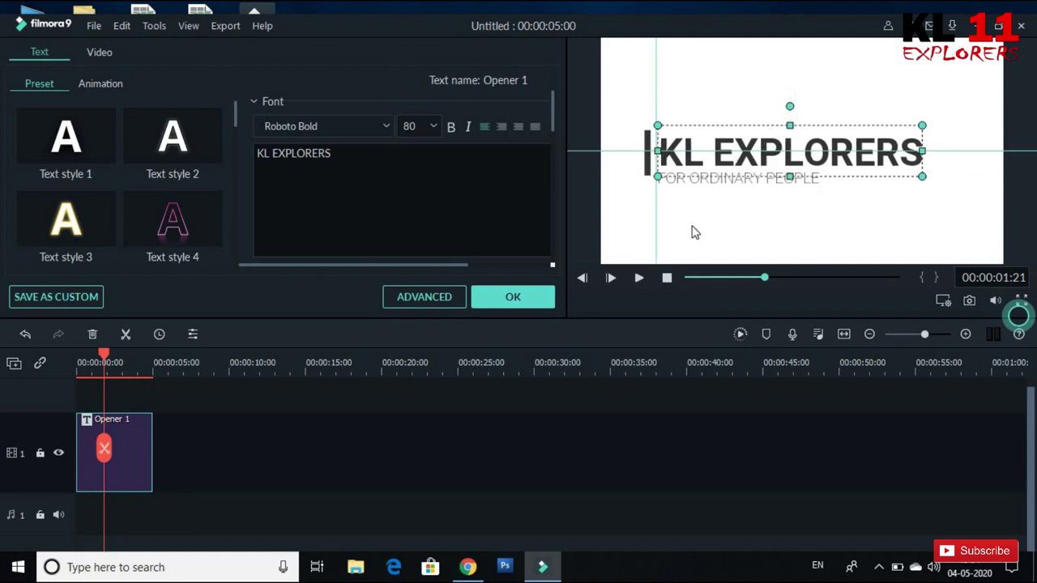
left_click(511, 298)
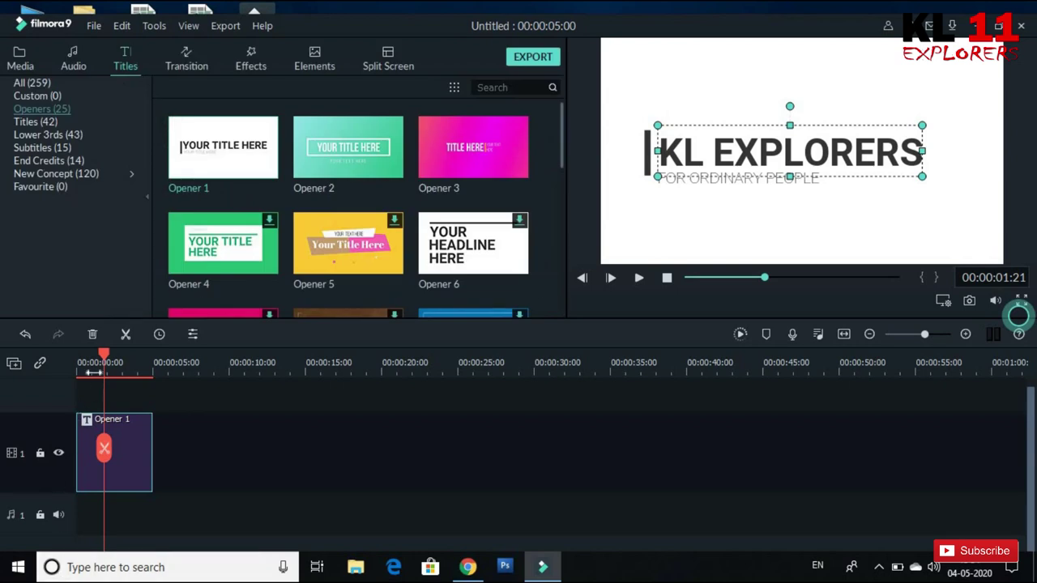
Play the edited Opener 1 title from the start of the timeline to check its animation.
left_click_drag(103, 356, 62, 357)
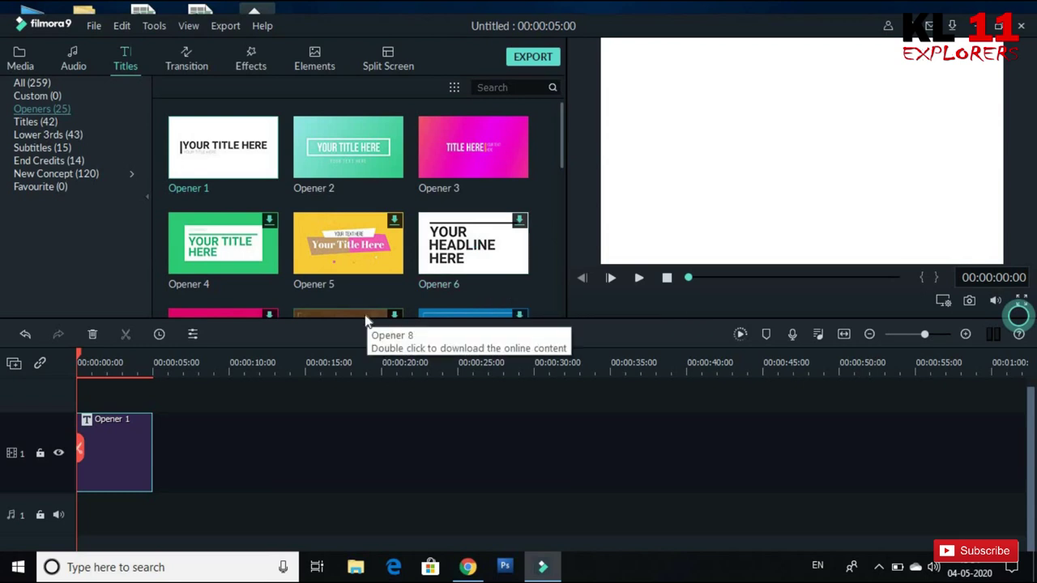
key("space")
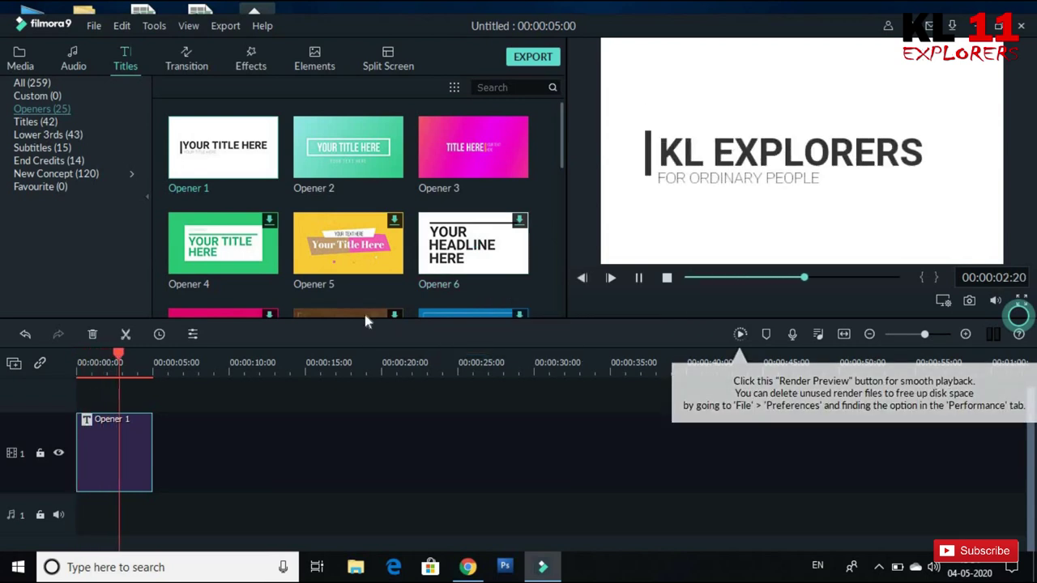
key("space")
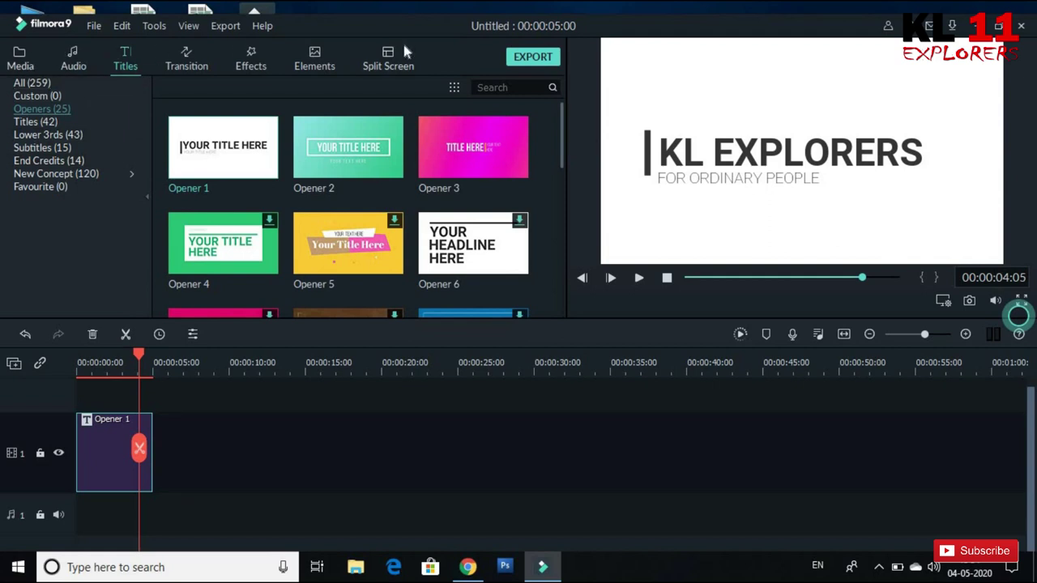
Start importing media files into the project and open the KL 11 folder on New Volume (D:).
left_click(23, 64)
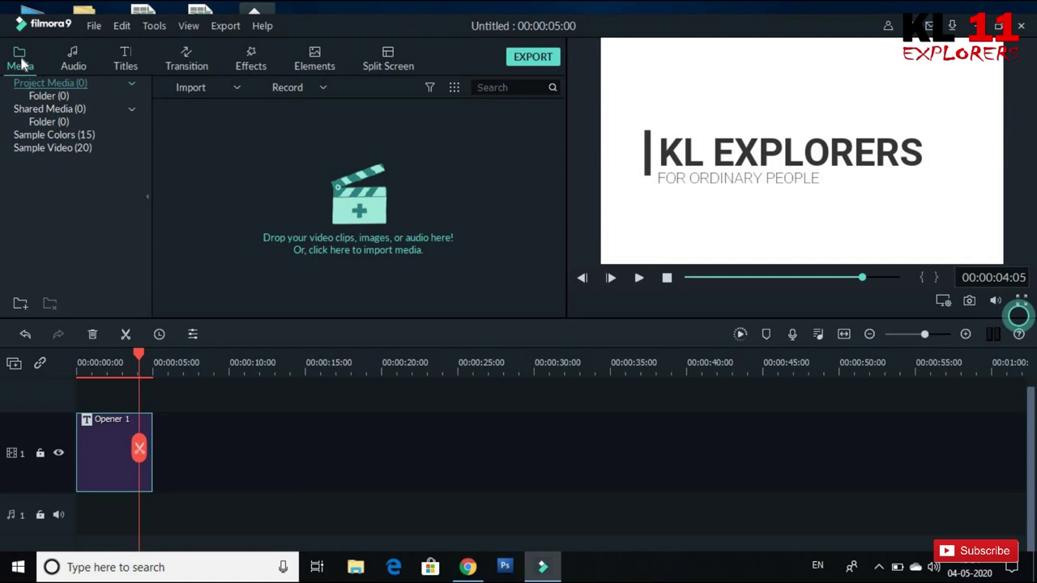
left_click(194, 88)
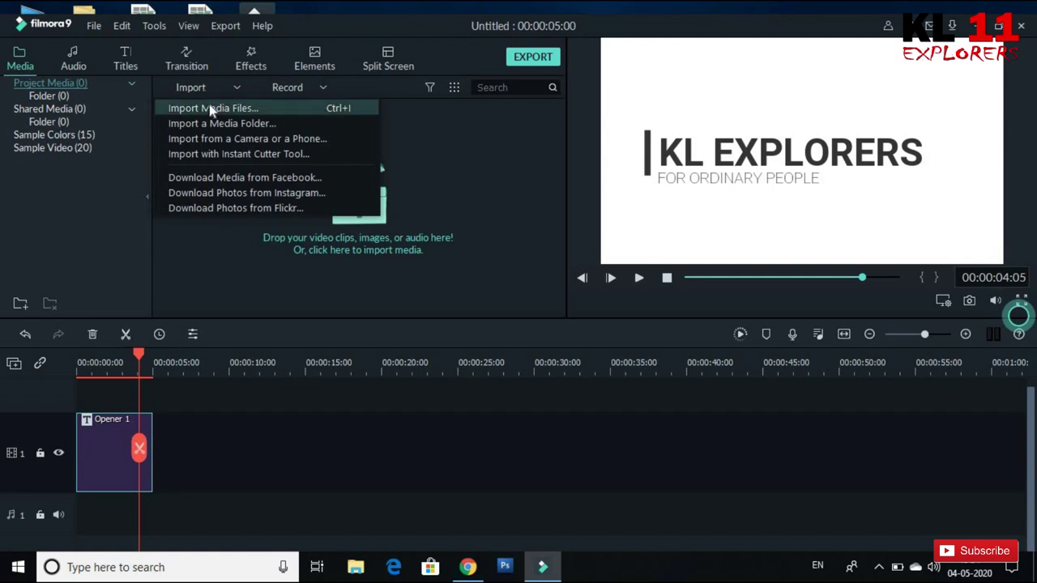
left_click(210, 109)
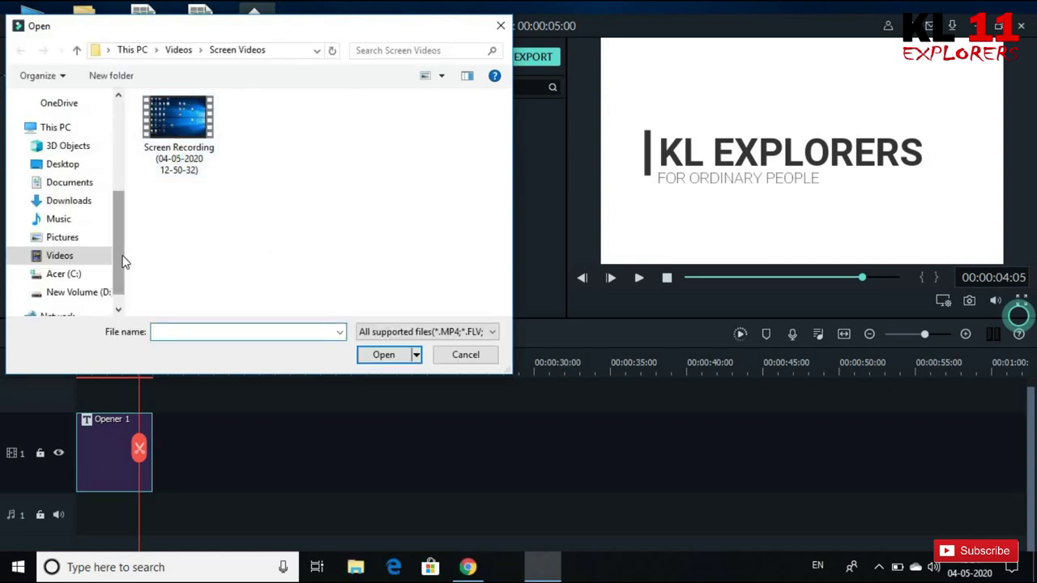
left_click_drag(122, 260, 125, 300)
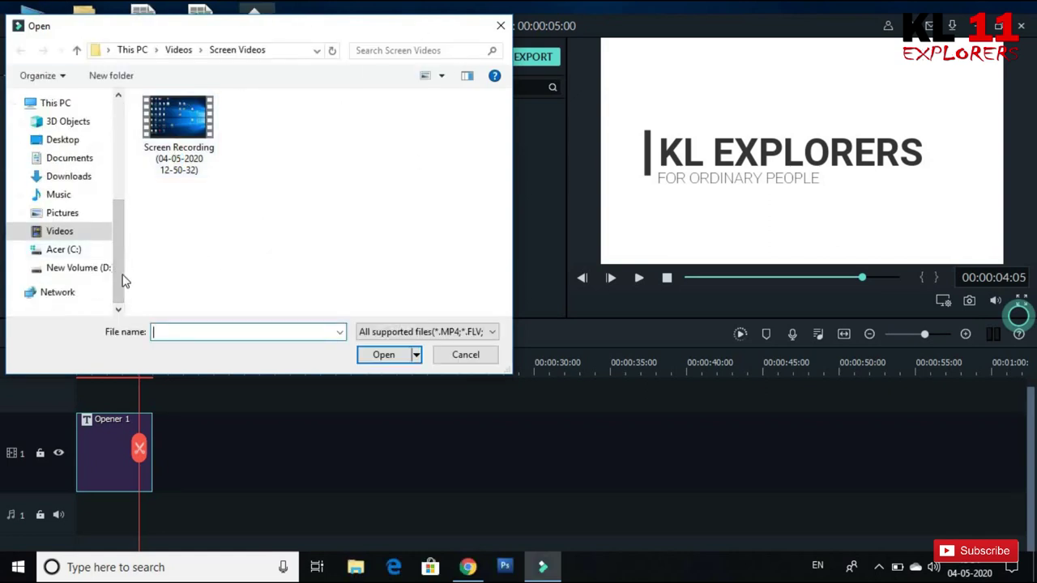
left_click(81, 274)
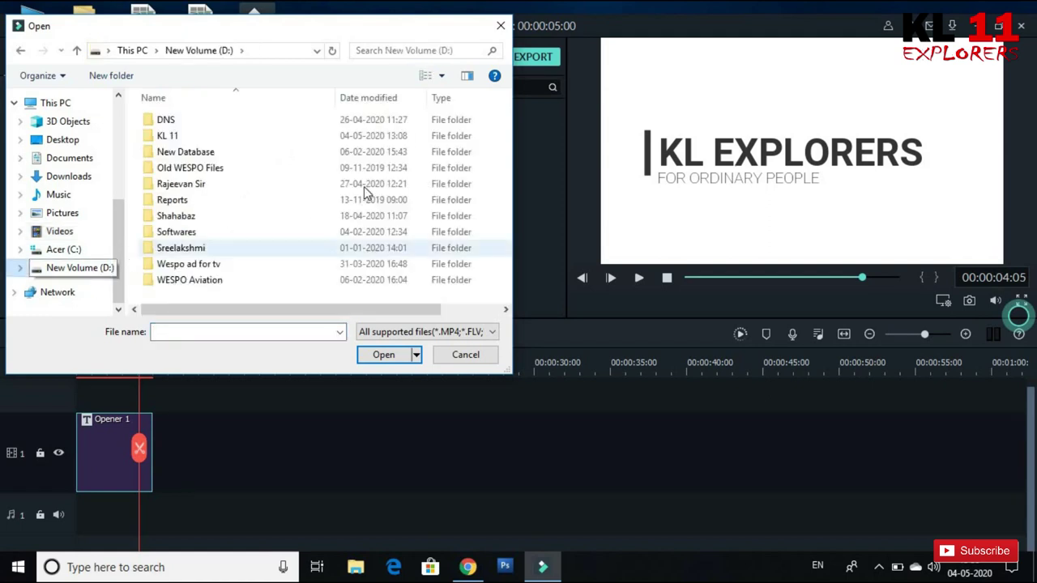
double_click(165, 136)
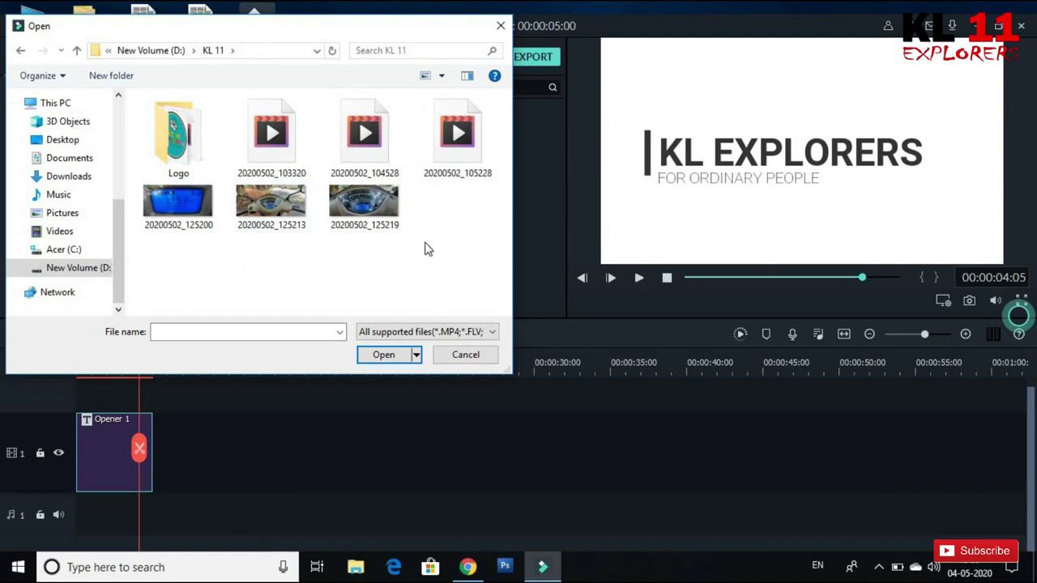
Import the three videos and three photos from the KL 11 folder, leaving out the Logo folder.
left_click(357, 209)
left_click(268, 209)
left_click(179, 209)
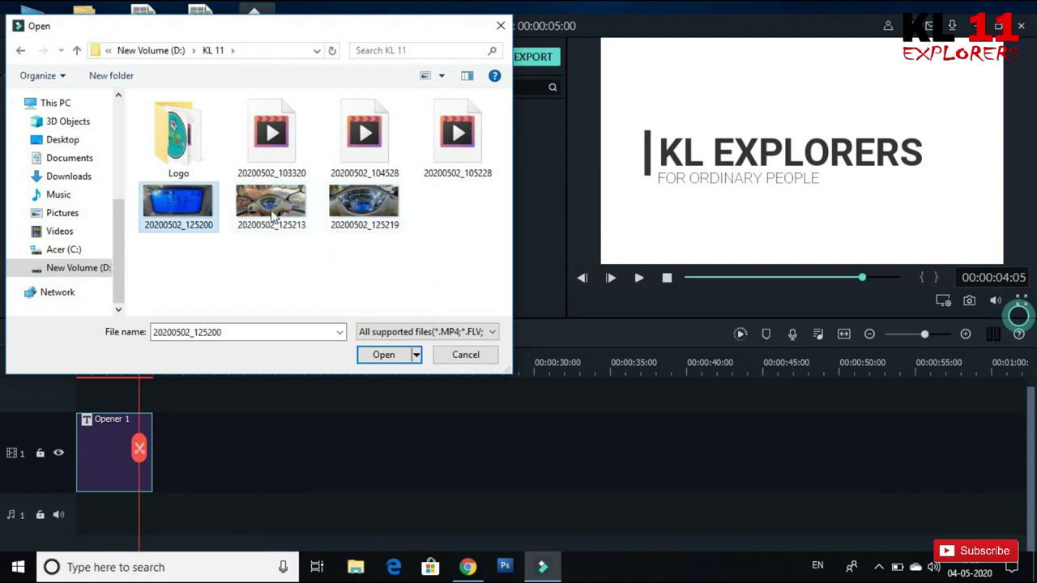
left_click(284, 121)
left_click(361, 133)
left_click(432, 136)
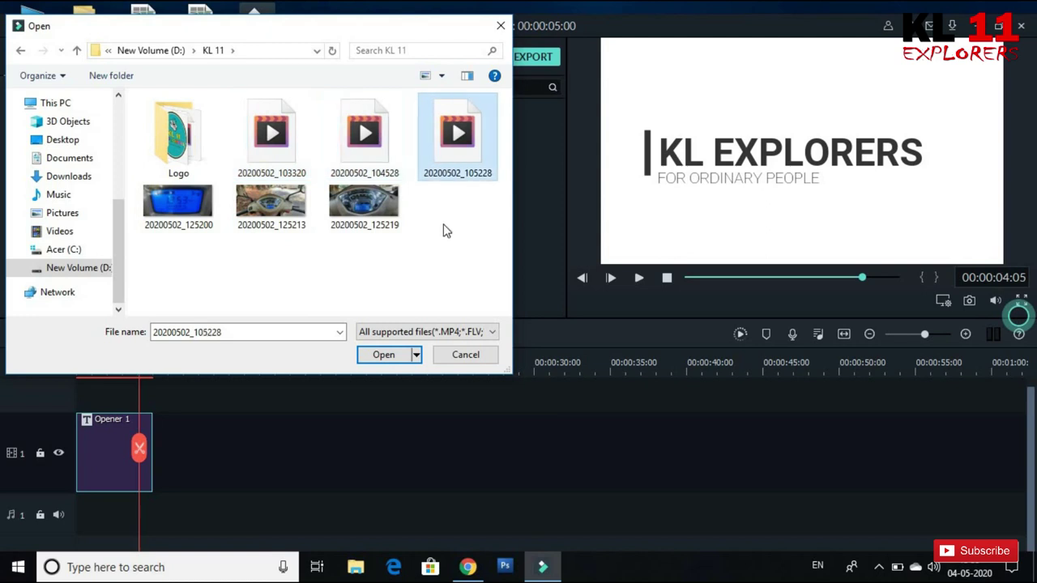
left_click_drag(362, 237, 184, 146)
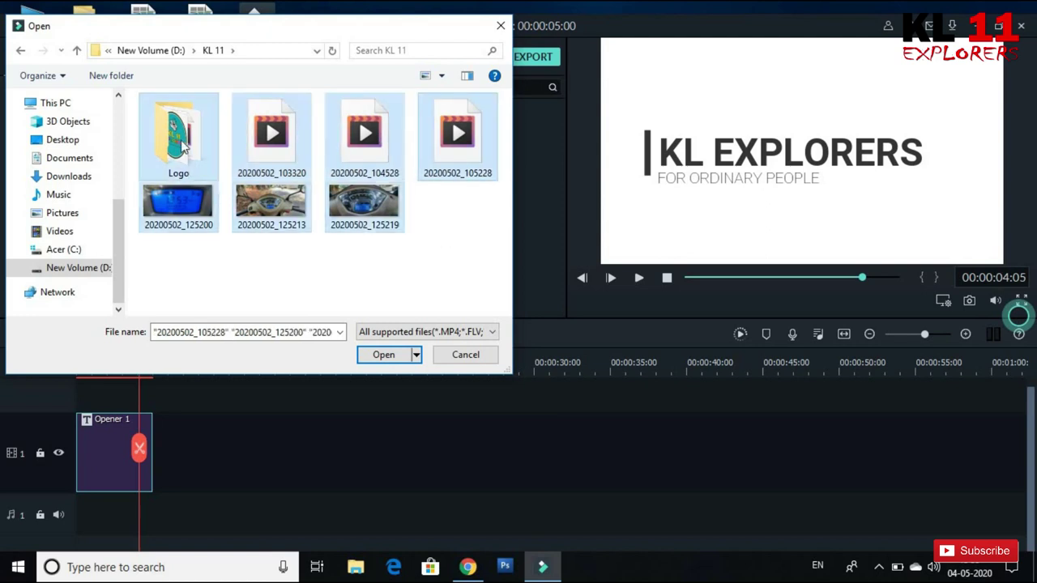
left_click(183, 146, "ctrl")
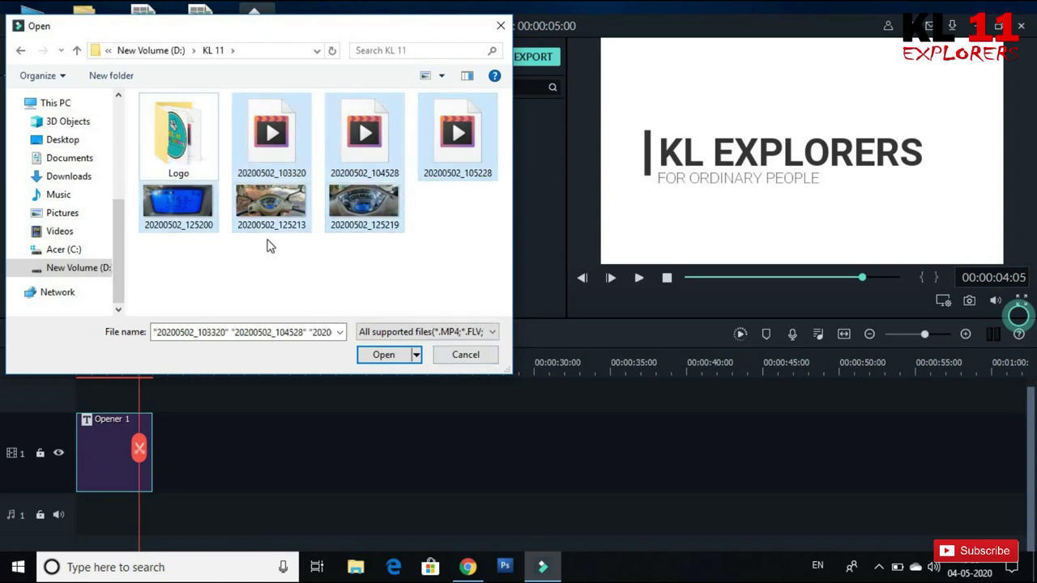
left_click(379, 357)
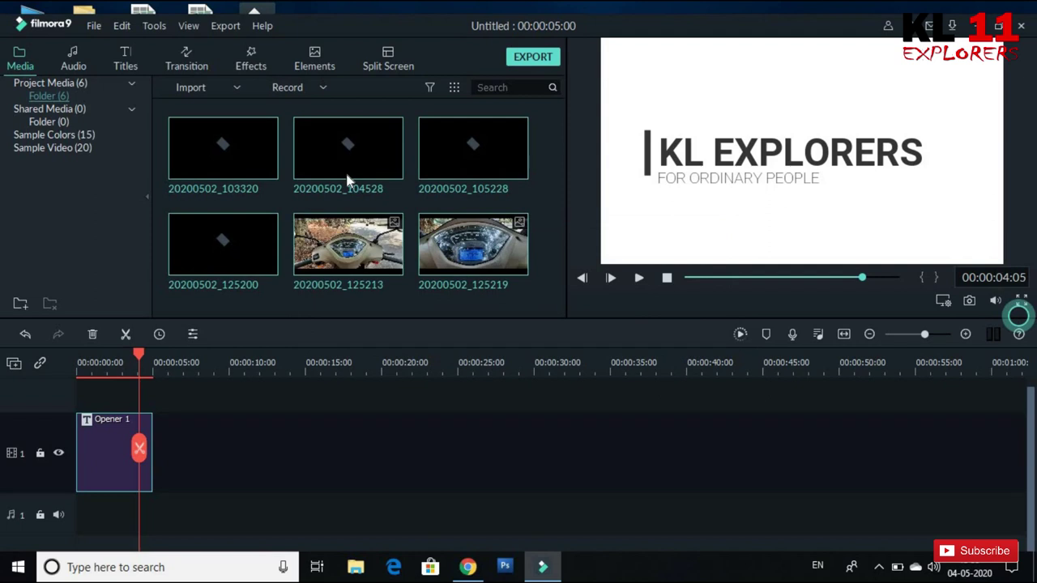
Add the 20200502_105228 video to video track 1 right after Opener 1, keeping the project settings at 1920 x 1080 25fps.
left_click(515, 259)
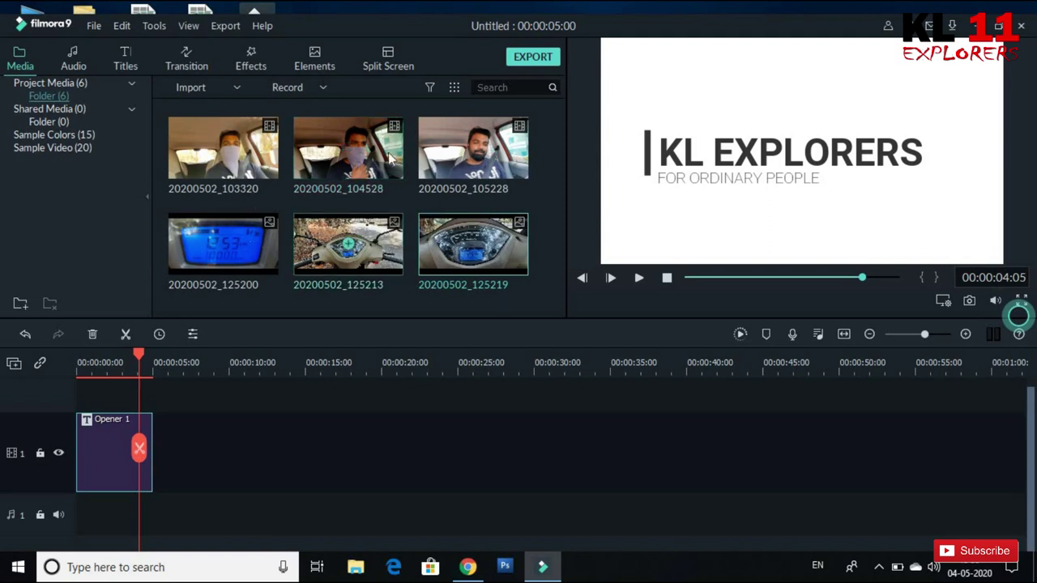
left_click_drag(512, 159, 157, 480)
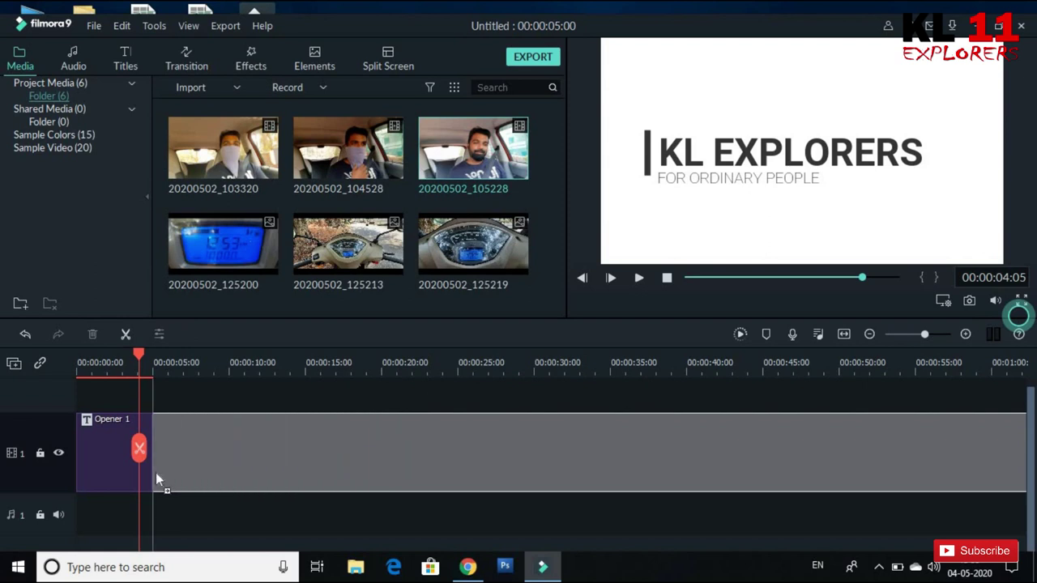
left_click_drag(479, 371, 562, 330)
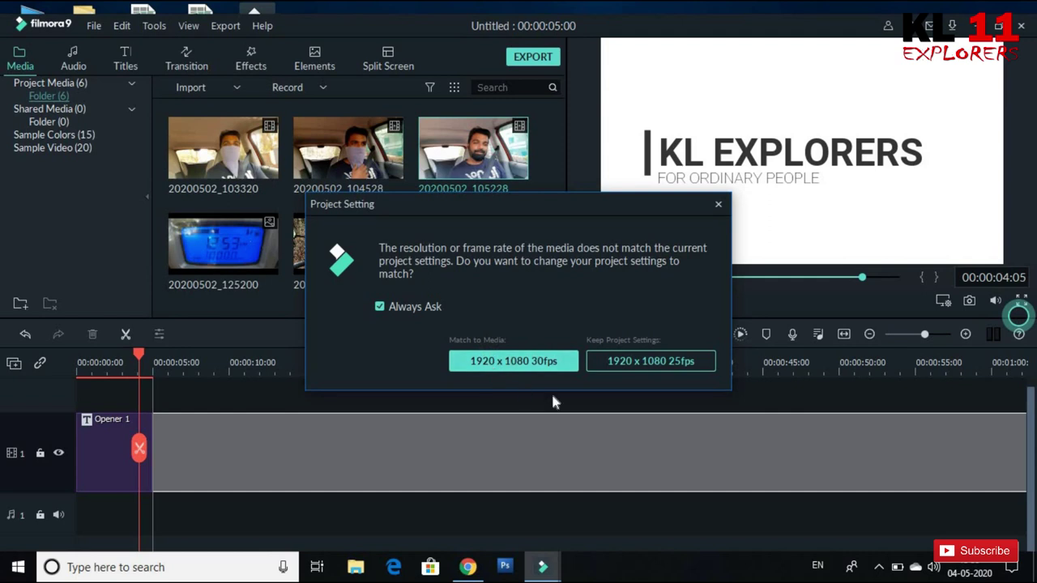
left_click(656, 362)
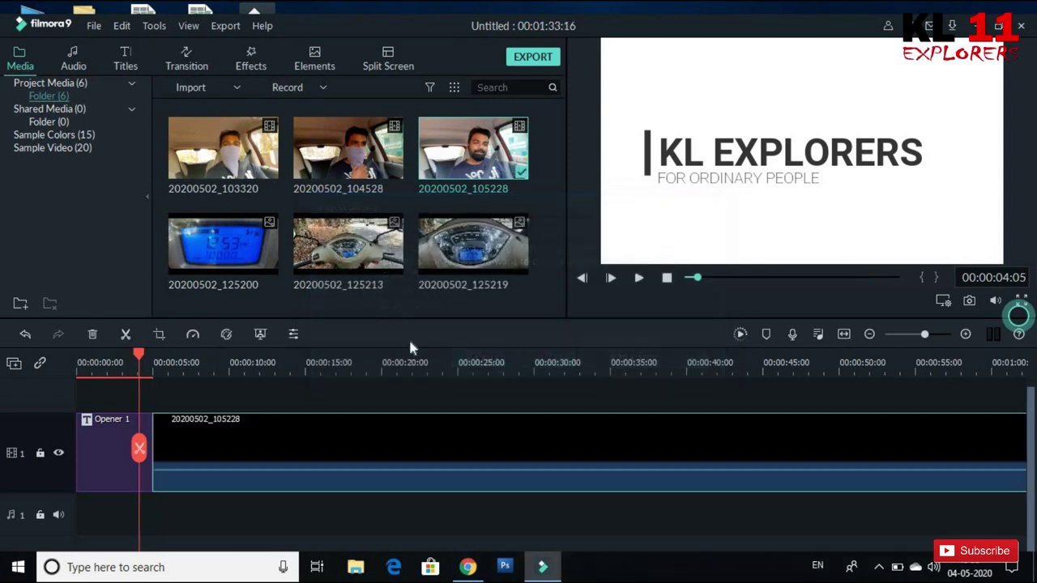
Split the 20200502_105228 clip at 00:00:07:21 and delete the short part before the cut.
left_click(223, 366)
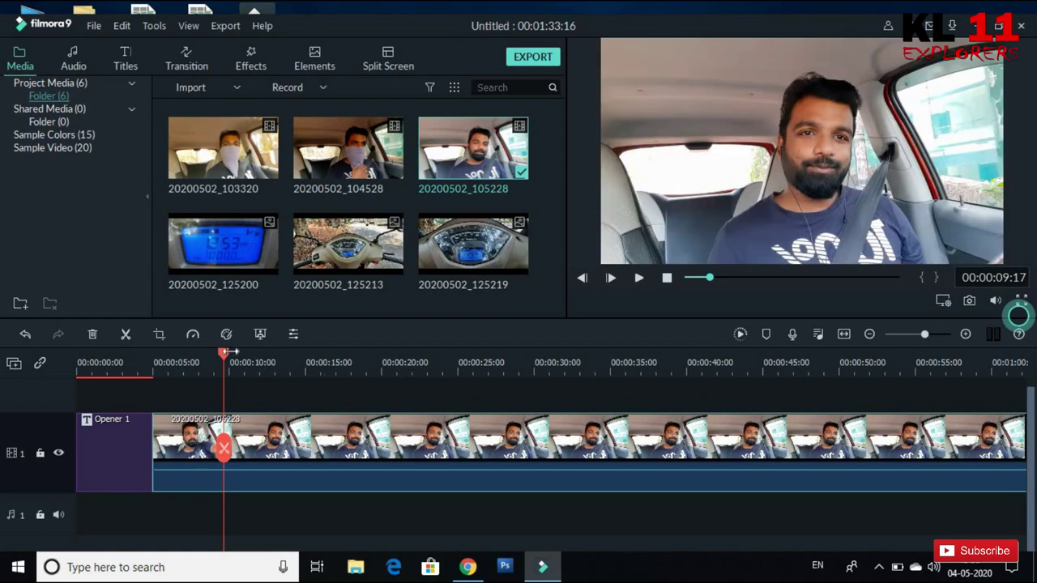
left_click_drag(224, 361, 190, 360)
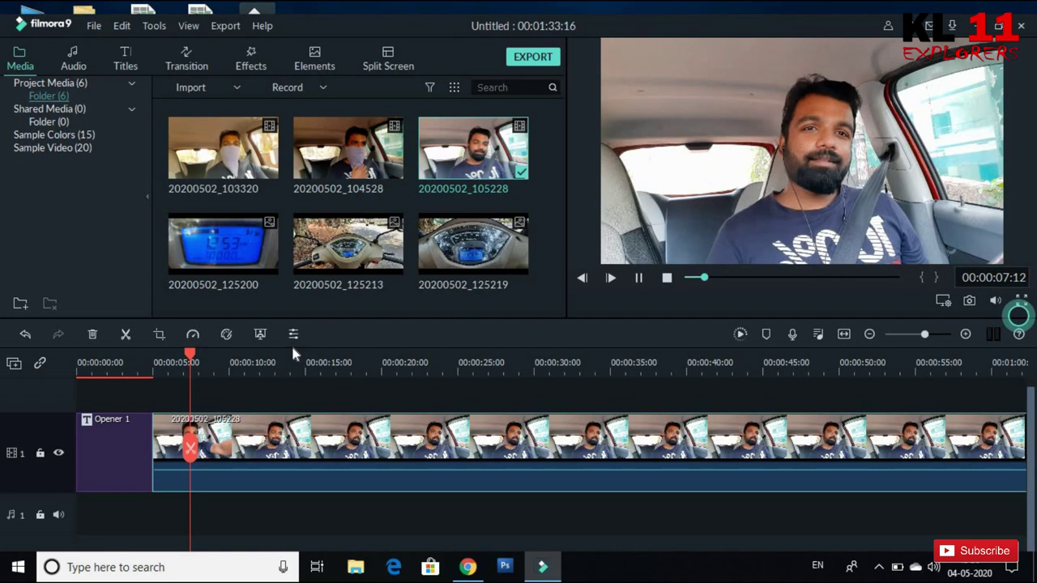
key("space")
key("space")
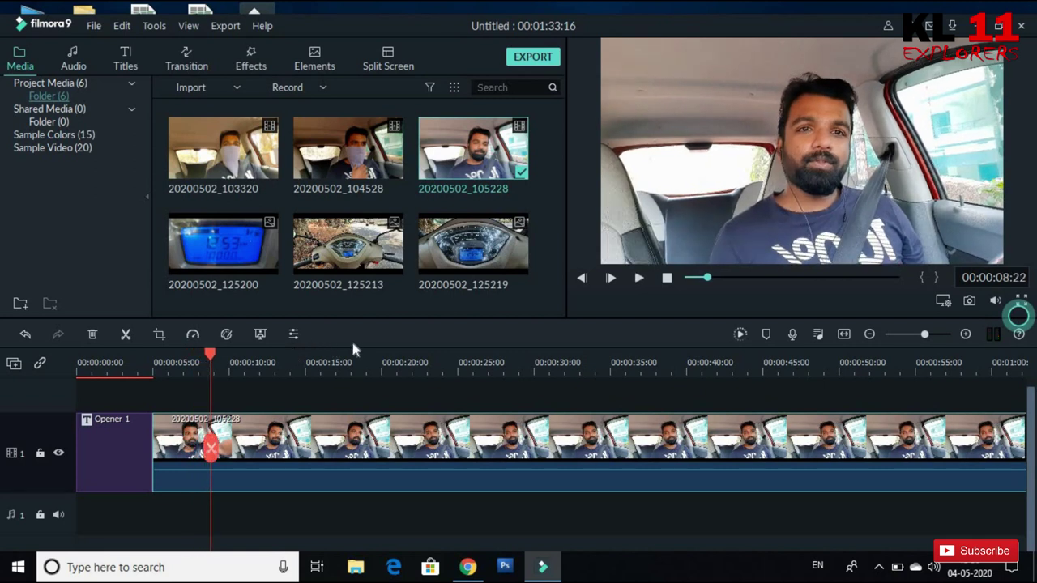
mouse_move(211, 358)
left_mouse_down()
mouse_move(235, 361)
mouse_move(147, 358)
mouse_move(203, 366)
left_mouse_up()
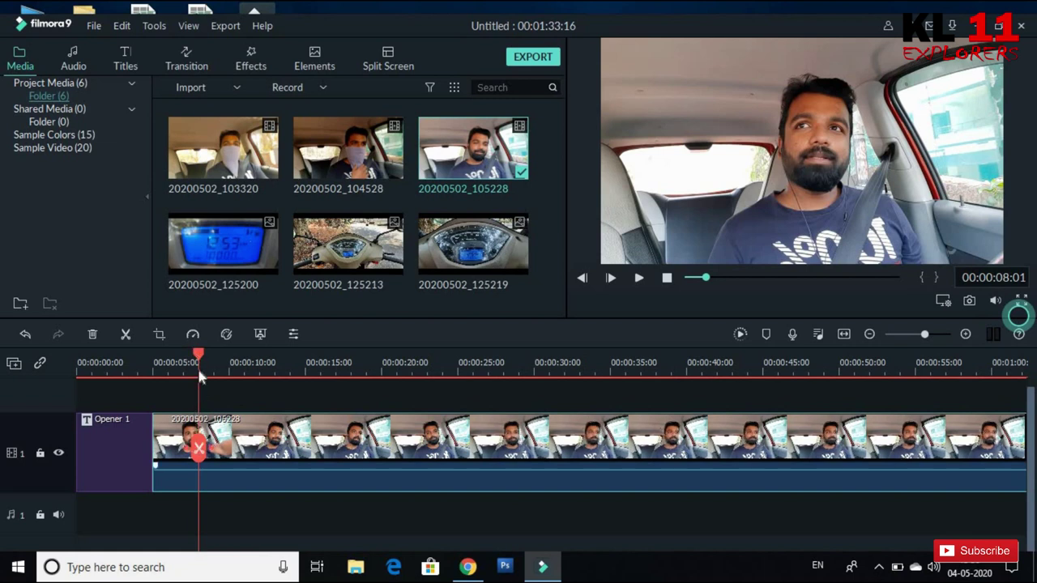
left_click_drag(192, 352, 197, 355)
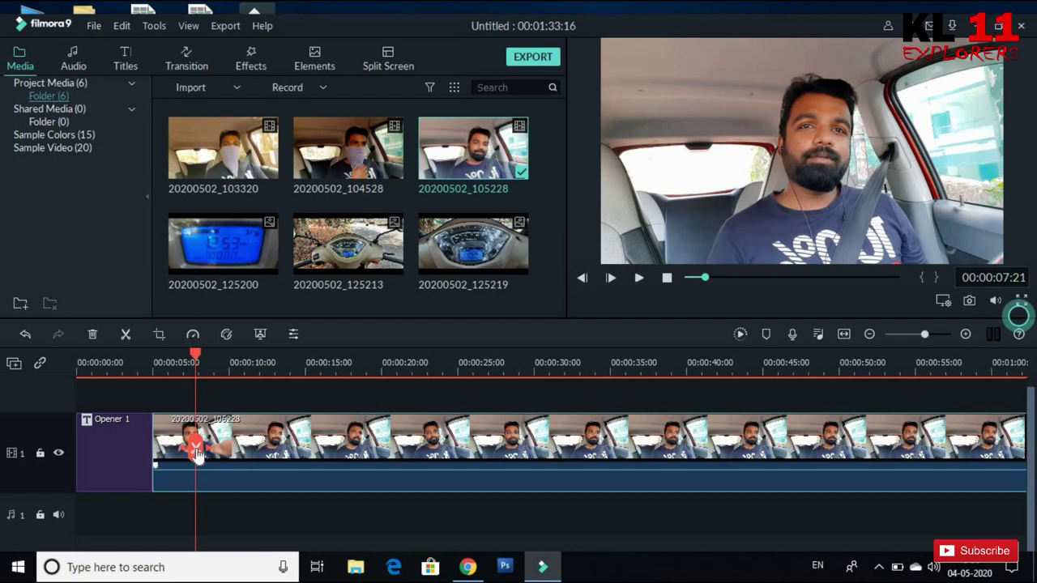
left_click(196, 448)
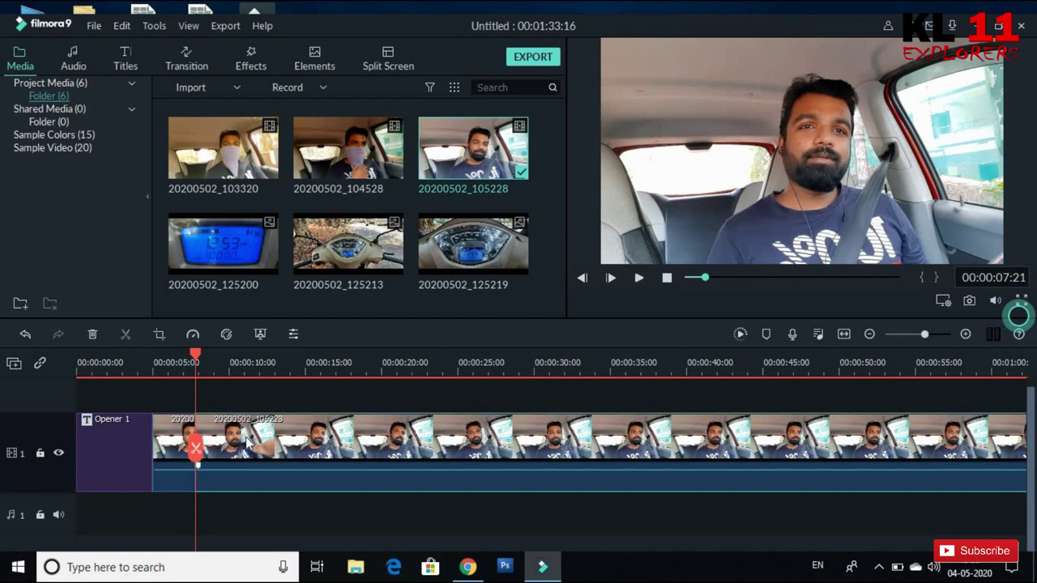
left_click(169, 444)
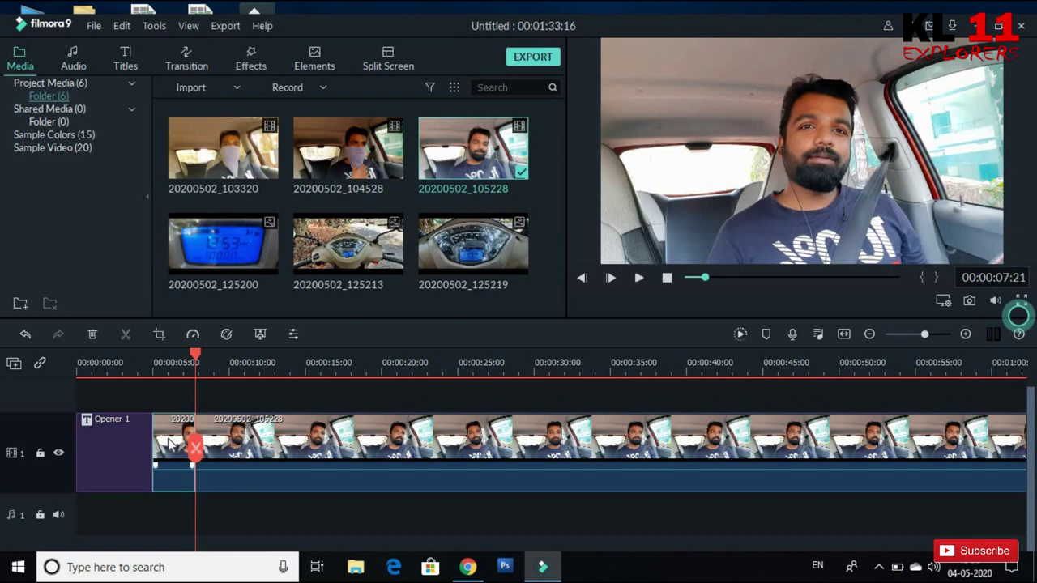
key("Delete")
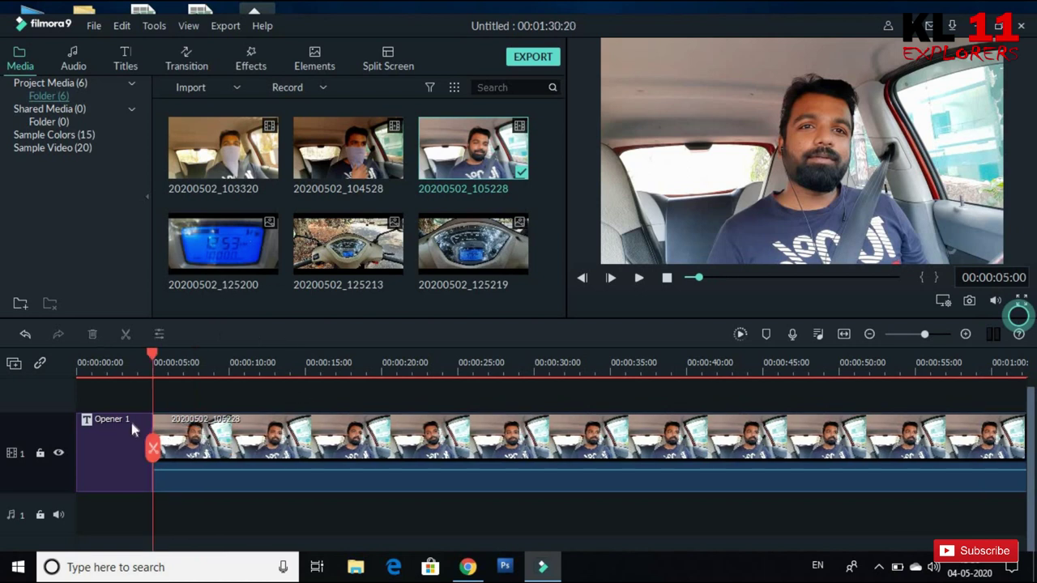
Add a Dissolve transition between Opener 1 and the 20200502_105228 clip and play back the join.
left_click(127, 360)
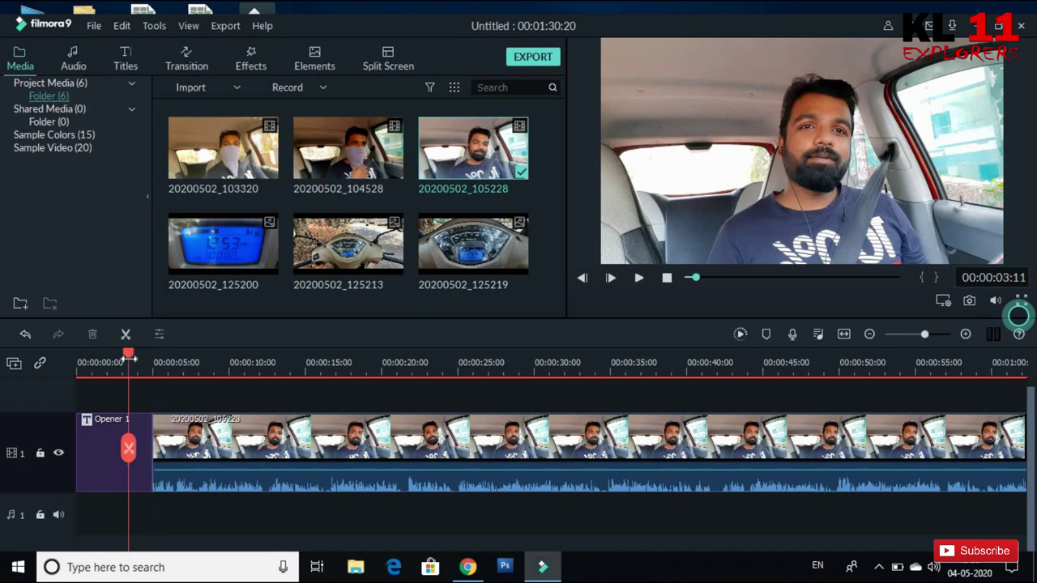
key("space")
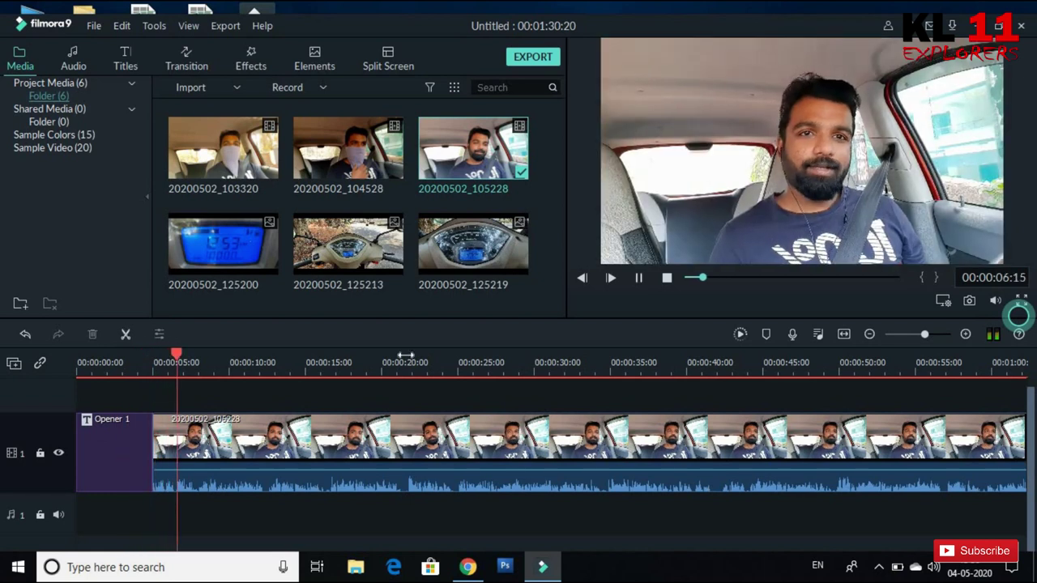
key("space")
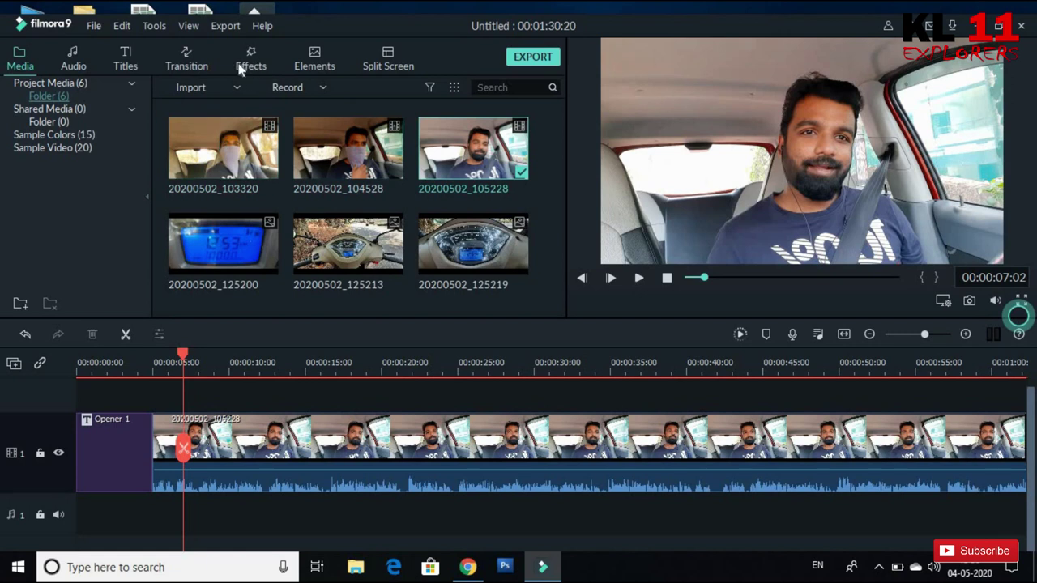
left_click(176, 63)
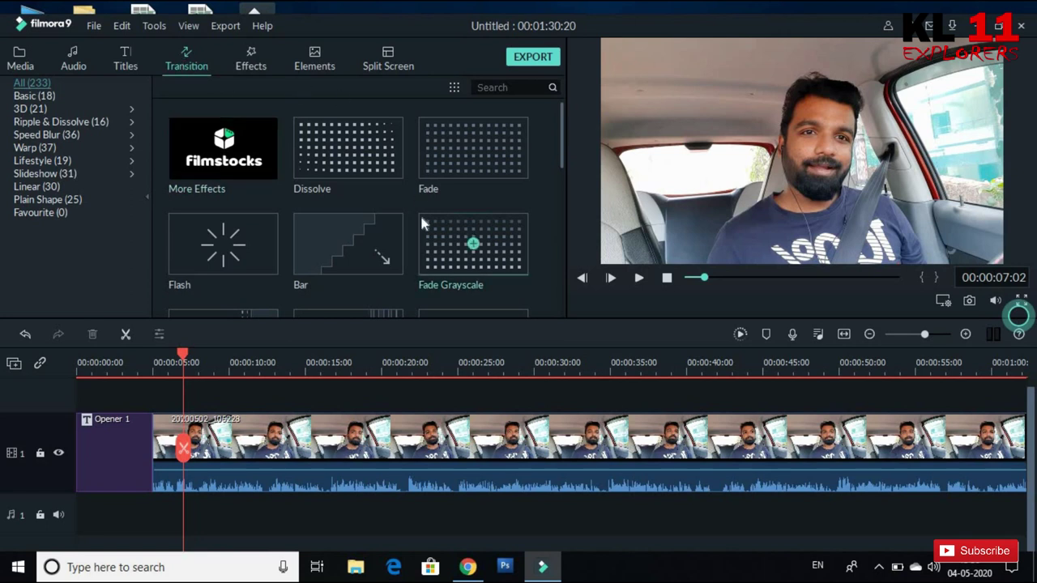
scroll(373, 231, "down", 10)
scroll(383, 236, "up", 10)
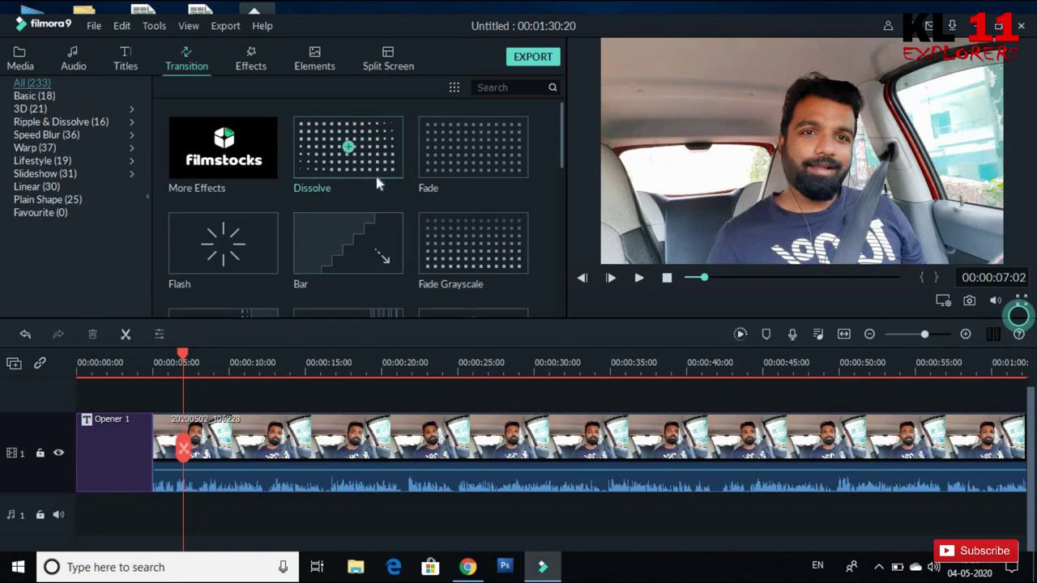
left_click_drag(377, 185, 162, 442)
left_click(127, 367)
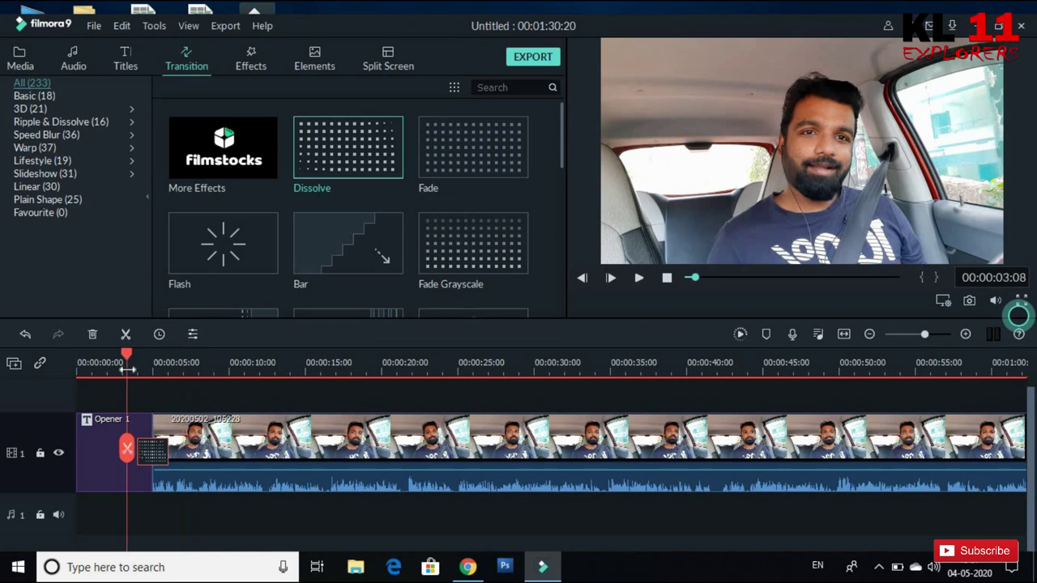
key("space")
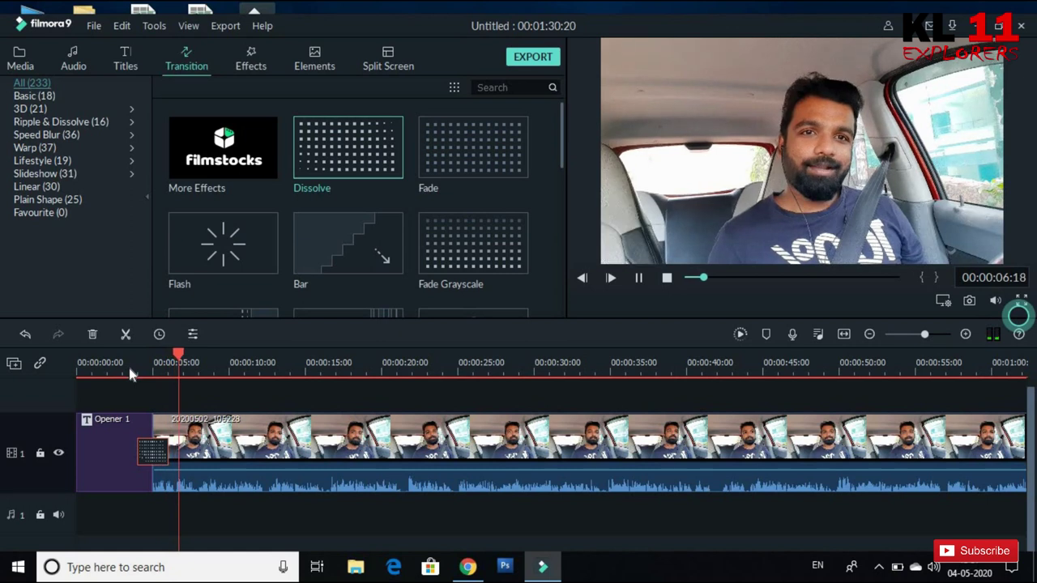
key("space")
Split the 20200502_105228 clip at 00:00:14:16 and move the playhead on to about 23 seconds.
left_click(299, 371)
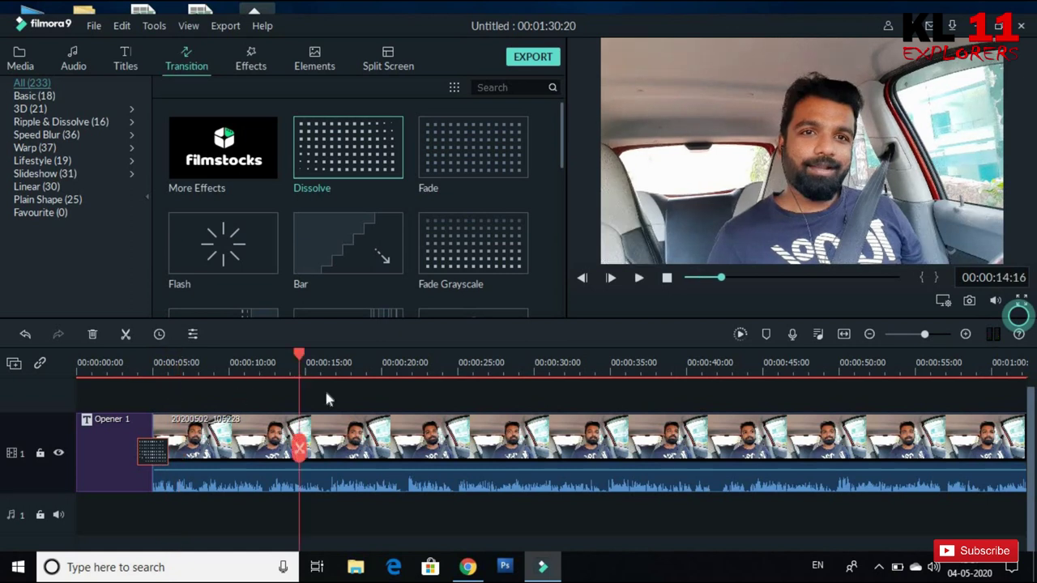
left_click(301, 448)
left_click_drag(301, 362, 428, 365)
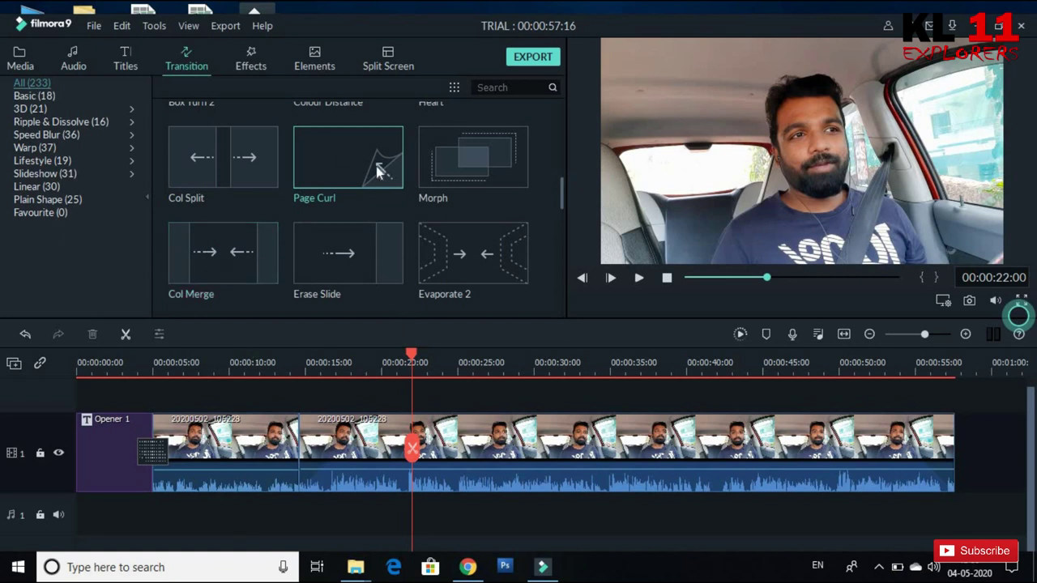
Add a Page Curl transition between the two 20200502_105228 clips, save the project and play back the transition.
left_click_drag(383, 149, 295, 454)
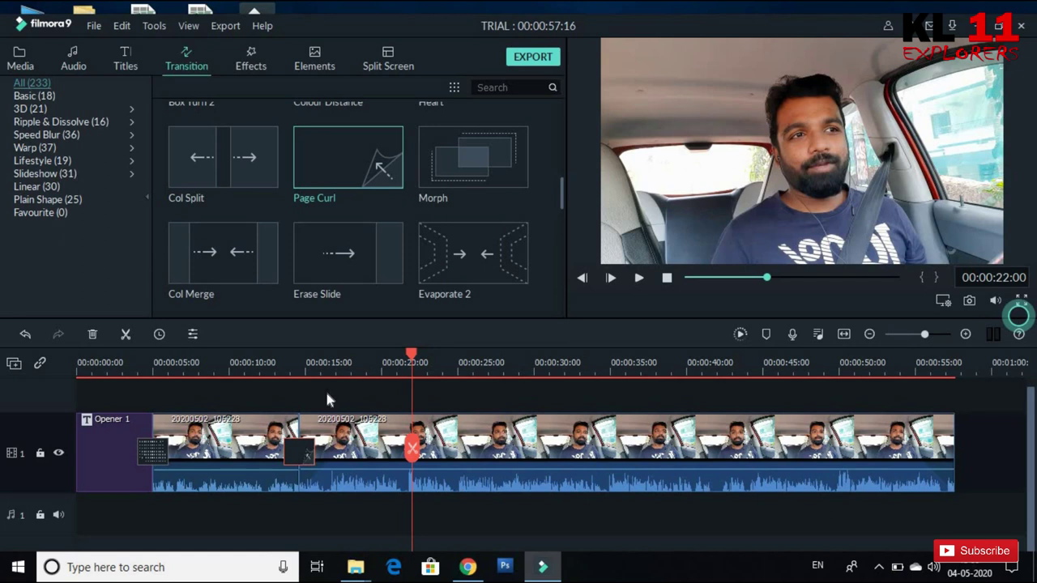
key("ctrl+s")
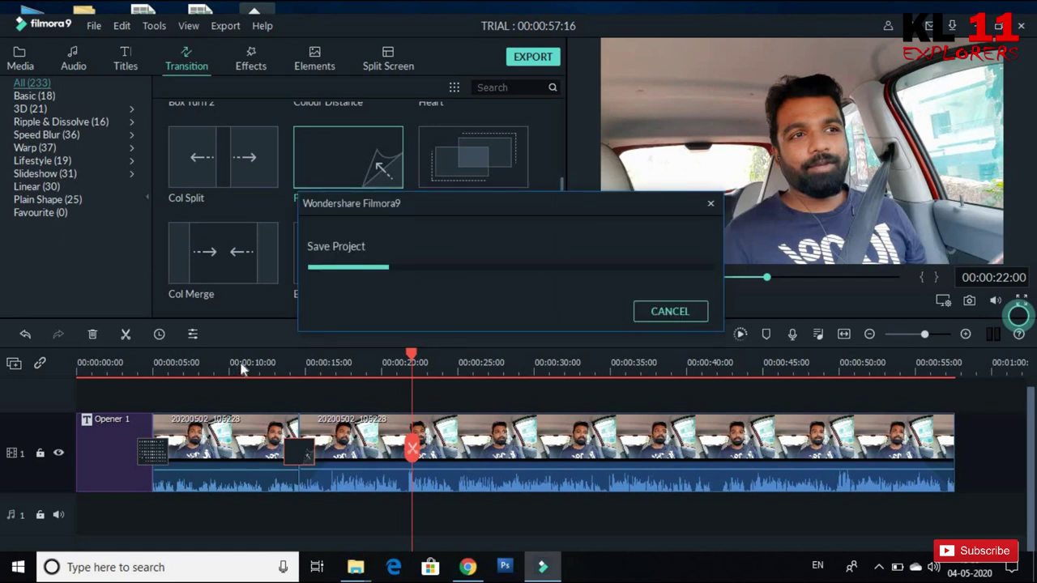
left_click(239, 362)
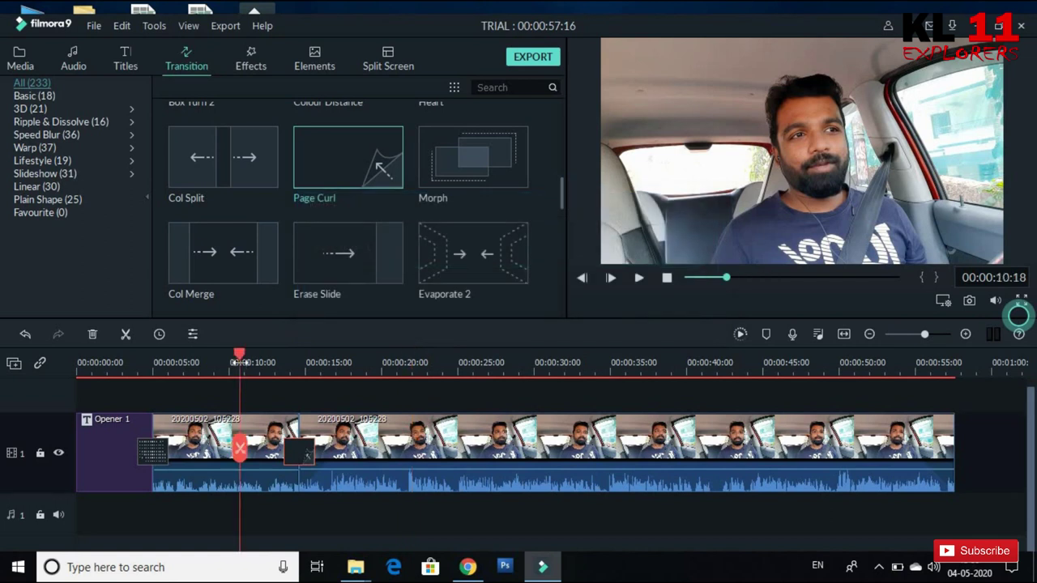
key("space")
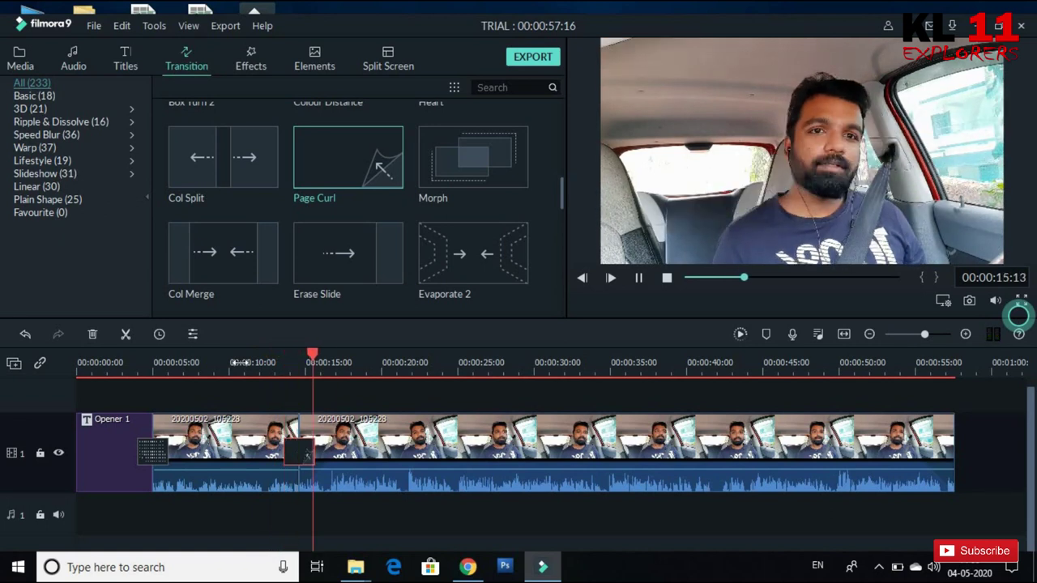
key("space")
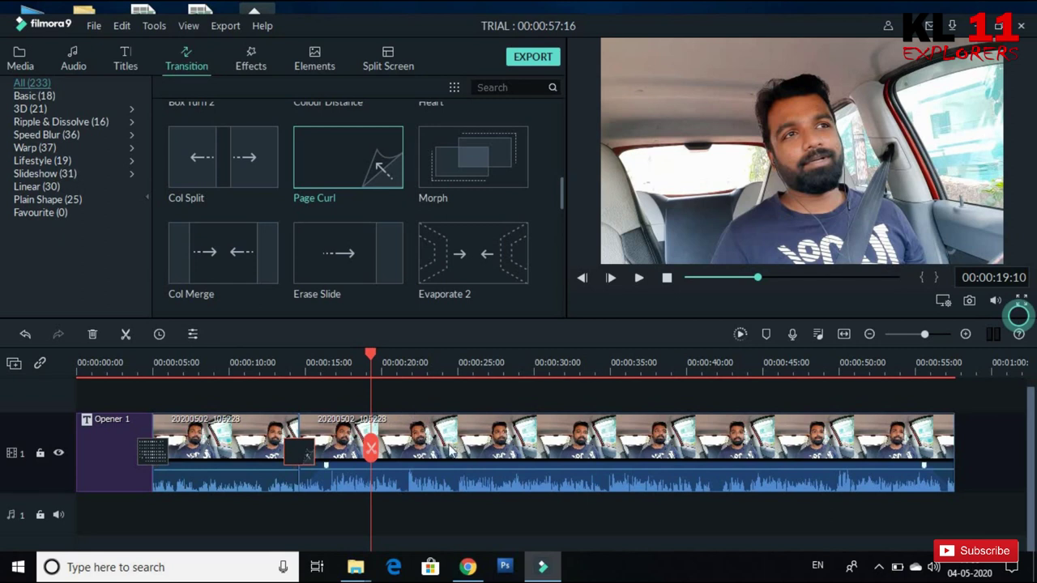
Open the settings of the second 20200502_105228 clip and set its audio volume to 3.62 dB.
left_click(454, 445)
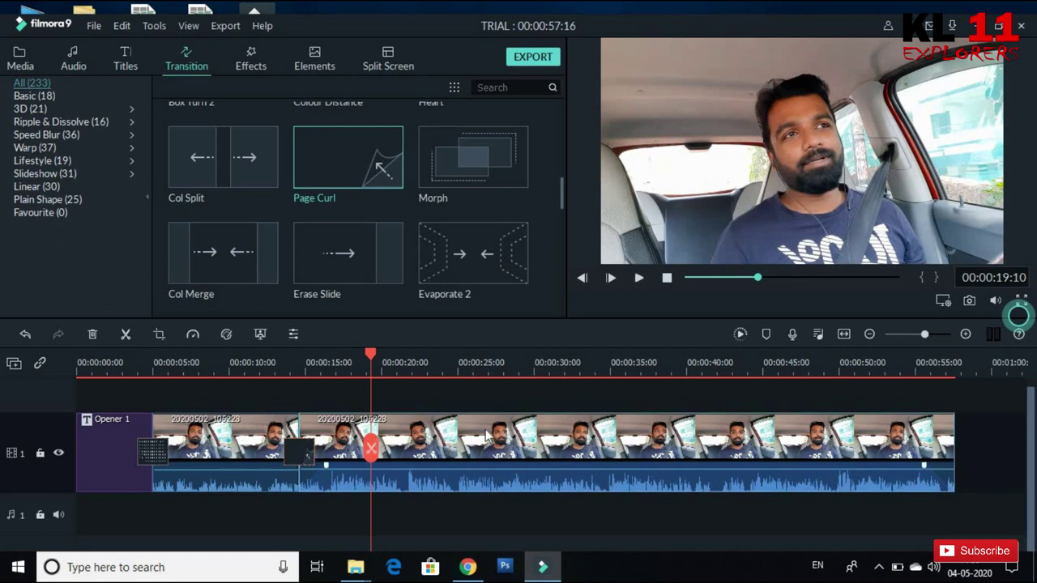
double_click(486, 436)
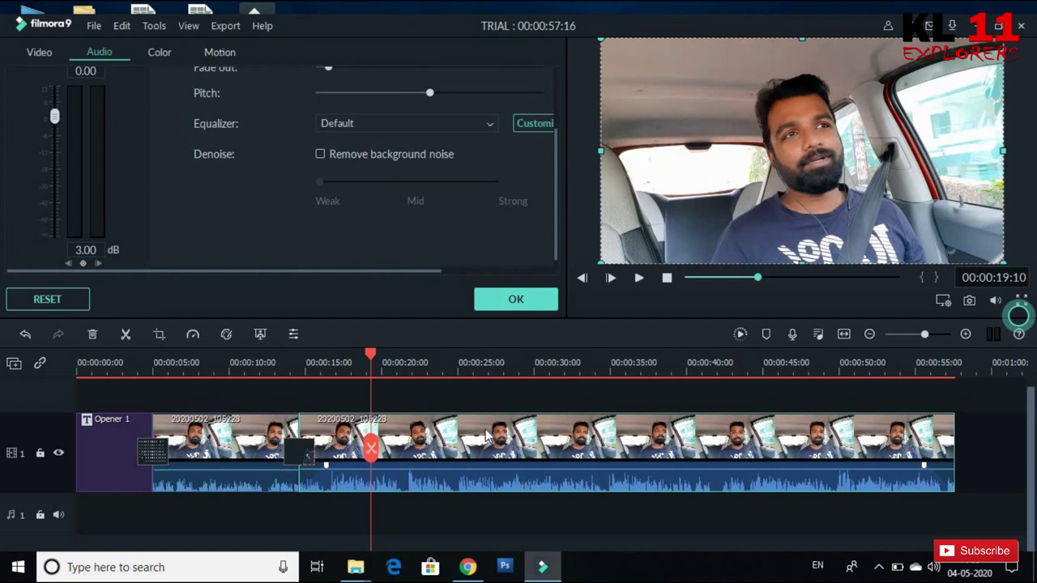
scroll(547, 221, "up", 3)
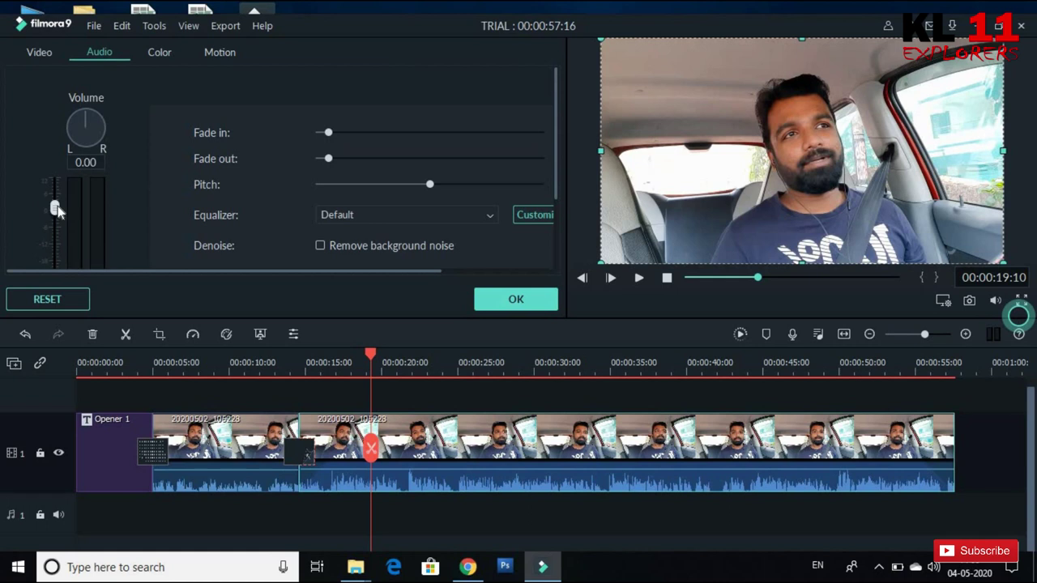
left_click_drag(55, 209, 55, 185)
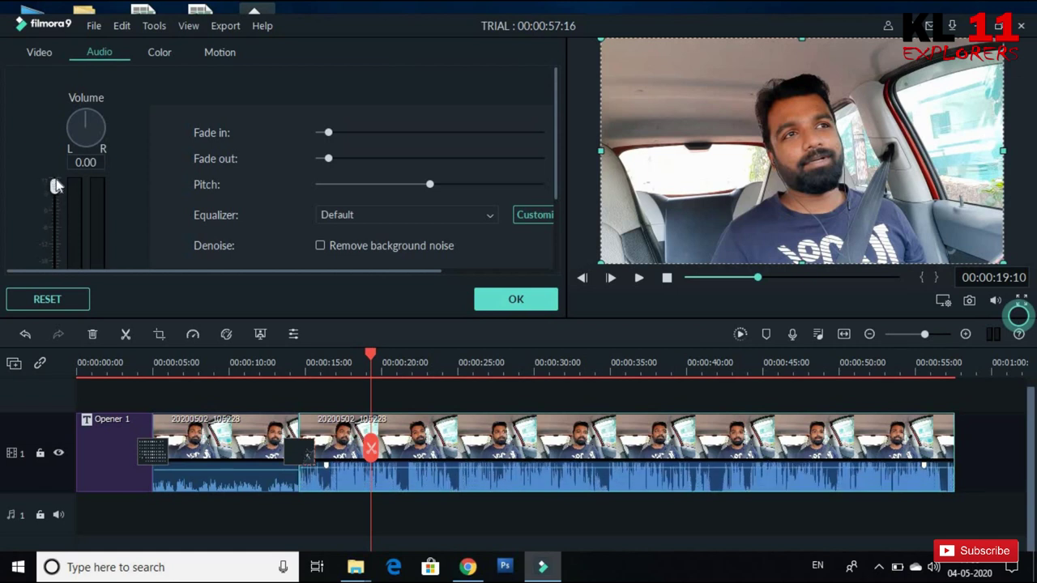
left_click_drag(56, 199, 64, 209)
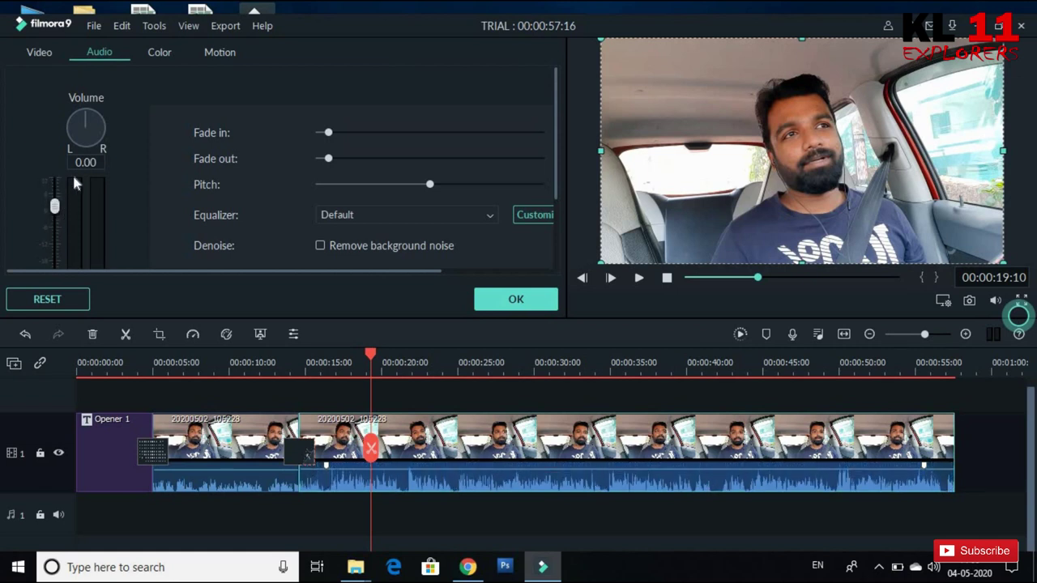
Give the clip's audio slightly longer fade in and fade out times and enable background noise removal.
left_click_drag(322, 135, 283, 129)
left_click_drag(316, 164, 300, 162)
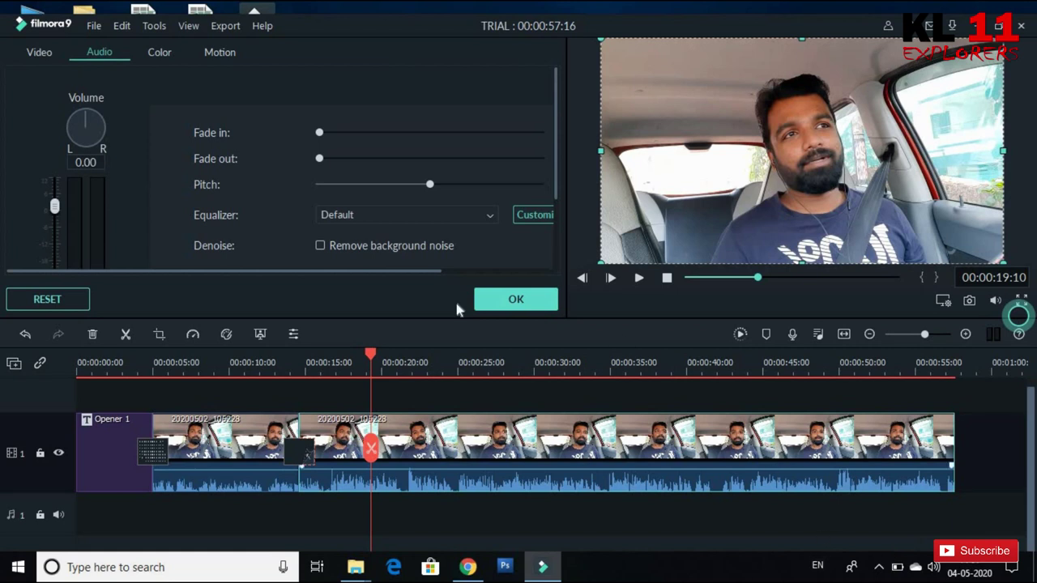
left_click_drag(324, 134, 336, 134)
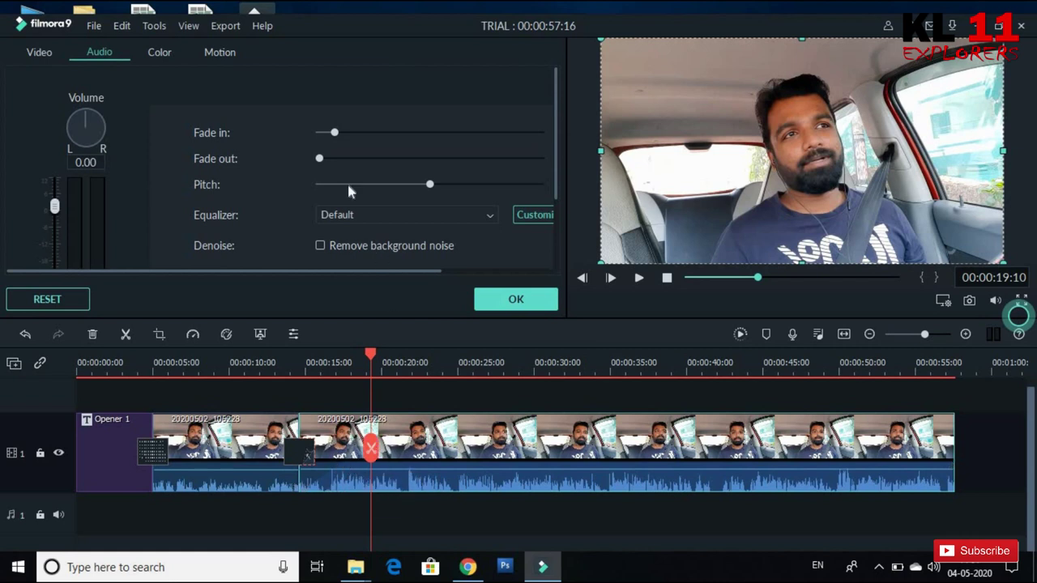
mouse_move(334, 132)
left_mouse_down()
mouse_move(280, 138)
mouse_move(333, 134)
left_mouse_up()
left_click_drag(320, 159, 338, 162)
scroll(258, 201, "down", 2)
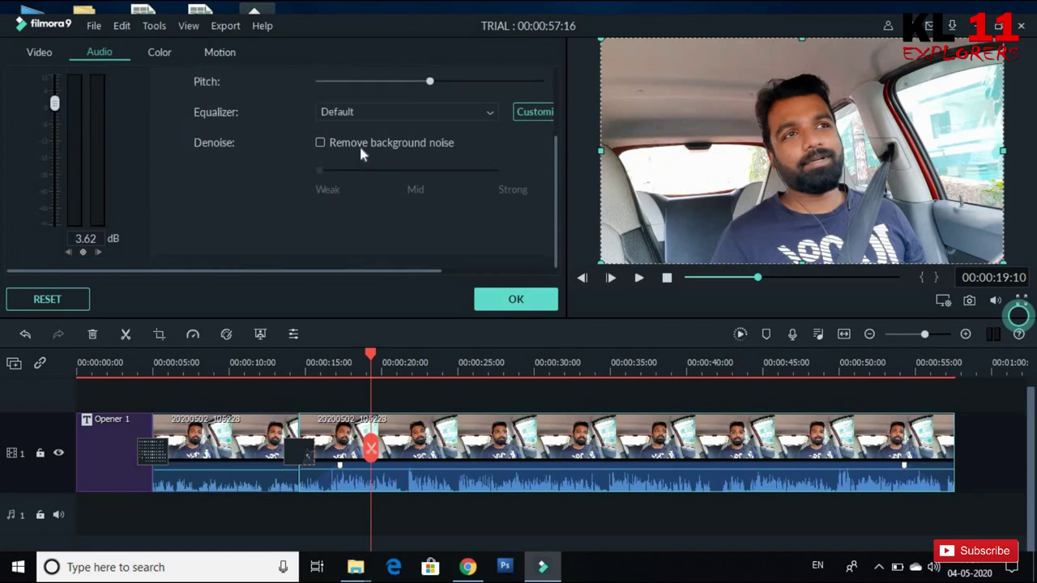
left_click(321, 142)
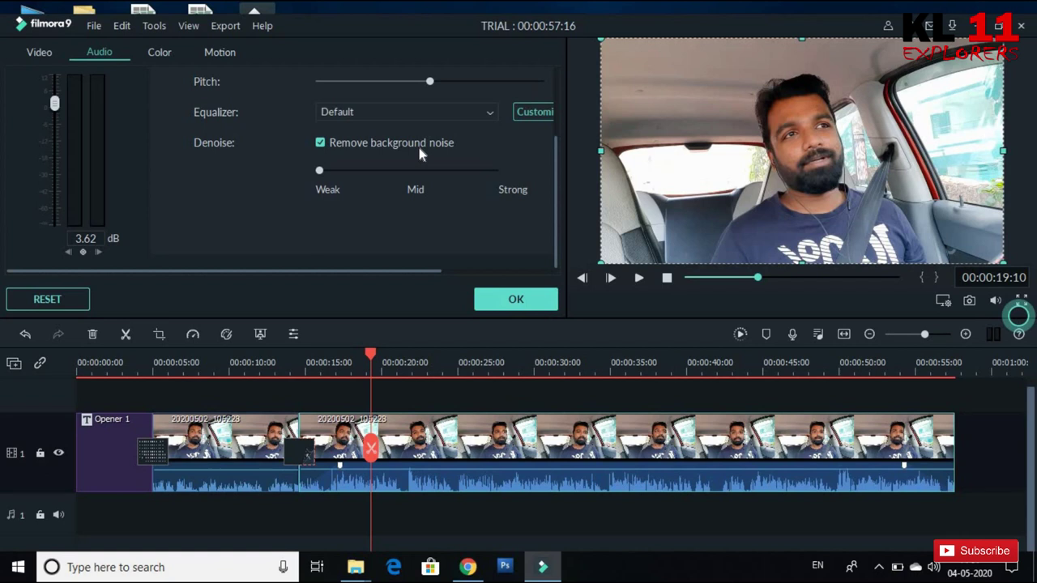
Set the clip's colour tone to contrast -2 and brightness -21 and apply the clip settings.
left_click(158, 55)
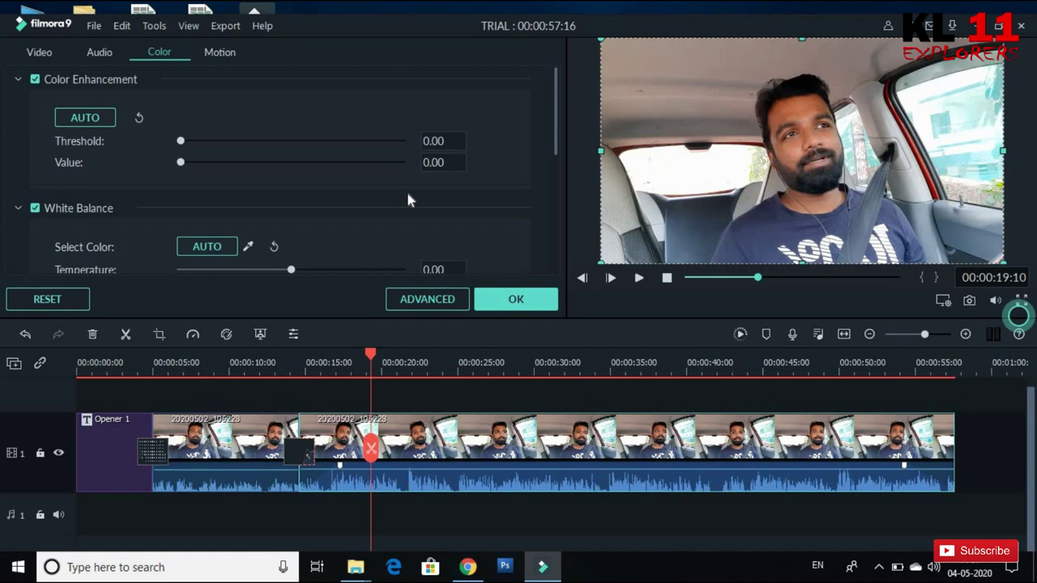
scroll(381, 195, "down", 10)
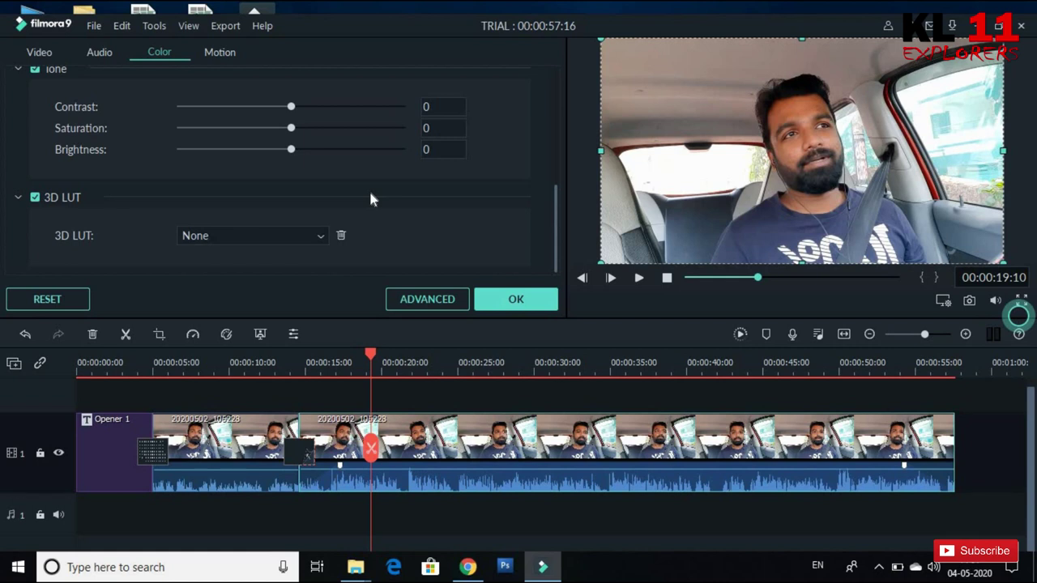
left_click_drag(290, 150, 267, 151)
mouse_move(291, 107)
left_mouse_down()
mouse_move(305, 108)
mouse_move(291, 113)
left_mouse_up()
scroll(338, 153, "up", 5)
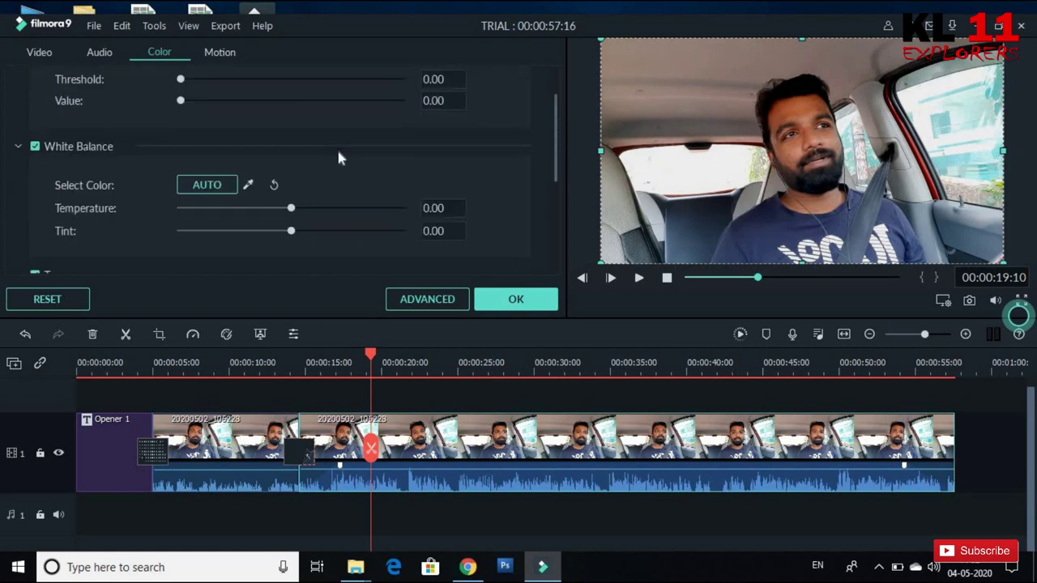
scroll(305, 197, "down", 5)
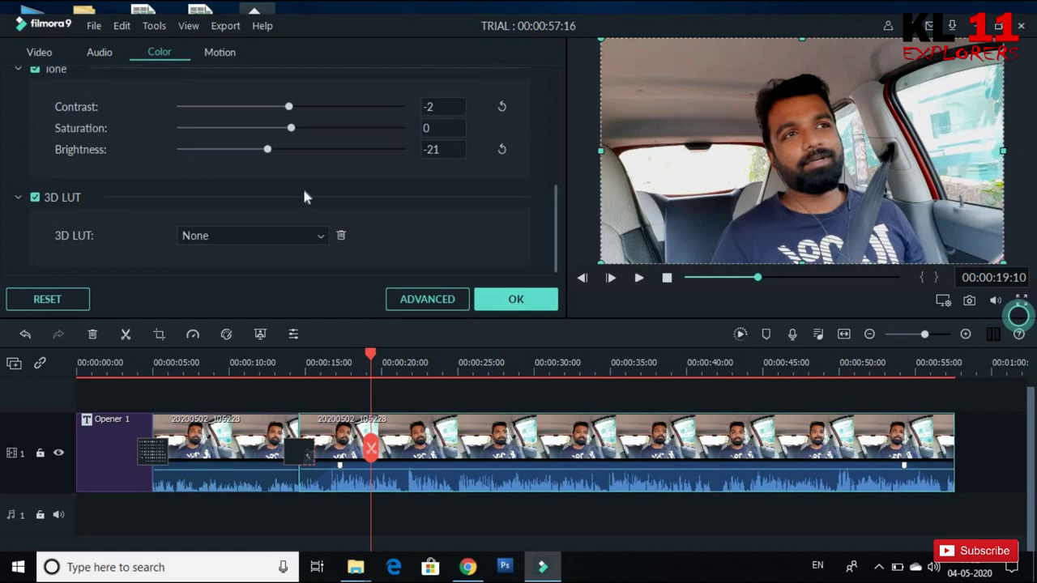
scroll(305, 197, "up", 5)
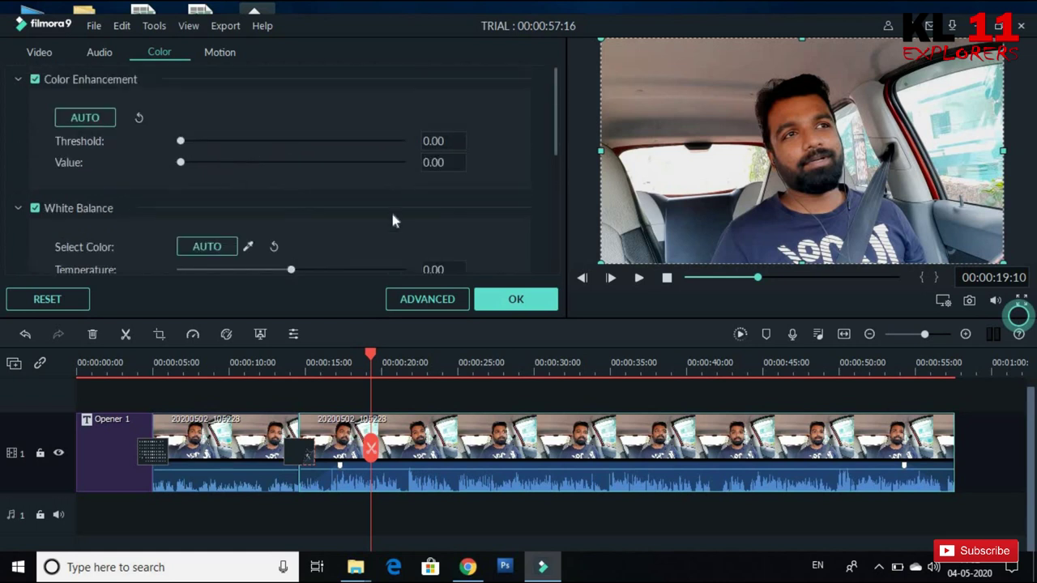
scroll(392, 220, "down", 5)
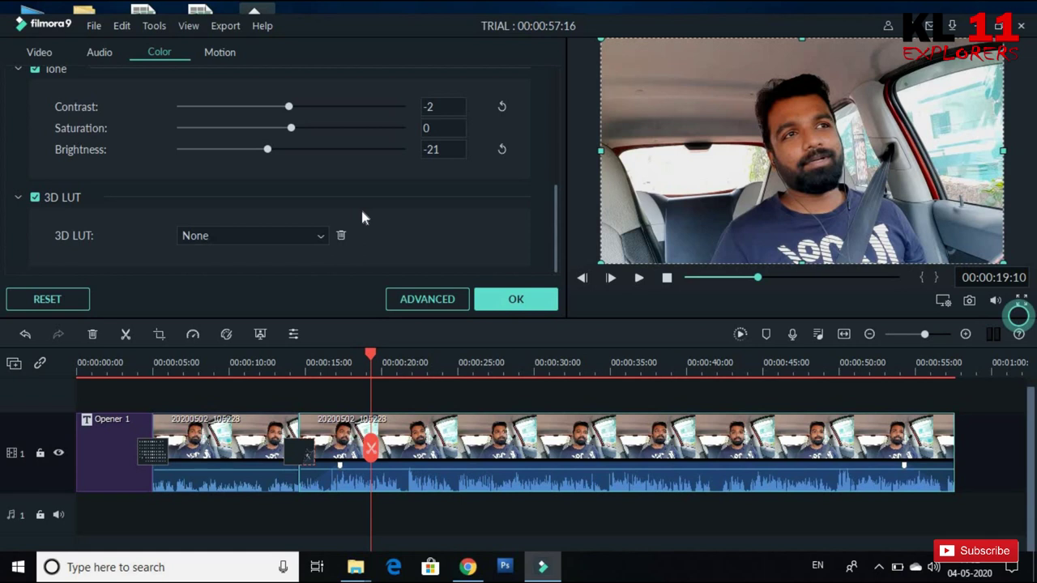
left_click(515, 300)
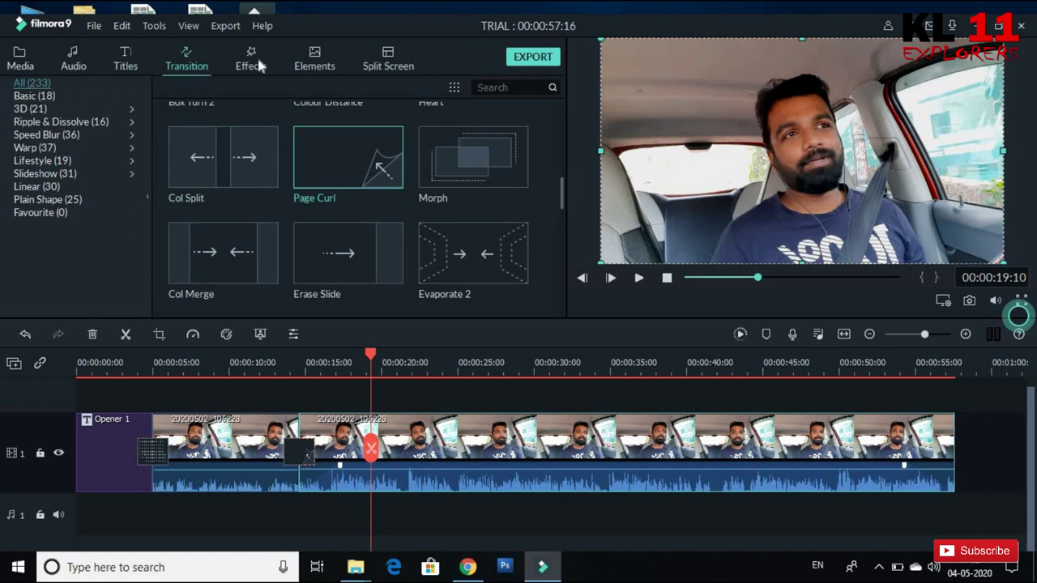
Add the A-GROUP - Verve music to audio track 1, starting at the end of Opener 1.
left_click(74, 63)
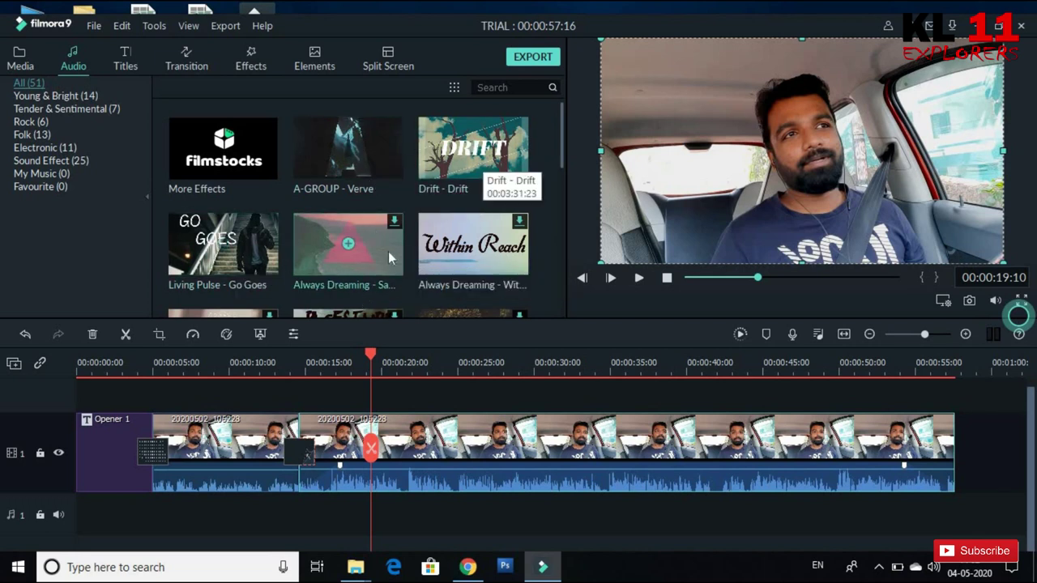
scroll(389, 247, "down", 5)
scroll(390, 245, "up", 5)
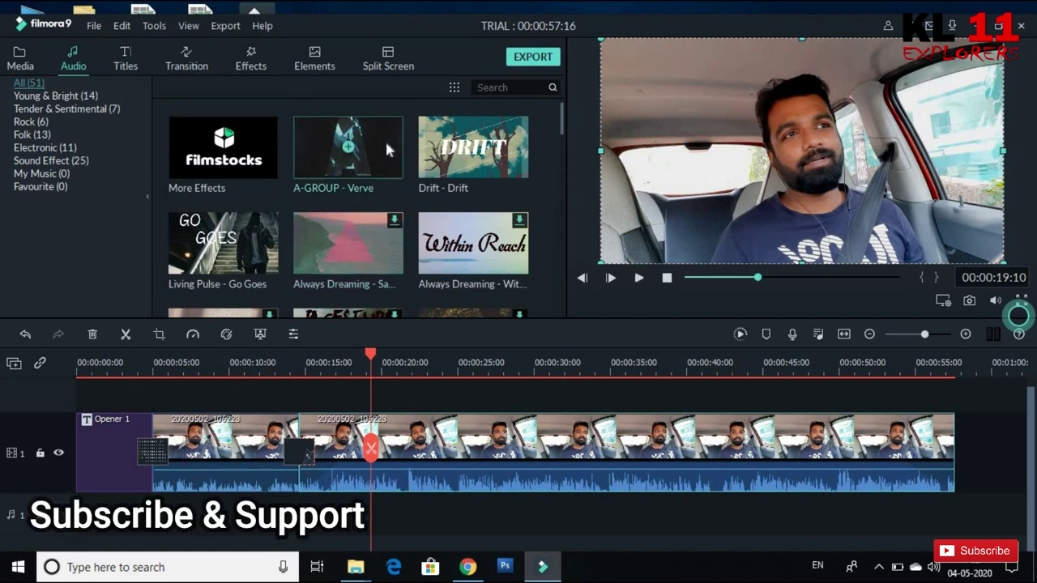
left_click_drag(387, 148, 163, 534)
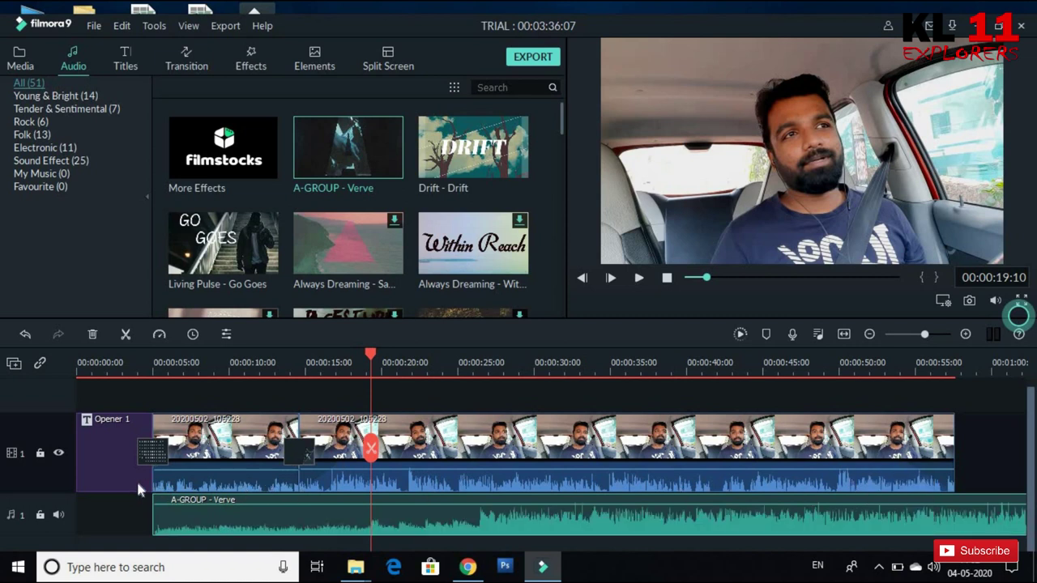
Split the A-GROUP - Verve music at 00:00:57:17, where the video ends, and delete the part after the cut.
left_click(959, 363)
left_click(956, 362)
left_click(955, 451)
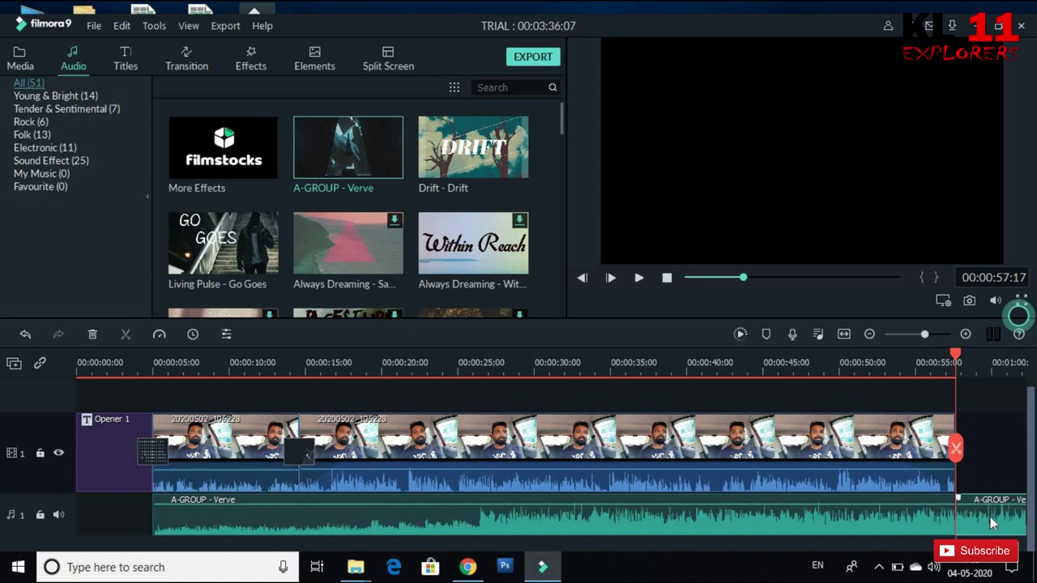
key("Delete")
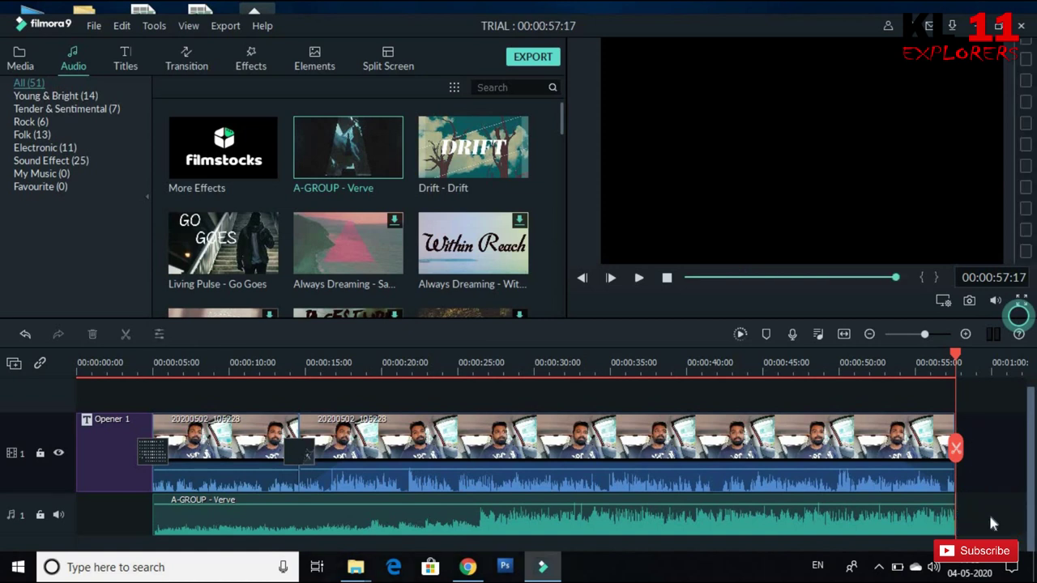
Add a fade-out to the end of the A-GROUP - Verve music, starting at 00:00:54:20.
left_click(937, 516)
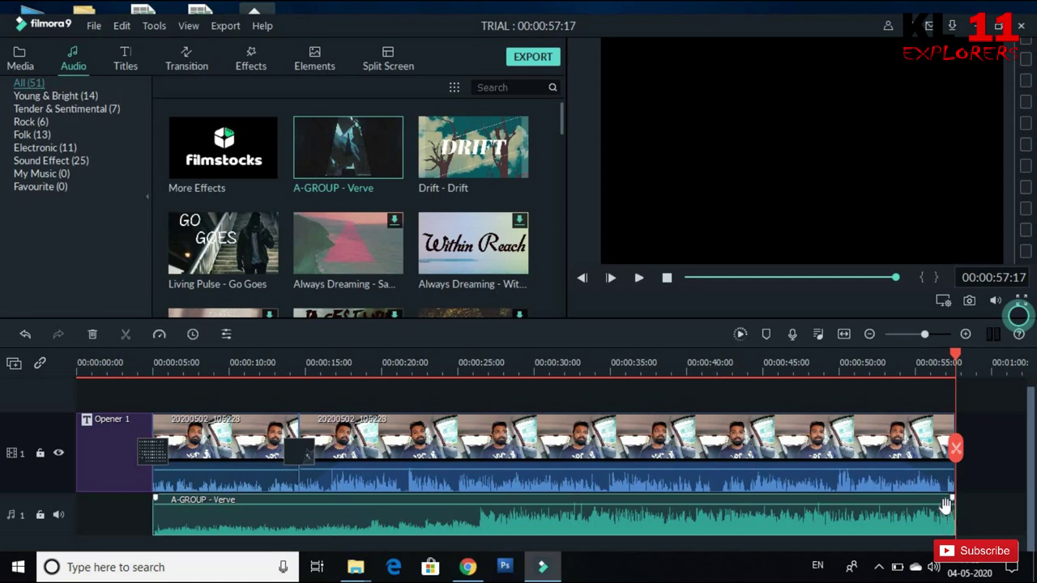
mouse_move(953, 498)
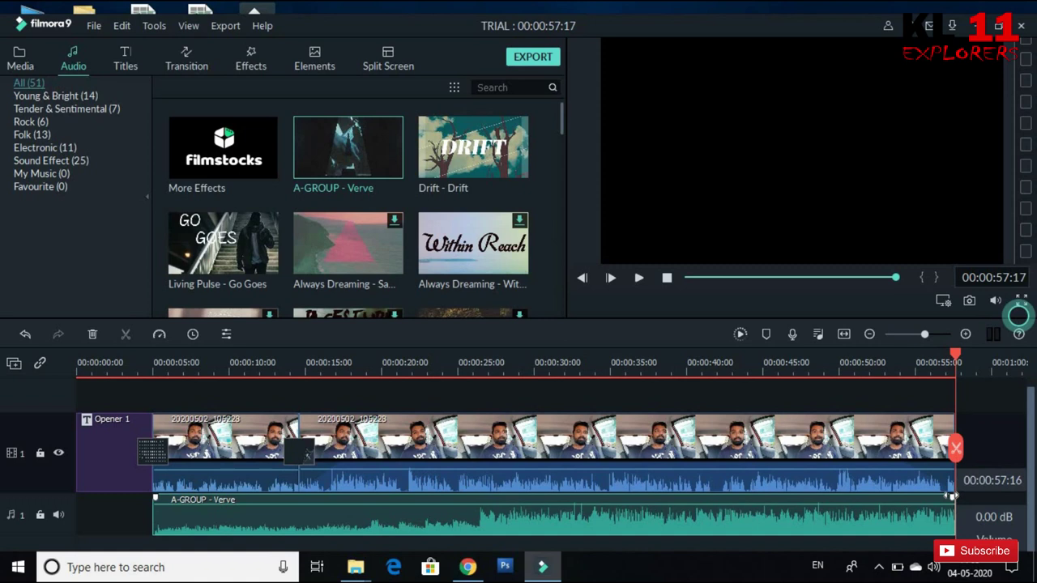
left_click_drag(953, 495, 911, 501)
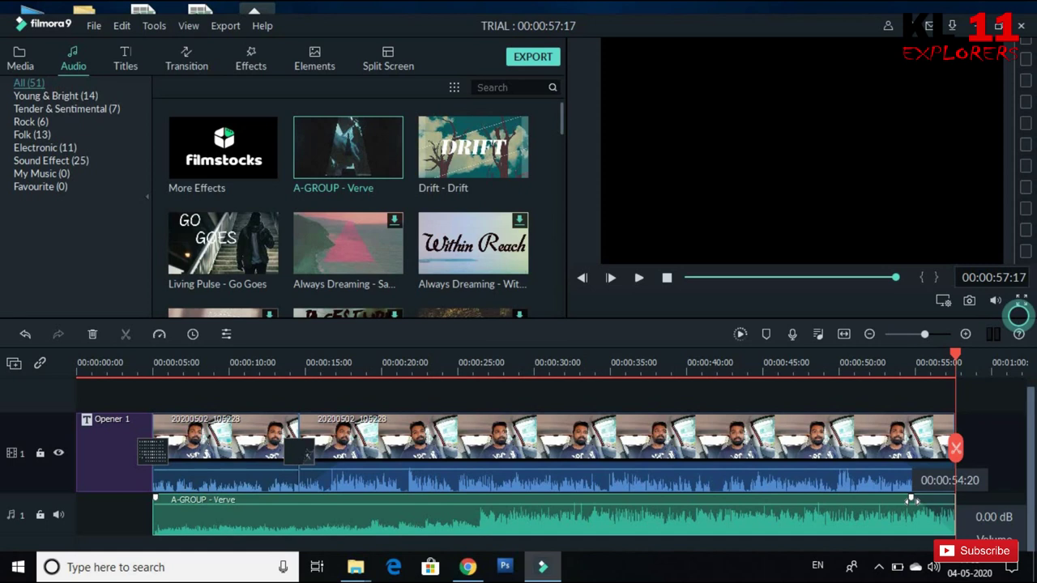
left_click_drag(912, 501, 952, 498)
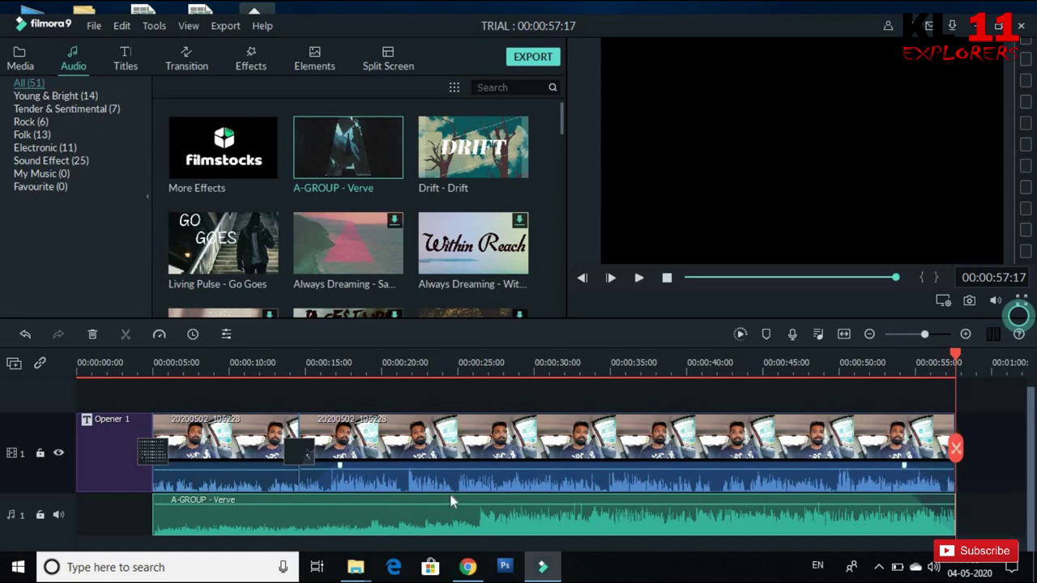
Play the timeline from 00:00:04:02 to check the music as the opener changes to the first clip.
left_click(138, 362)
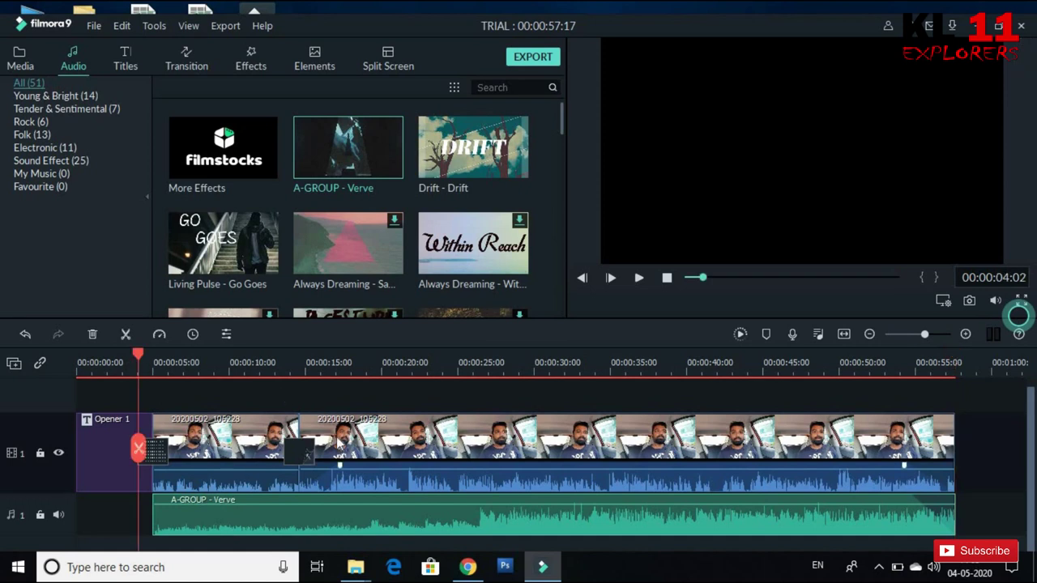
key("ctrl+s")
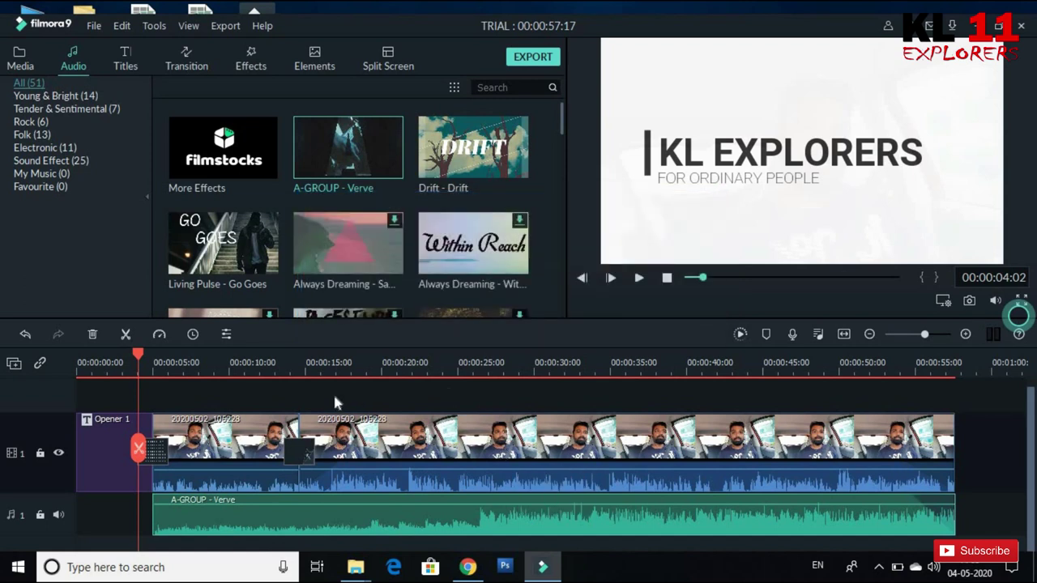
key("space")
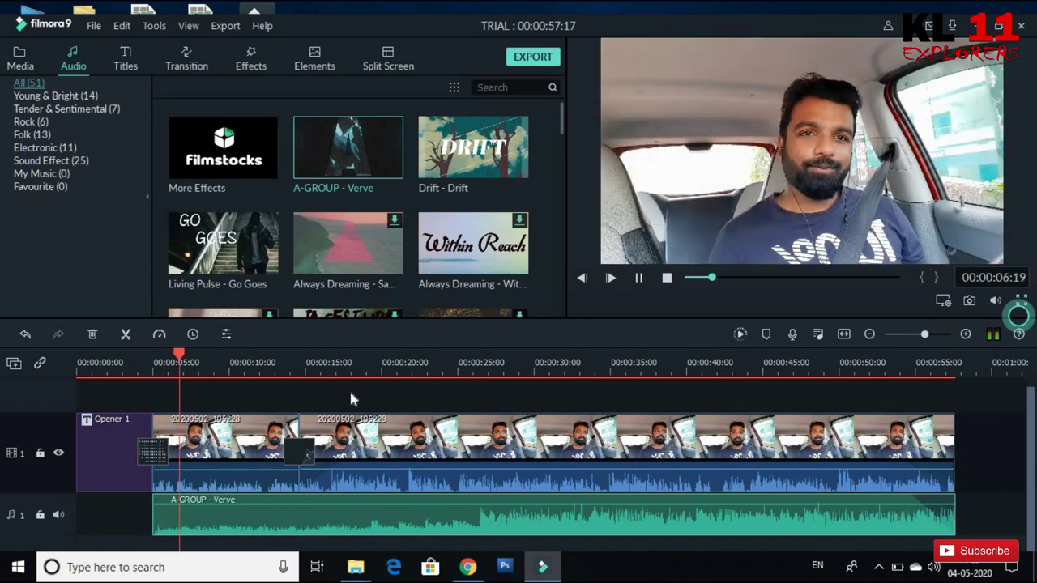
key("space")
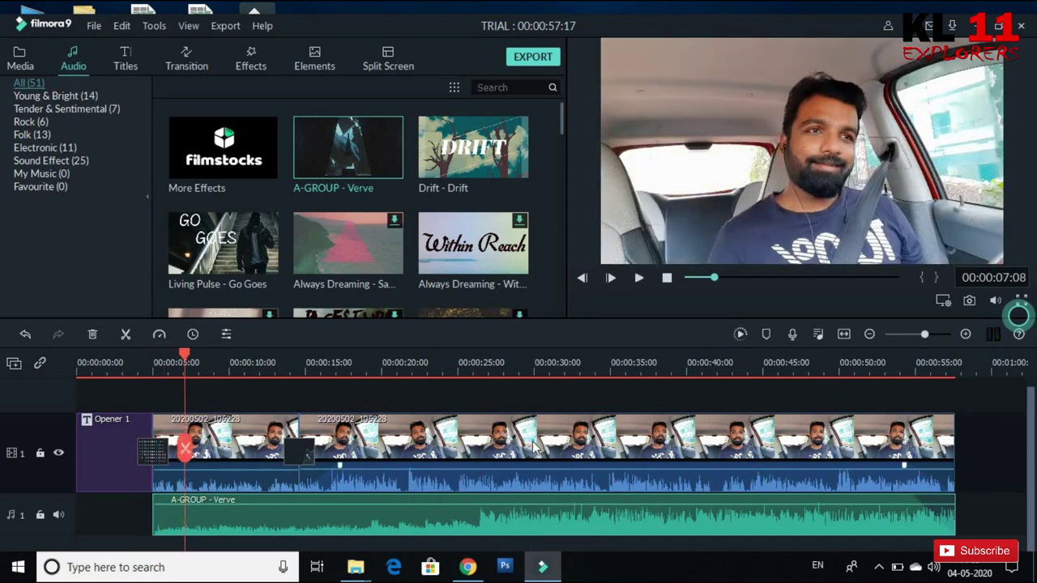
Lower the A-GROUP - Verve music volume to -10.34 dB and play part of the second clip to check the balance.
double_click(555, 531)
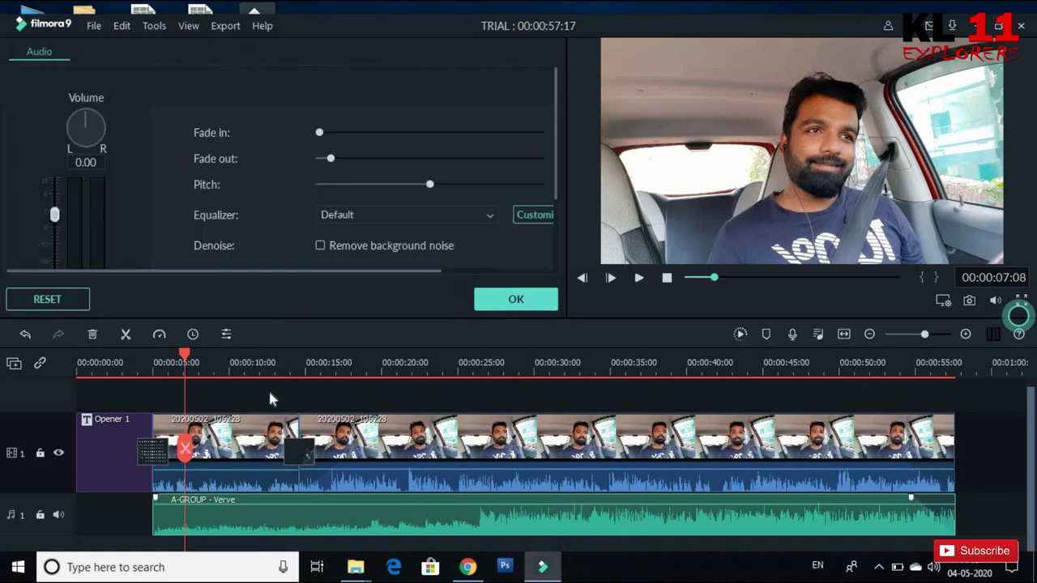
left_click_drag(55, 214, 54, 244)
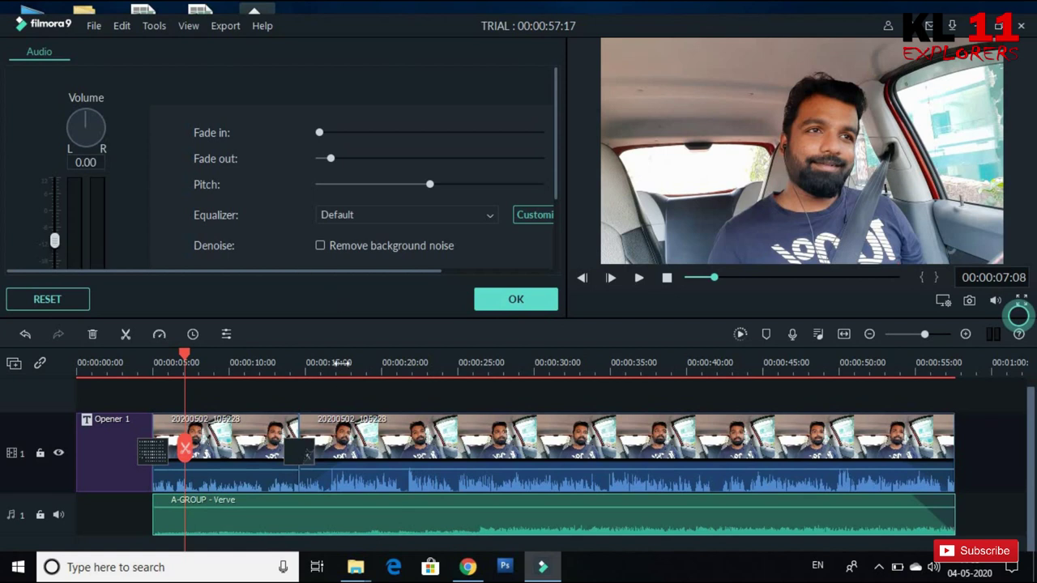
left_click(342, 362)
key("space")
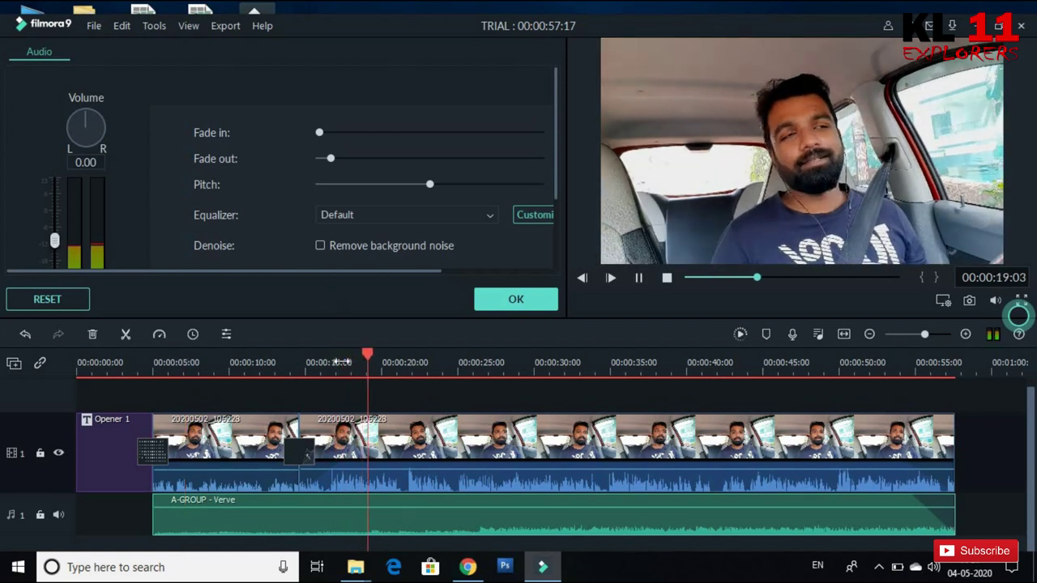
key("space")
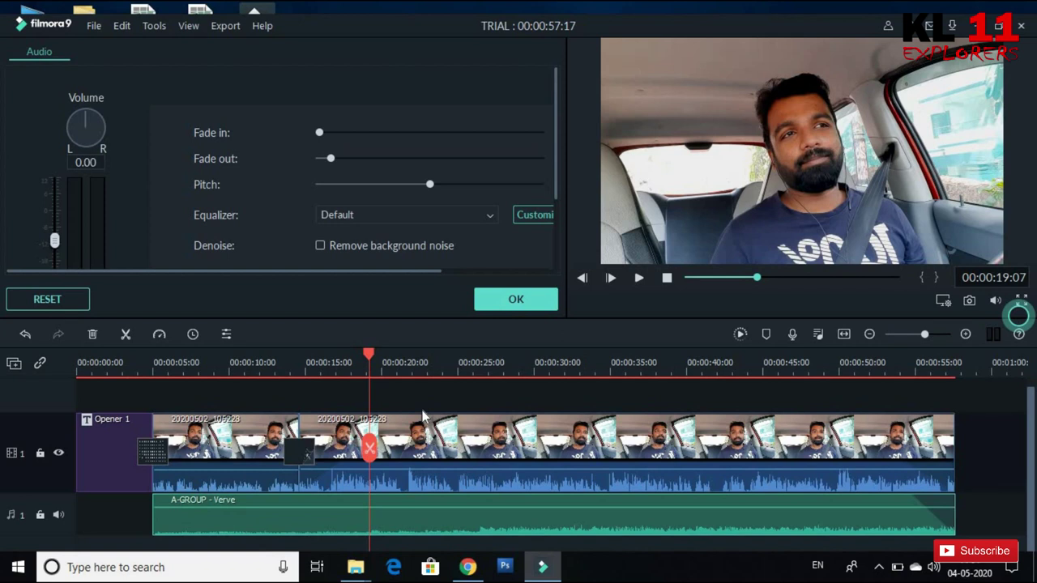
Mute the second 20200502_105228 clip's own audio and undo the mute.
mouse_move(477, 473)
double_click(496, 456)
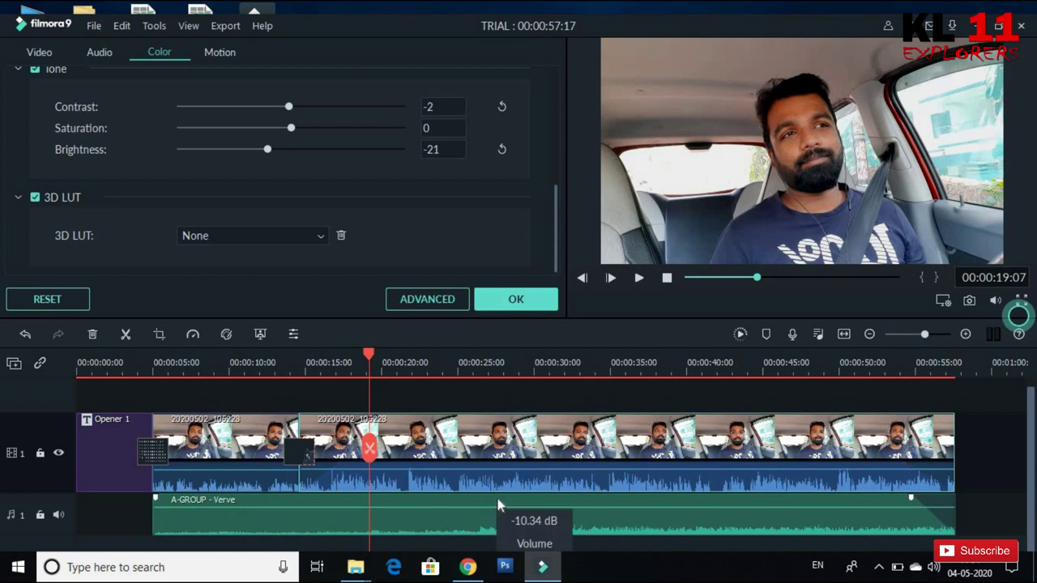
right_click(512, 441)
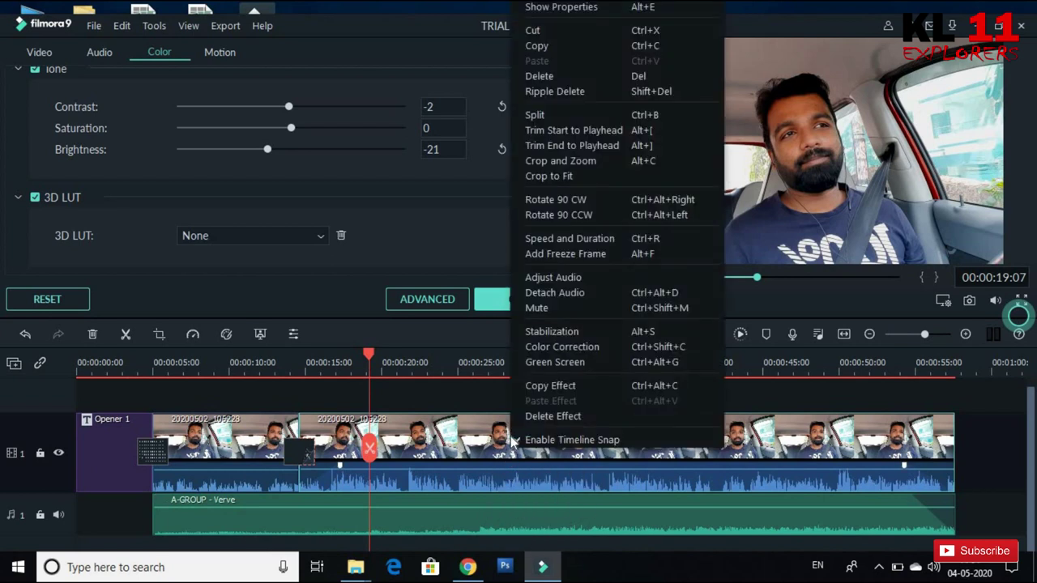
left_click(561, 307)
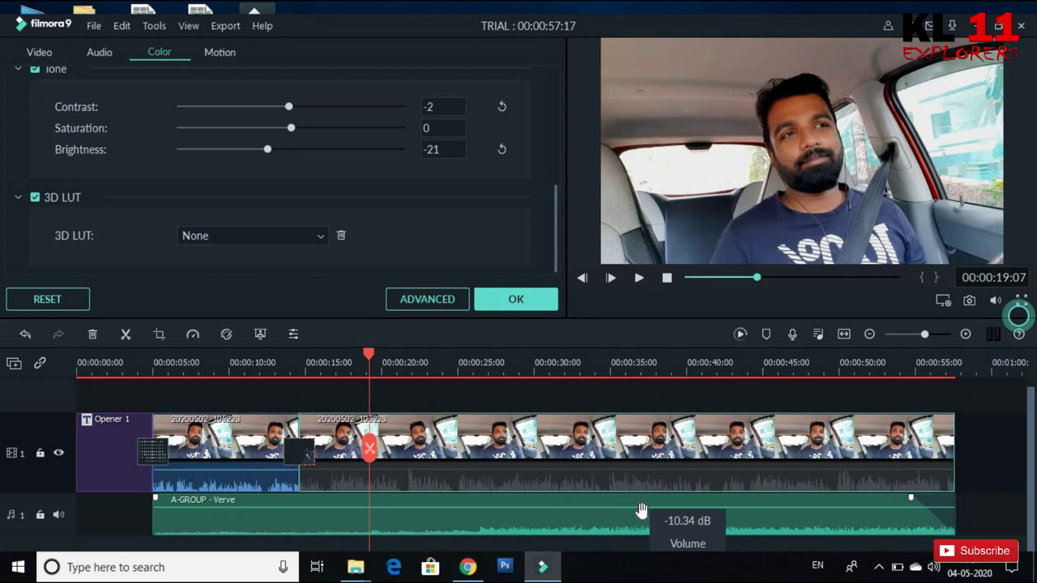
key("ctrl+z")
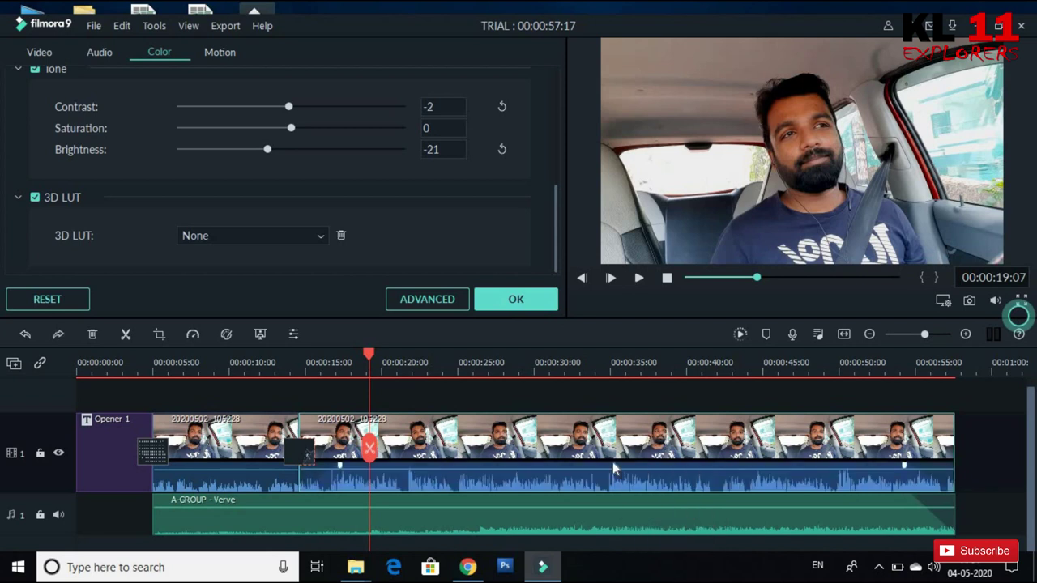
Mute the second 20200502_105228 clip and play part of it to hear only the background music.
right_click(613, 470)
left_click(640, 322)
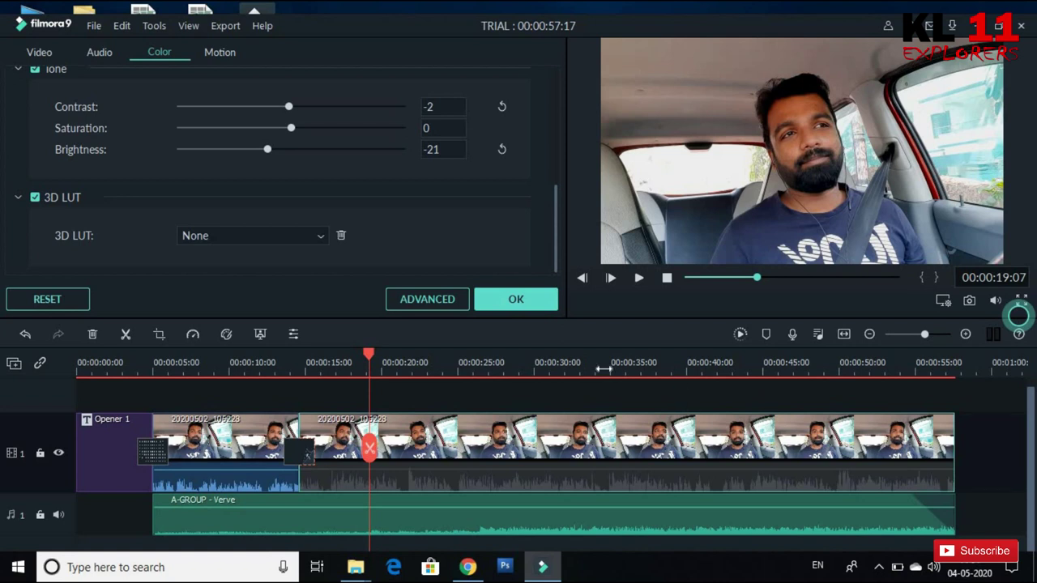
left_click(340, 366)
key("space")
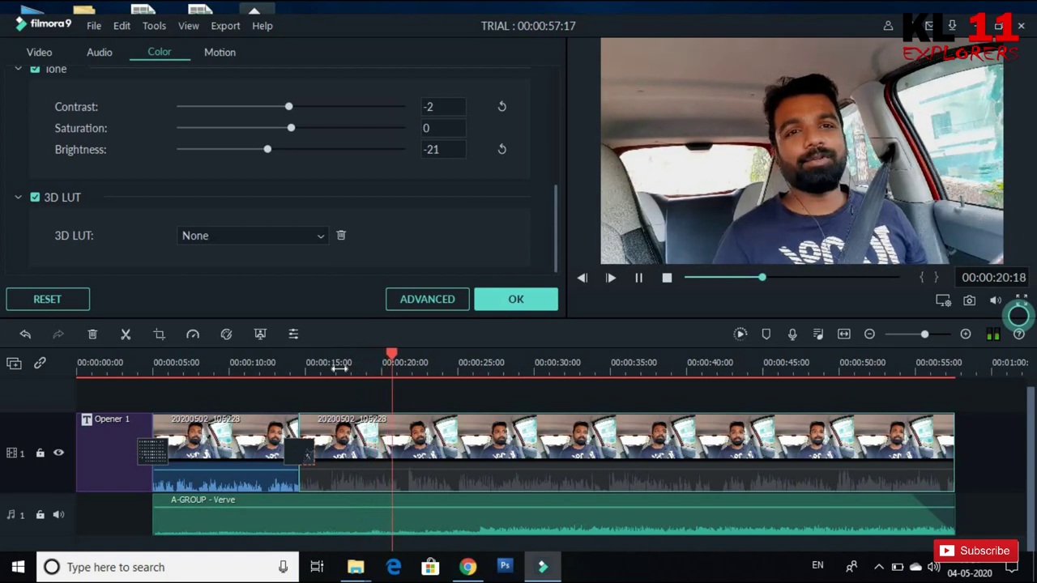
key("space")
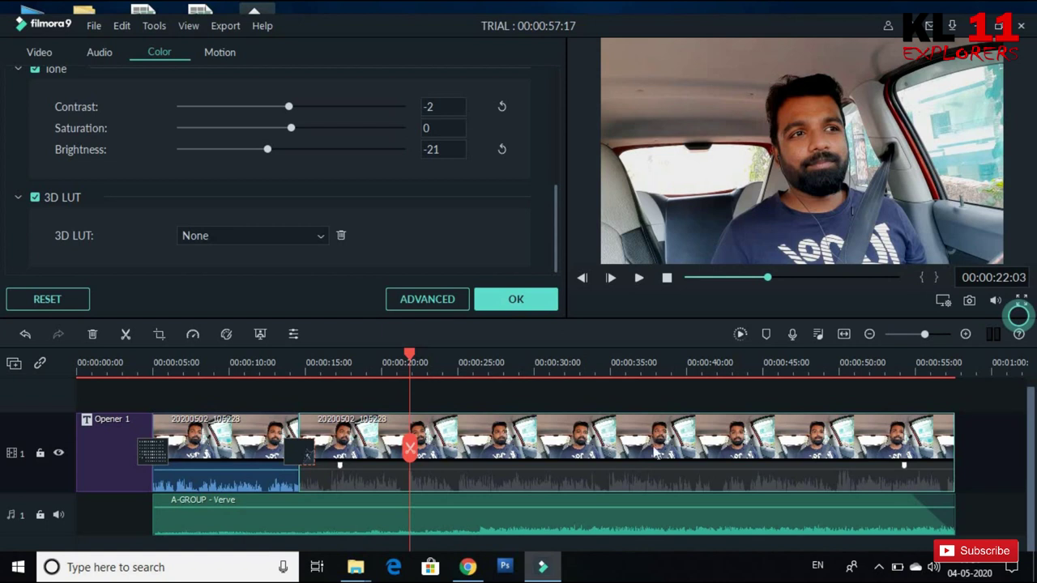
Detach the second 20200502_105228 clip's audio onto audio track 2 and delete its video part from the timeline.
right_click(590, 436)
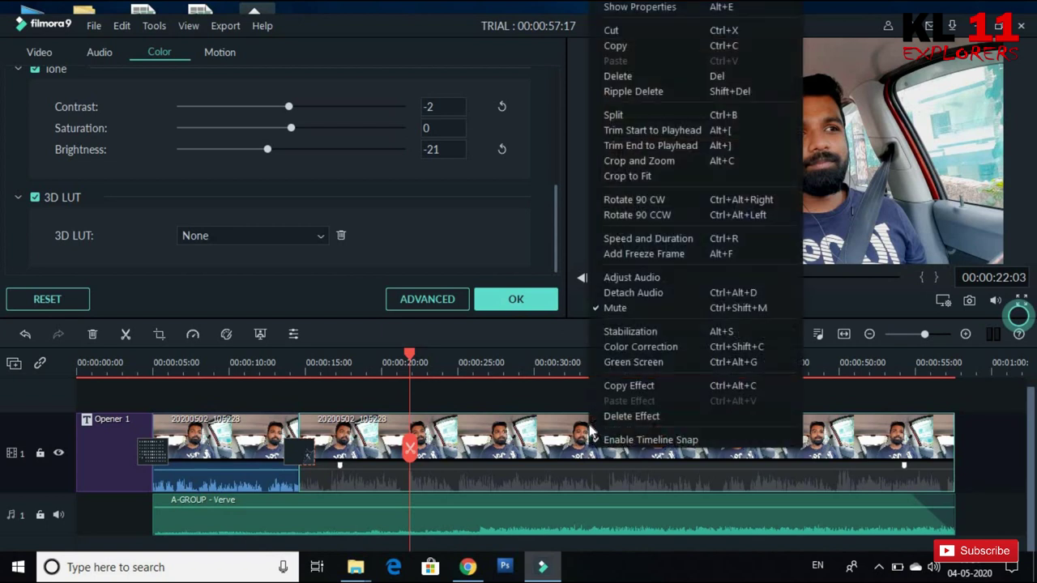
left_click(630, 293)
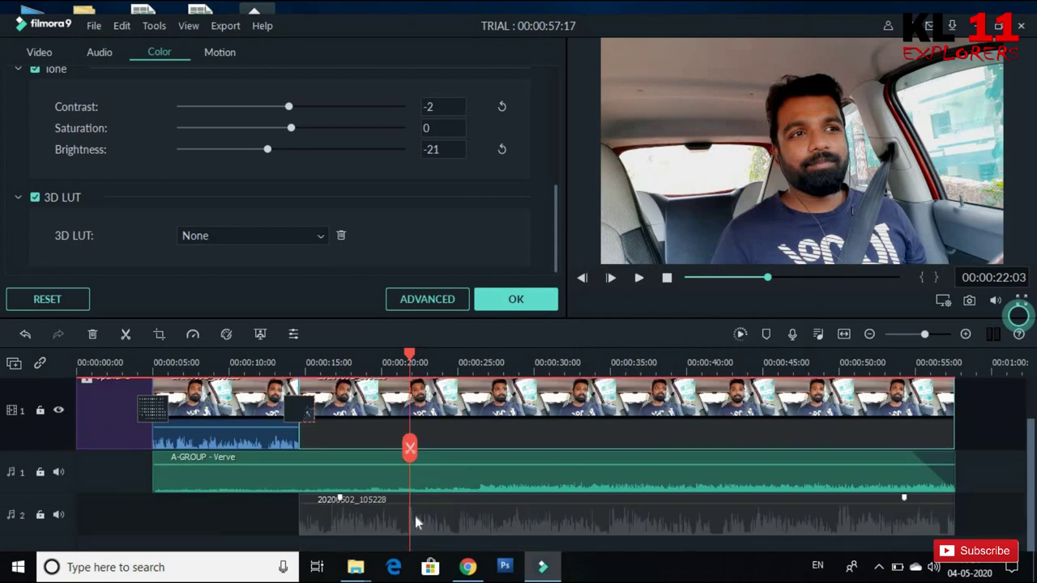
scroll(642, 507, "up", 1)
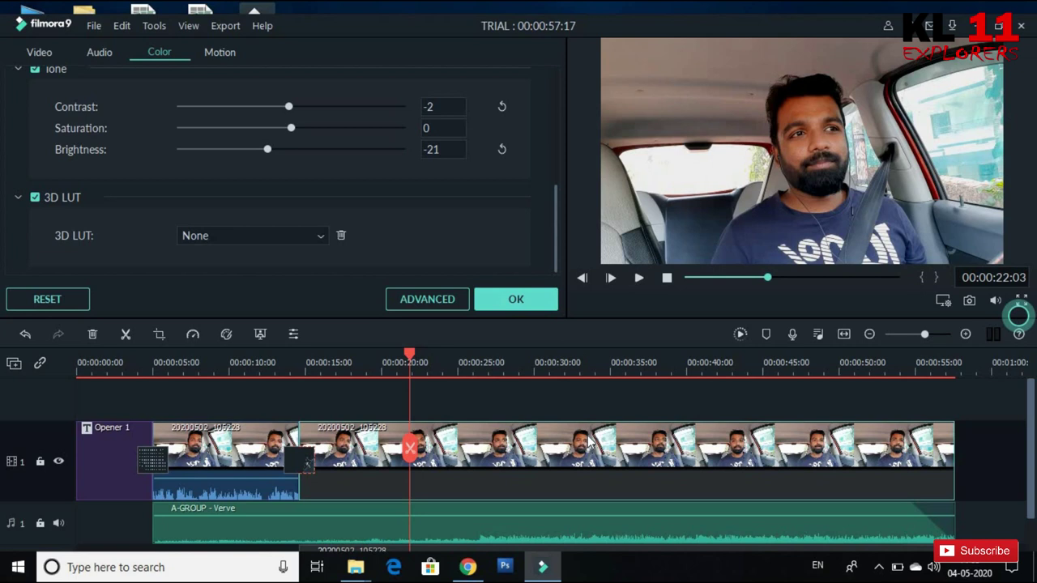
key("Delete")
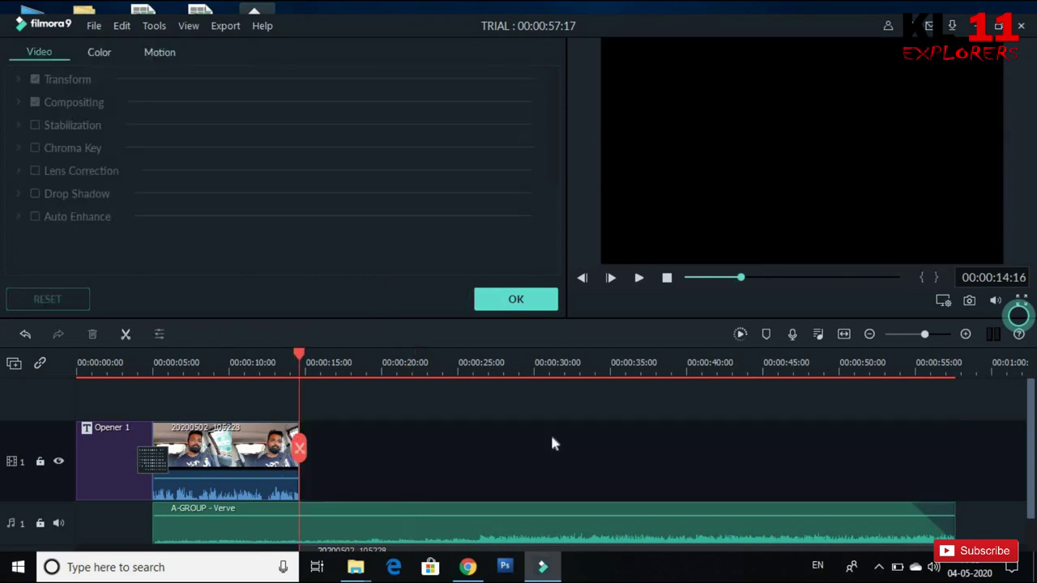
scroll(490, 451, "down", 1)
left_click(538, 299)
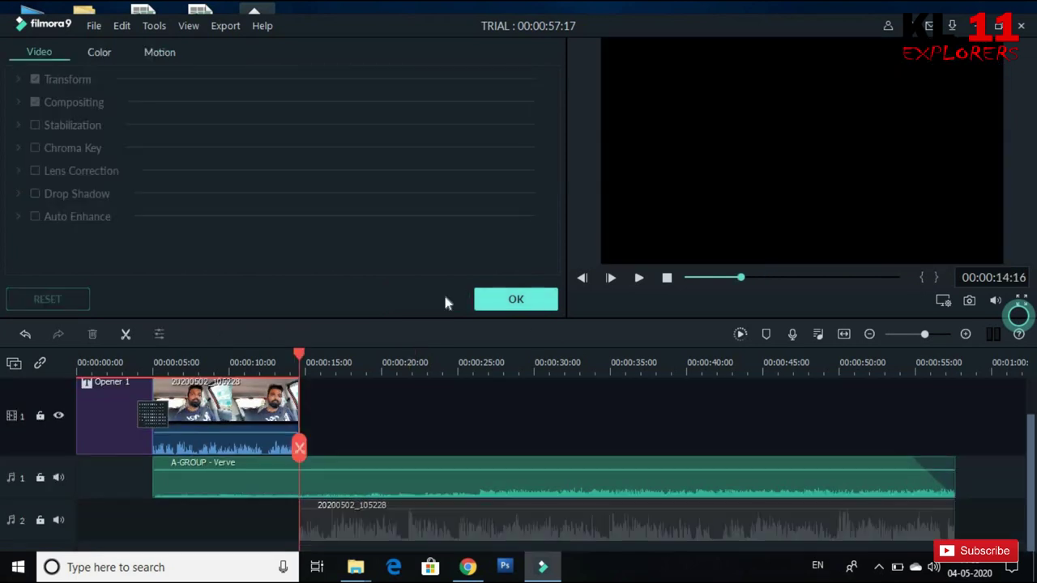
Place the photos 20200502_125213 and 20200502_125200 in sequence after the first clip on video track 1 and play them back.
left_click(20, 58)
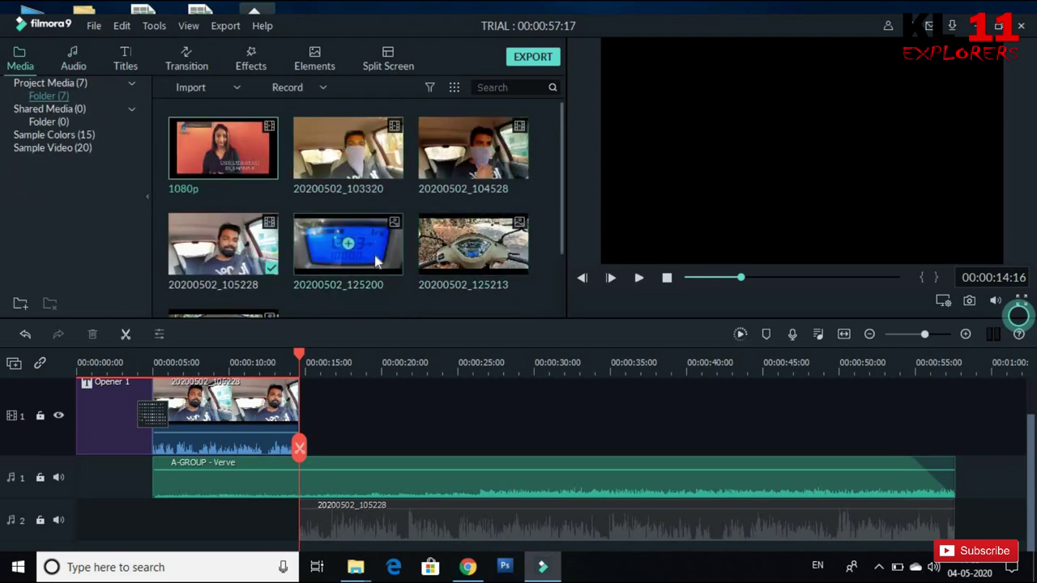
left_click_drag(482, 254, 337, 416)
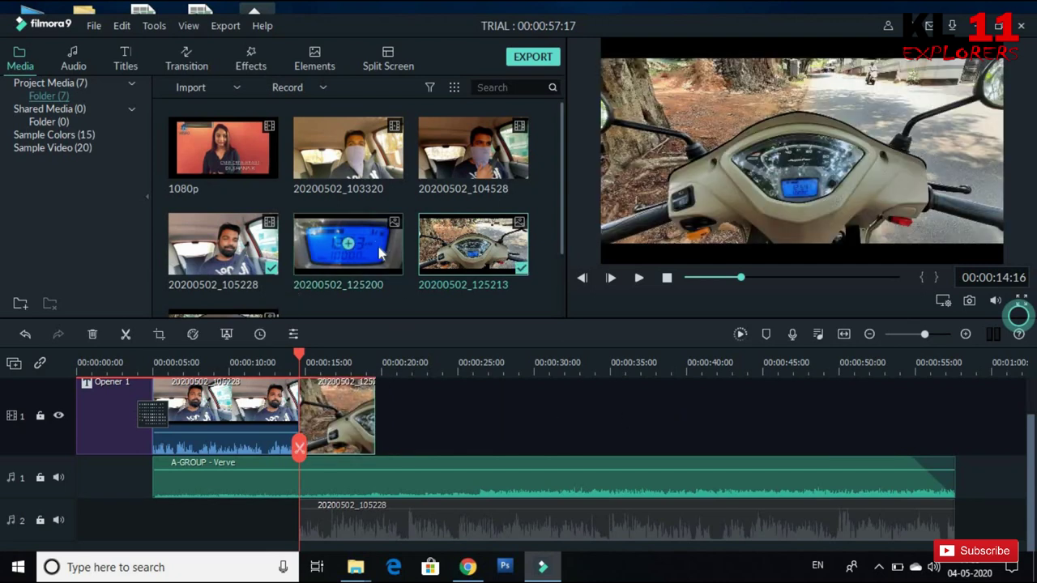
left_click_drag(377, 258, 443, 405)
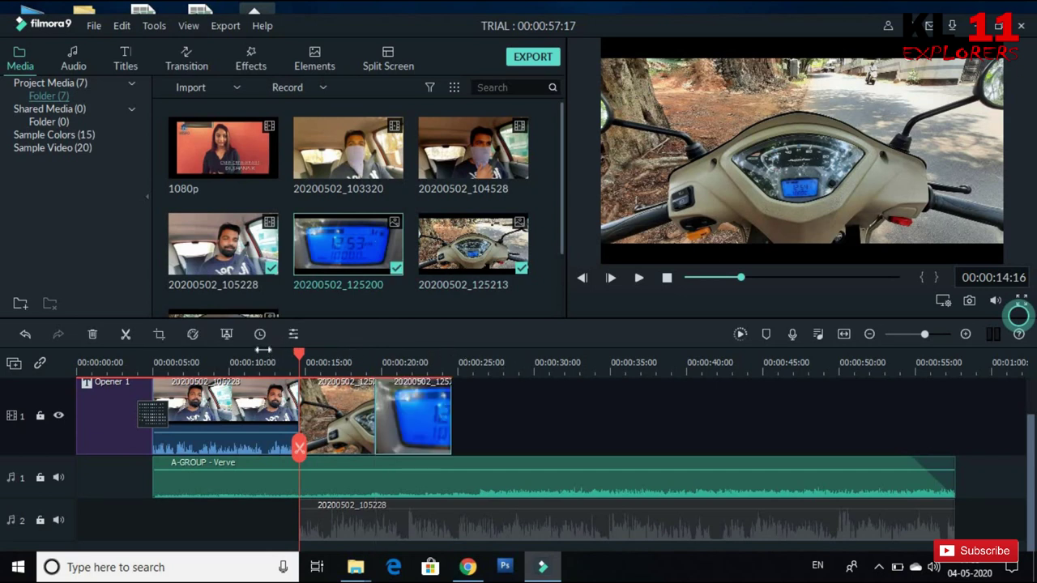
left_click(263, 353)
key("space")
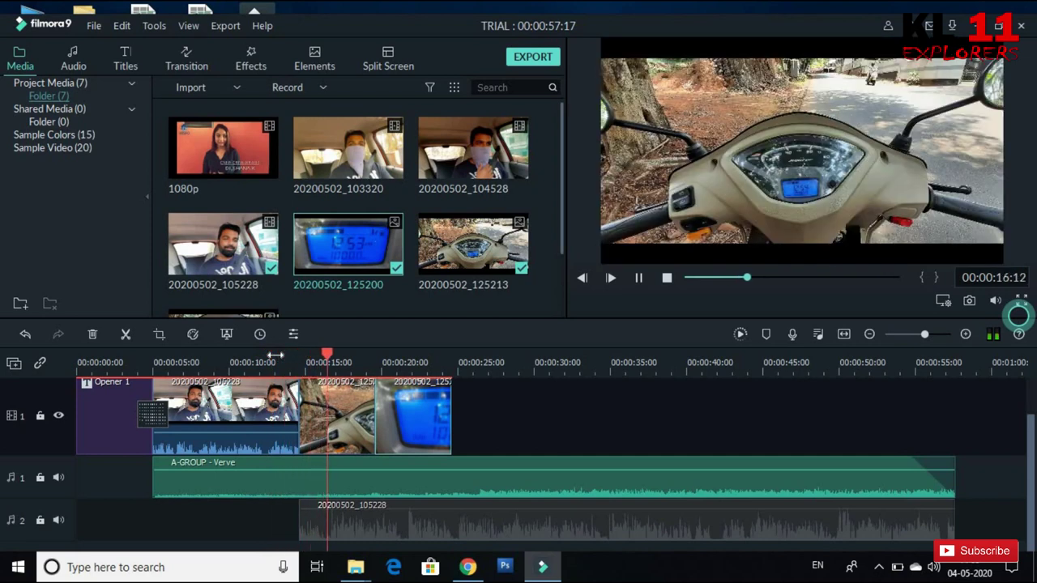
key("space")
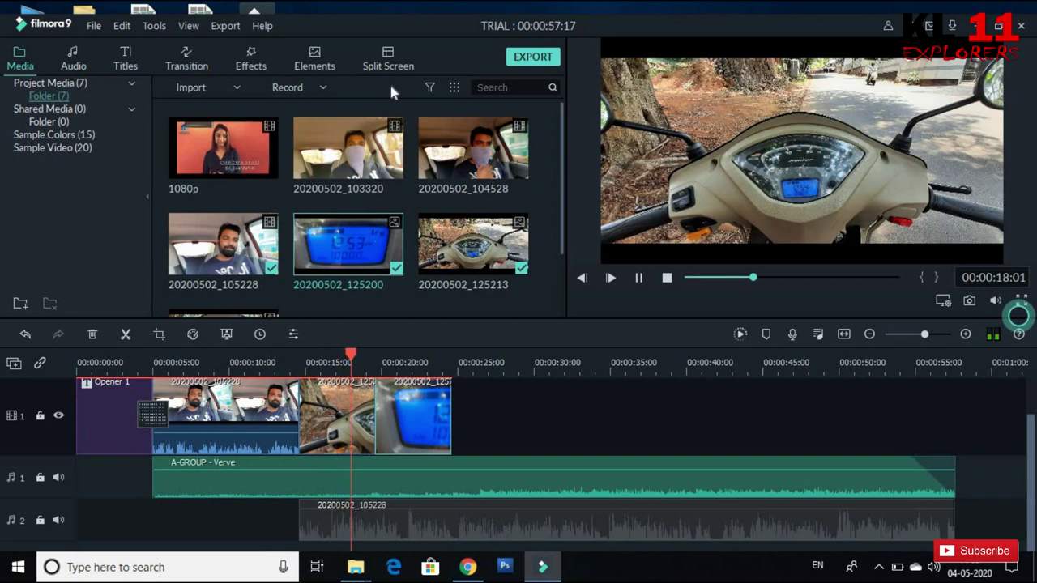
Add the 20200502_103320 video after the two photos on video track 1 and mute its audio.
left_click_drag(377, 160, 596, 416)
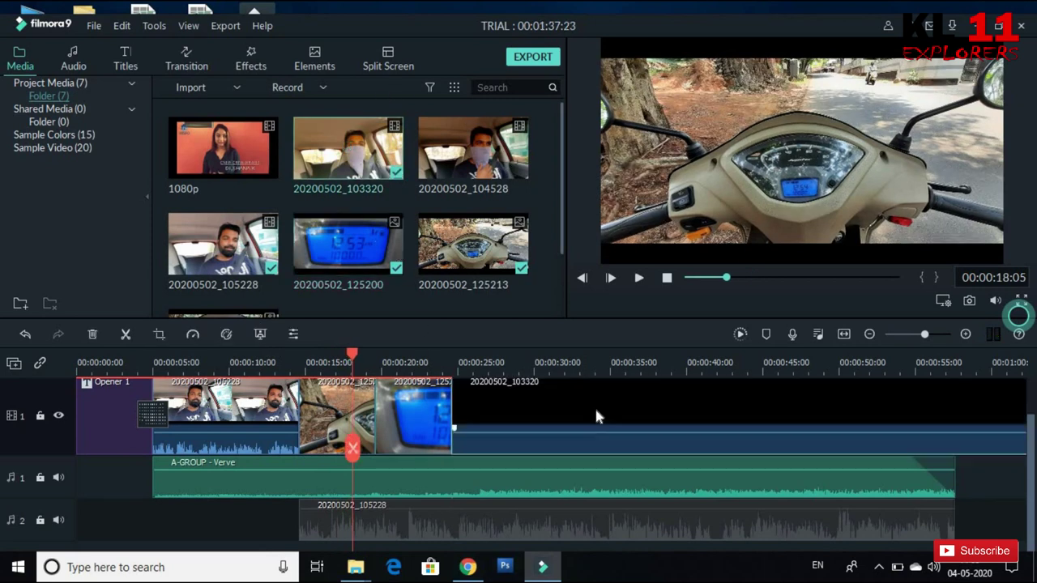
right_click(541, 418)
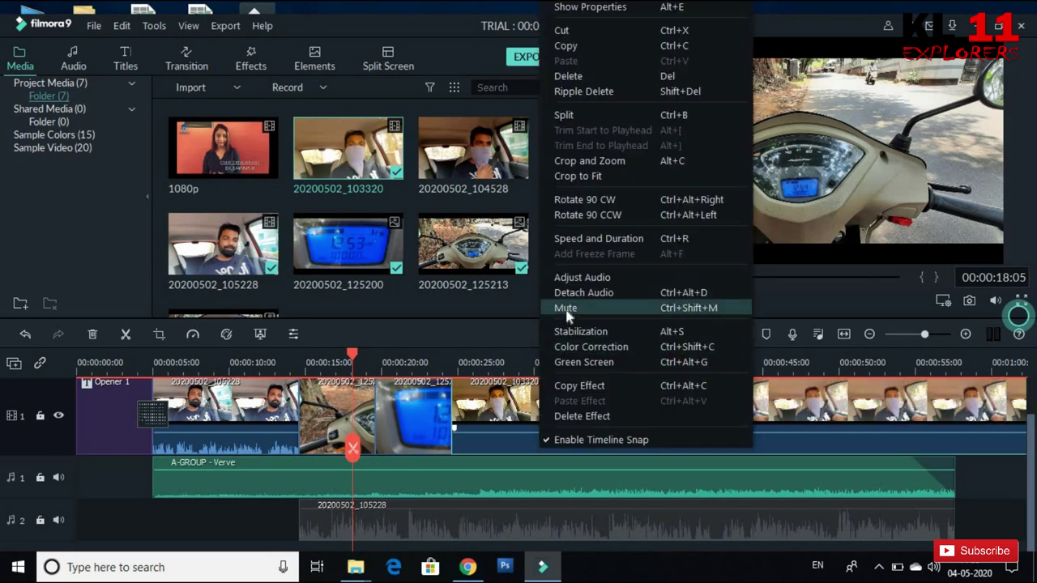
left_click(565, 310)
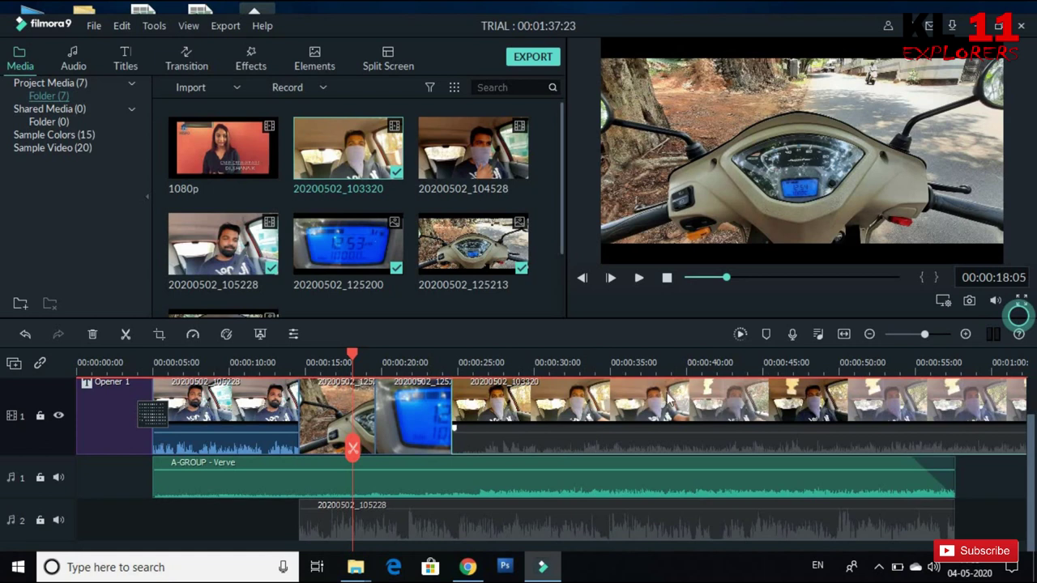
scroll(400, 225, "down", 2)
scroll(402, 230, "up", 2)
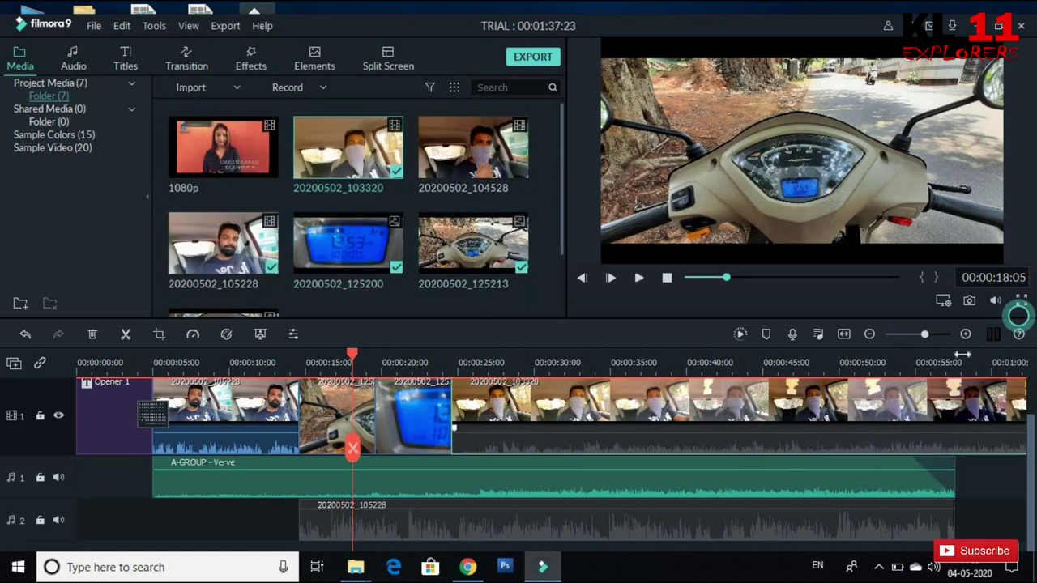
Cut the 20200502_103320 clip where the background music ends and delete the remaining part.
left_click(952, 368)
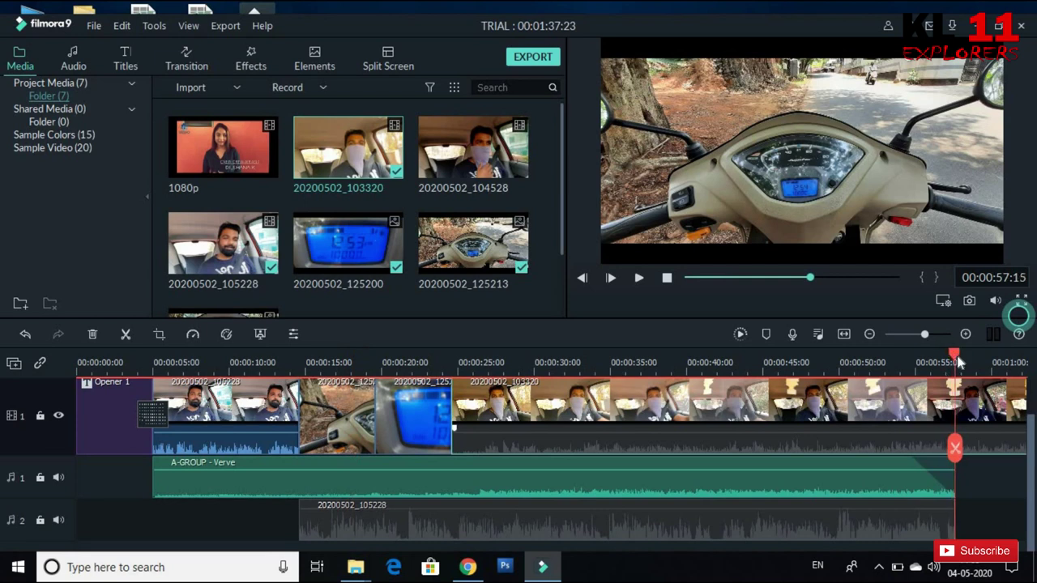
left_click(956, 446)
left_click(987, 409)
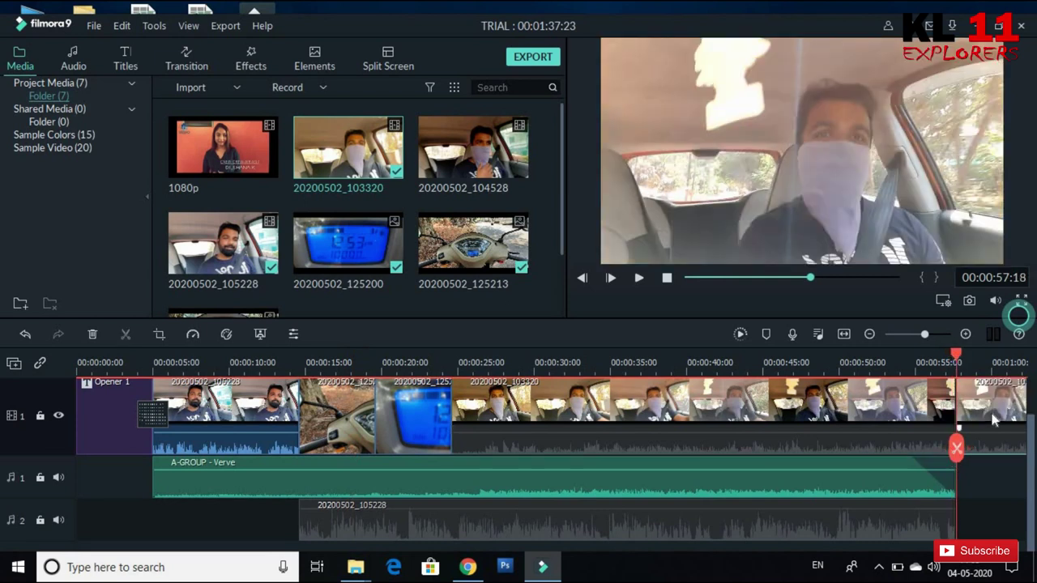
key("Delete")
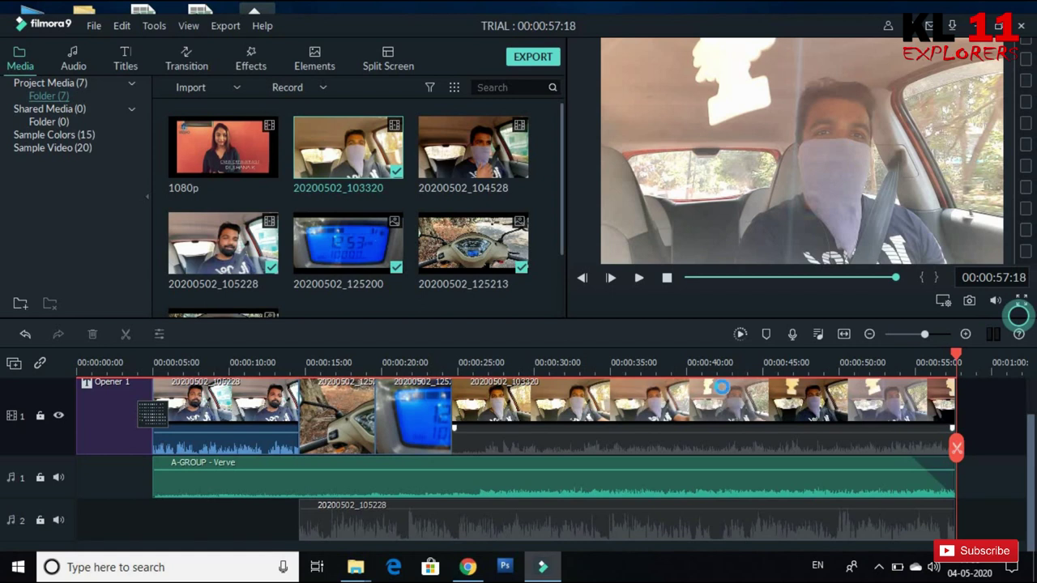
Save the project in the Trial Add folder under the file name tRIAL 2.
key("ctrl+s")
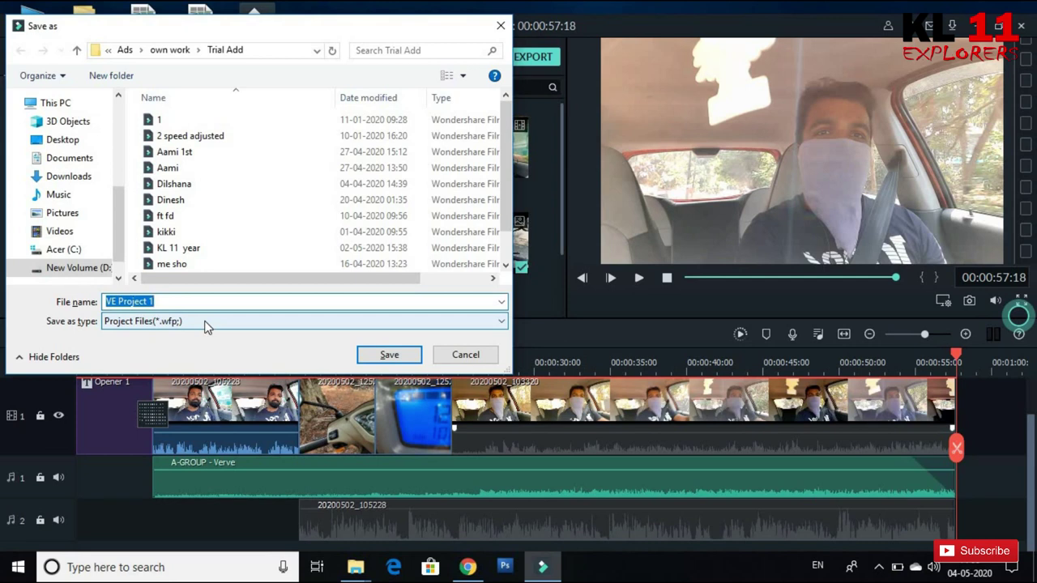
type("tRIAL ")
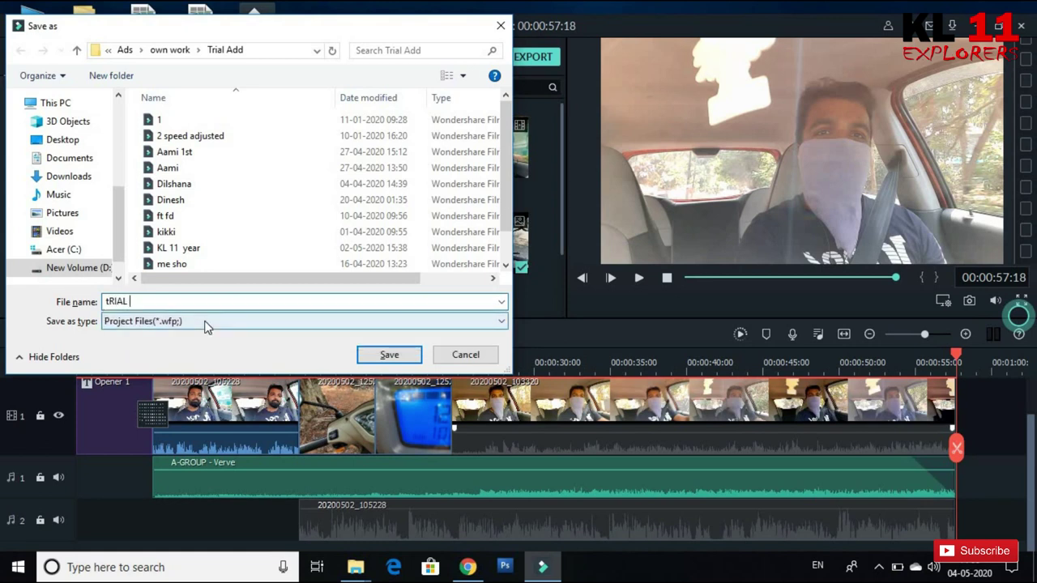
type("2")
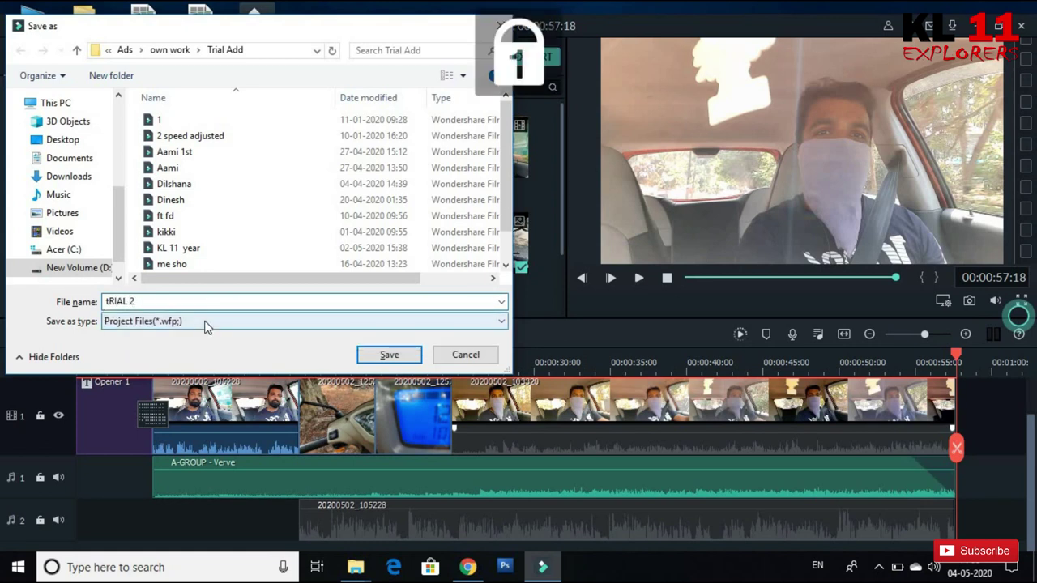
key("Return")
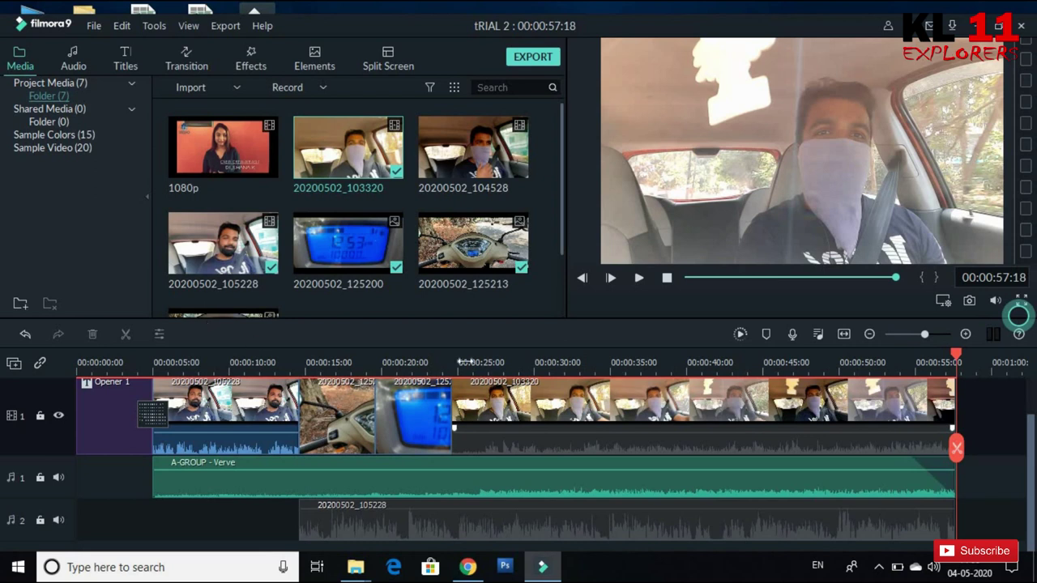
Fit the whole project in the timeline and look over its video and audio tracks.
left_click(843, 337)
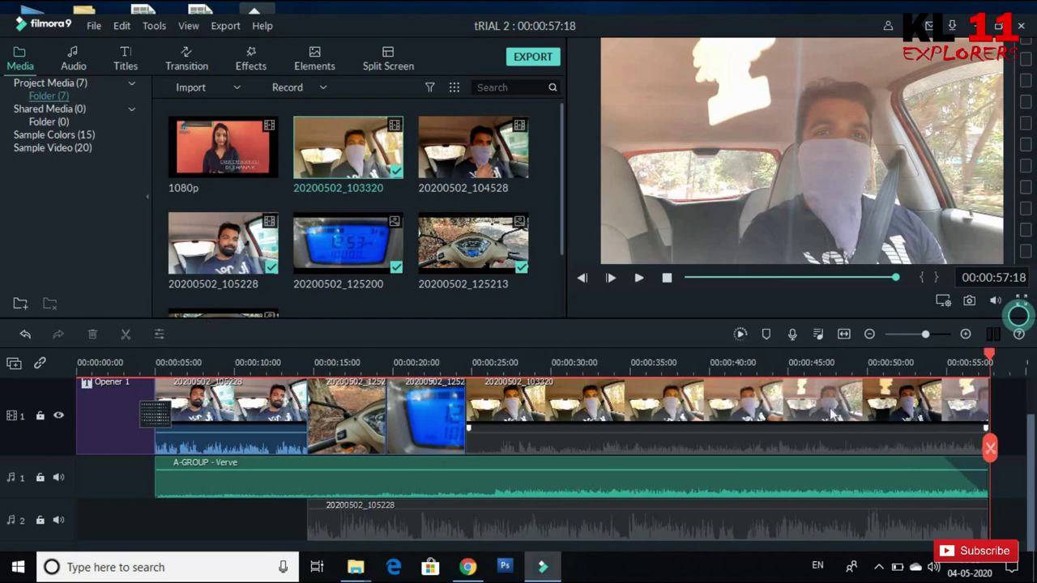
left_click(837, 359)
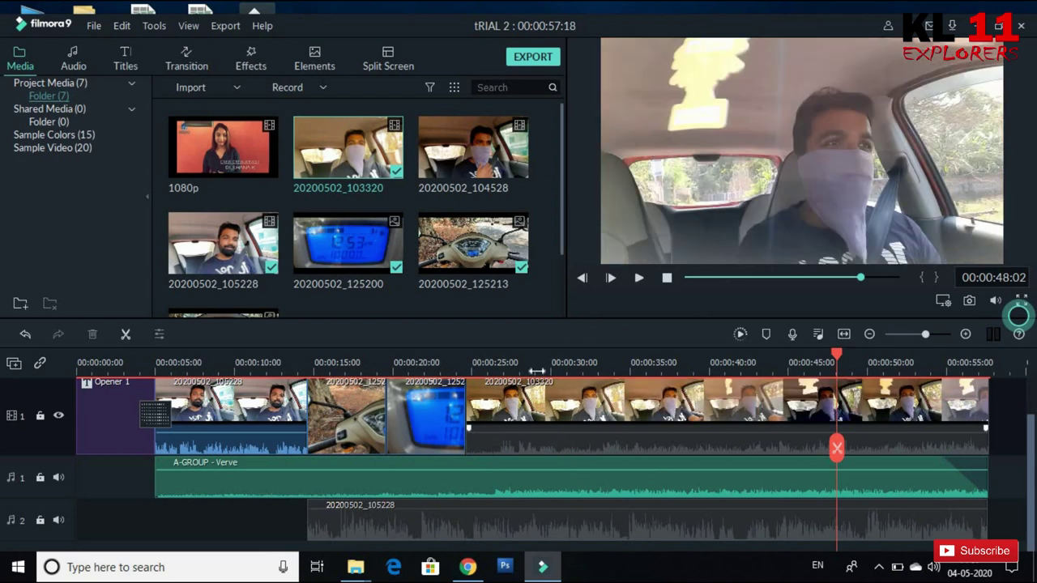
scroll(234, 486, "up", 1)
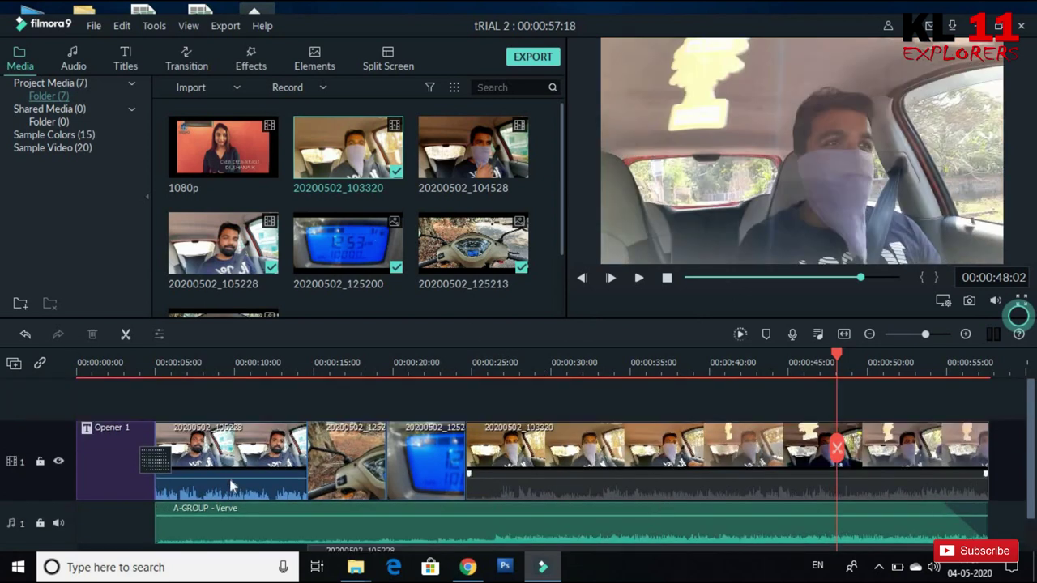
scroll(531, 436, "down", 1)
scroll(806, 413, "up", 1)
scroll(787, 417, "down", 1)
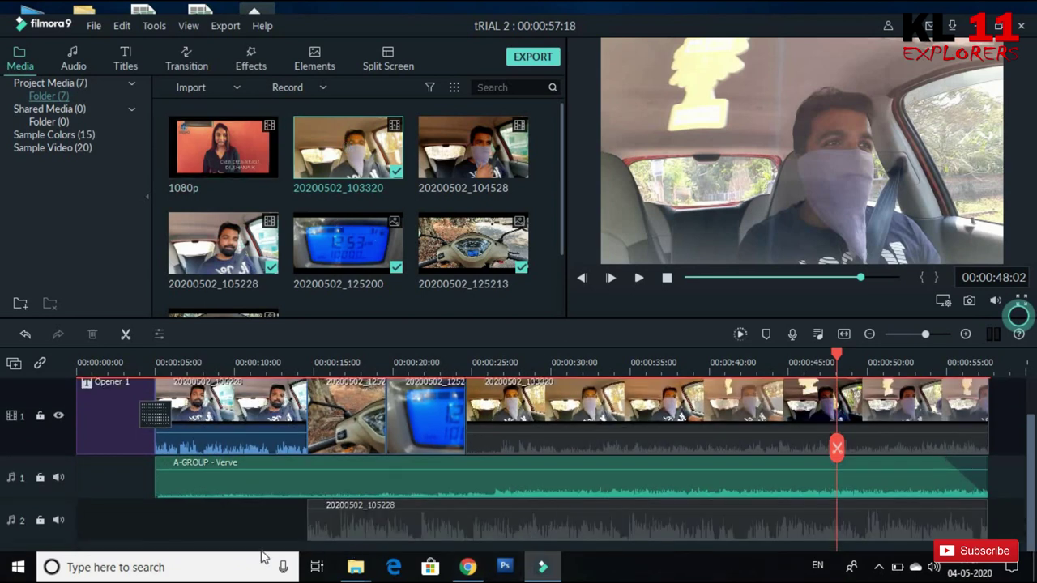
left_click(922, 460)
Add the Credit 2 end credits title directly after the 20200502_103320 clip on video track 1.
left_click(126, 59)
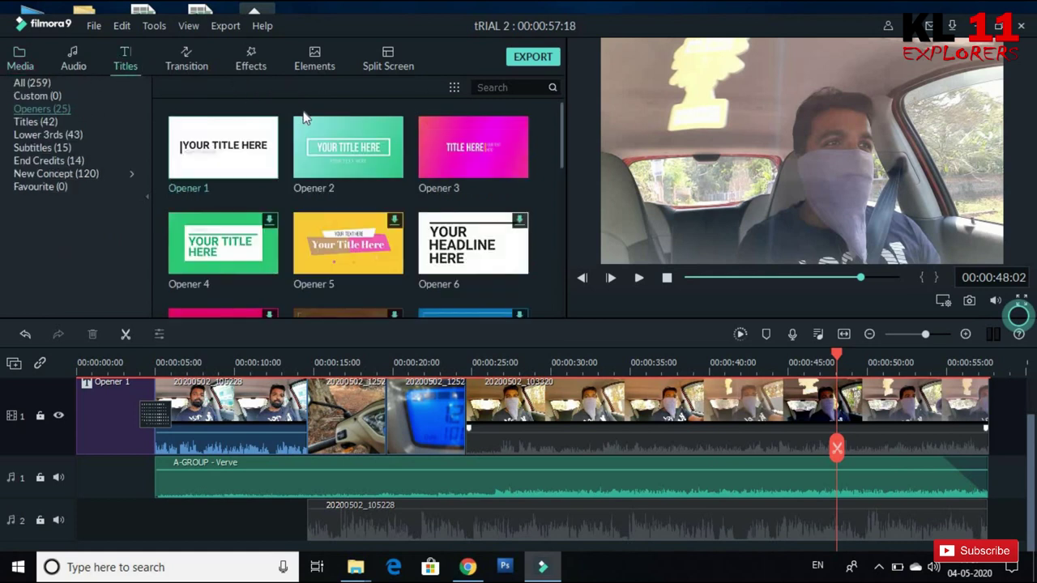
left_click(121, 364)
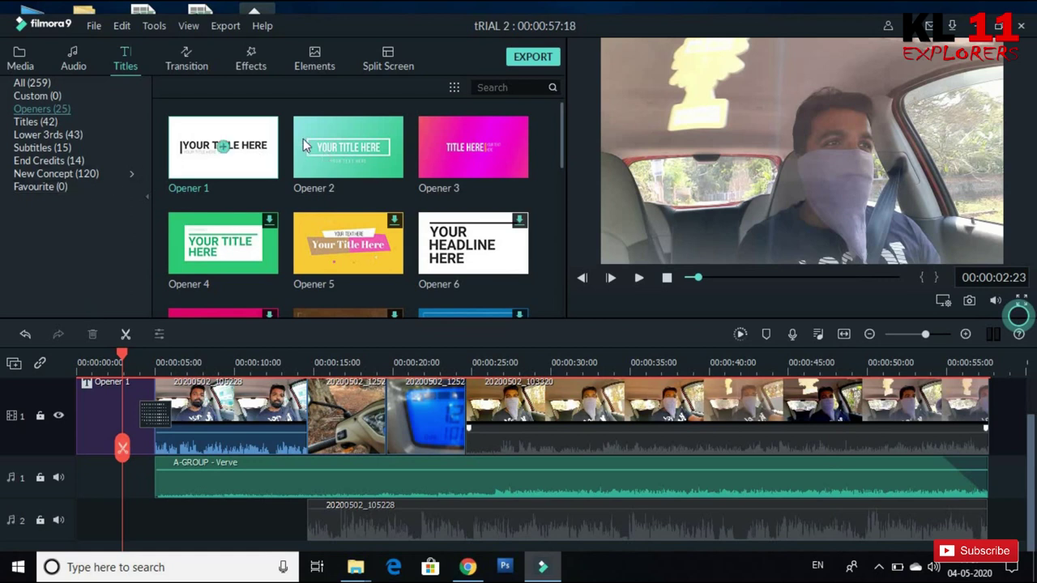
left_click(48, 160)
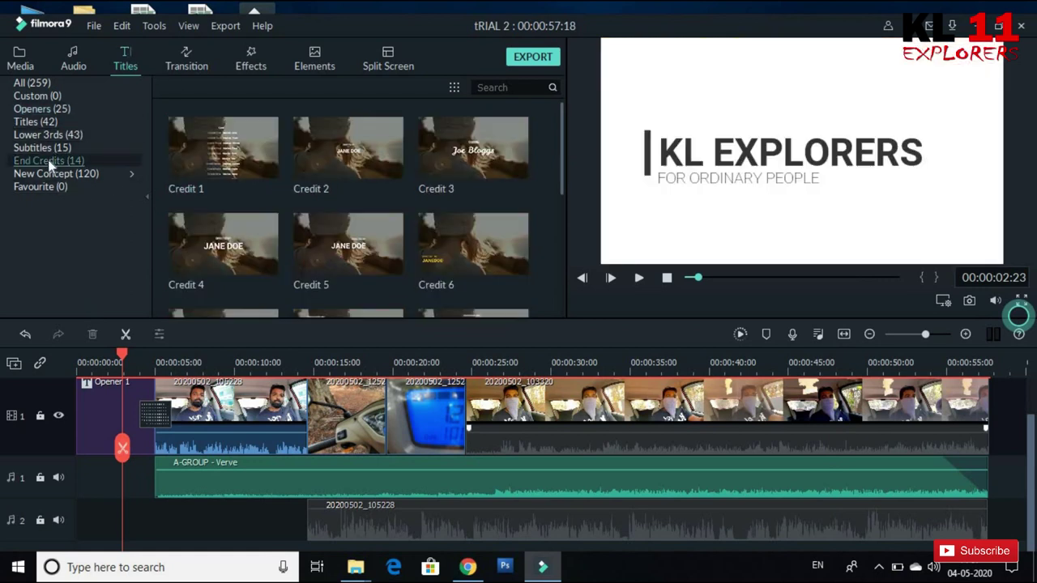
mouse_move(366, 158)
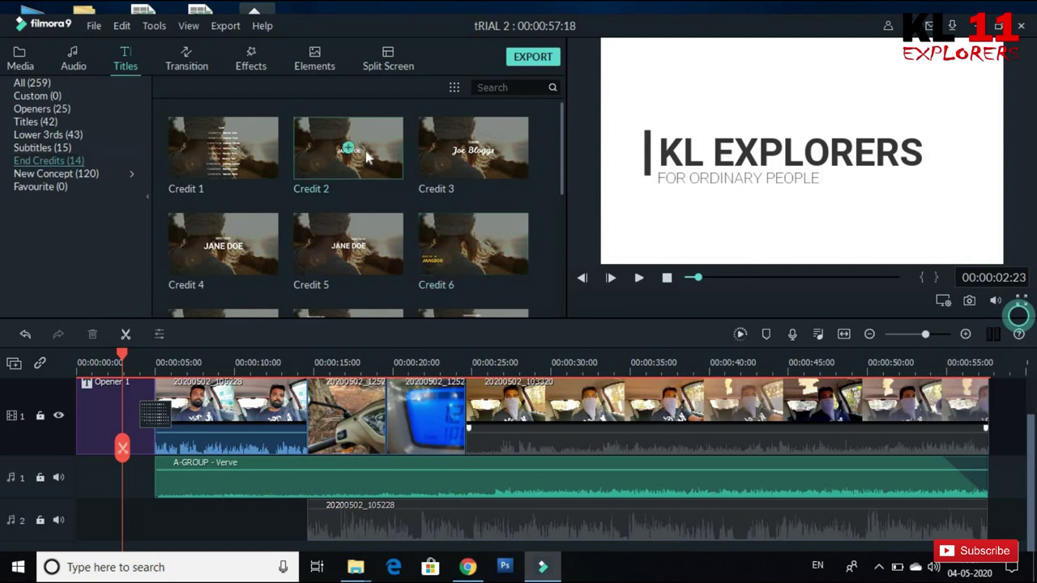
left_click_drag(366, 158, 987, 454)
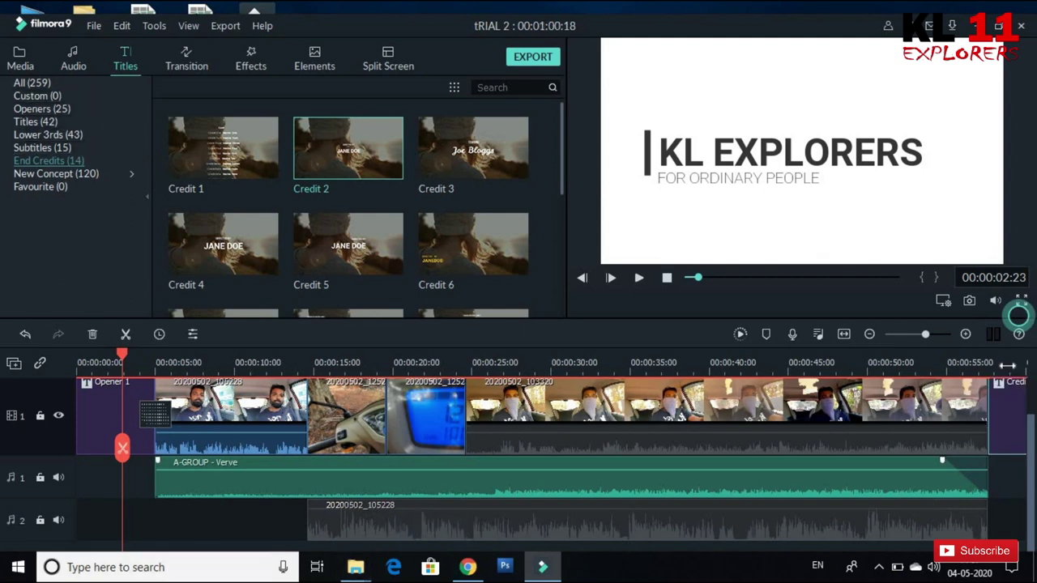
Open the Credit 2 title for editing and clear its placeholder text.
left_click(1007, 365)
double_click(1014, 415)
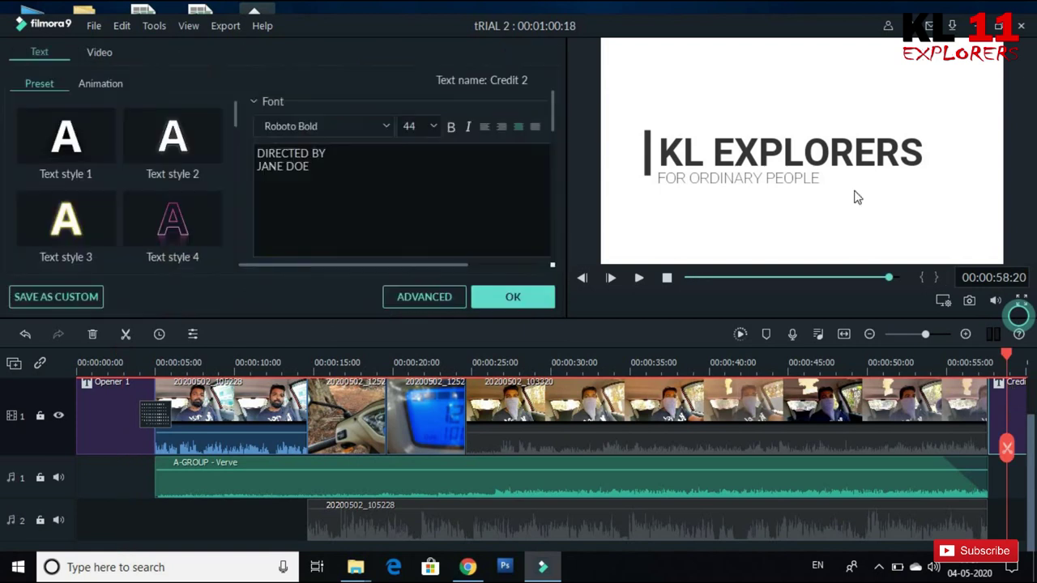
double_click(811, 157)
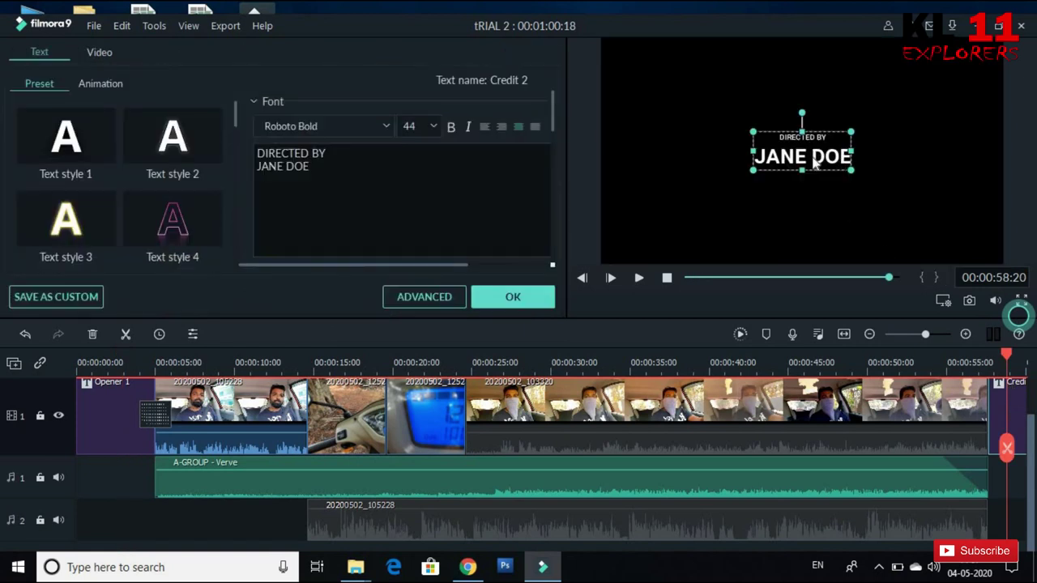
left_click(342, 153)
key("Right")
key("BackSpace")
key("BackSpace")
key("BackSpace")
key("BackSpace")
key("BackSpace")
key("BackSpace")
key("BackSpace")
key("BackSpace")
key("BackSpace")
key("BackSpace")
key("BackSpace")
key("BackSpace")
left_click_drag(329, 153, 256, 153)
Set the end credit's text to THANKS FOR WATCHING and save the project.
type("tHANKS FOR")
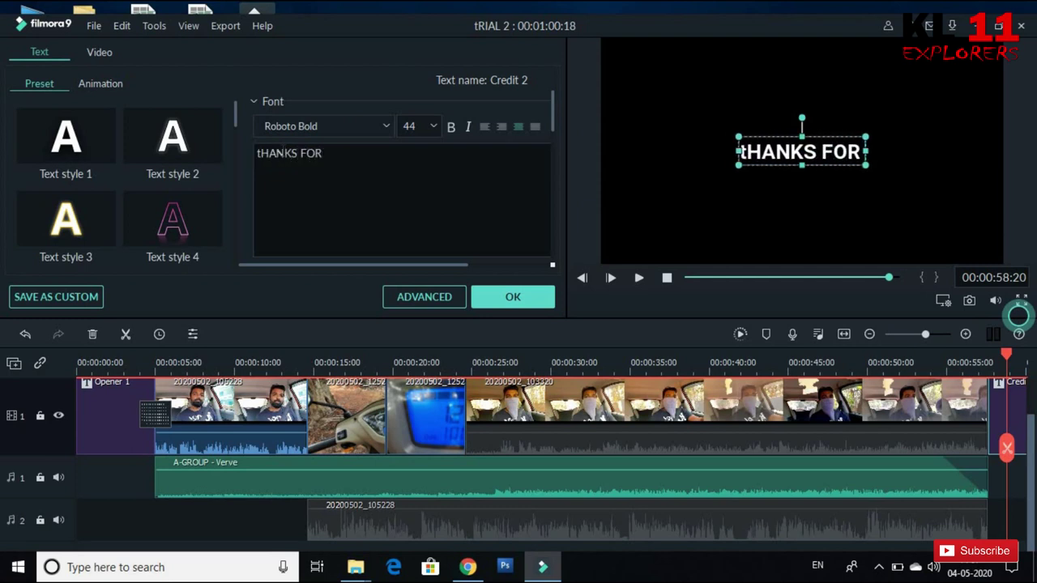
key("BackSpace")
key("BackSpace")
key("BackSpace")
key("BackSpace")
key("BackSpace")
key("BackSpace")
key("BackSpace")
key("BackSpace")
key("BackSpace")
key("BackSpace")
type("THANKS FOR WATCHING")
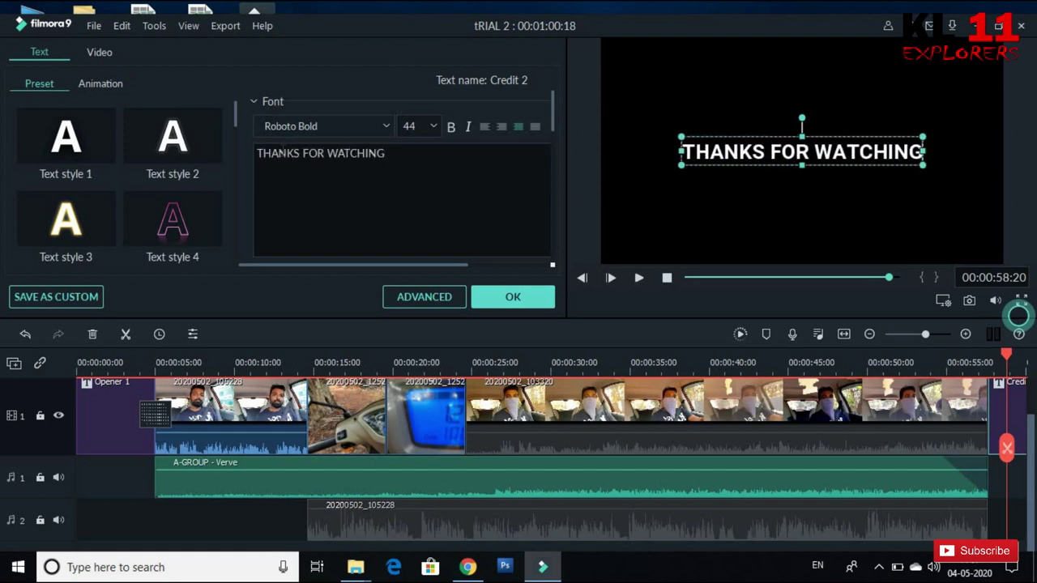
left_click(691, 213)
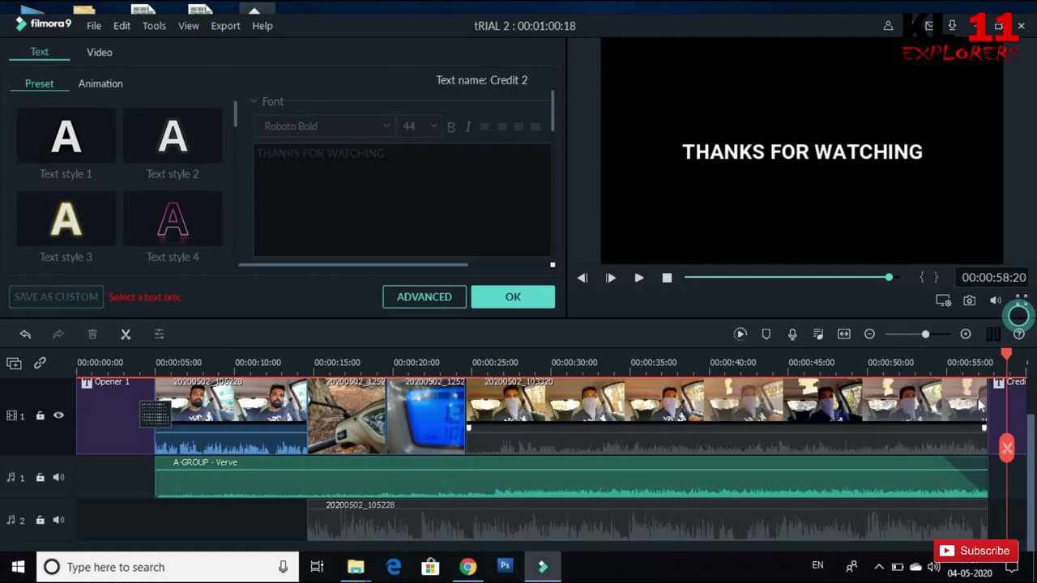
key("ctrl+s")
left_click(535, 296)
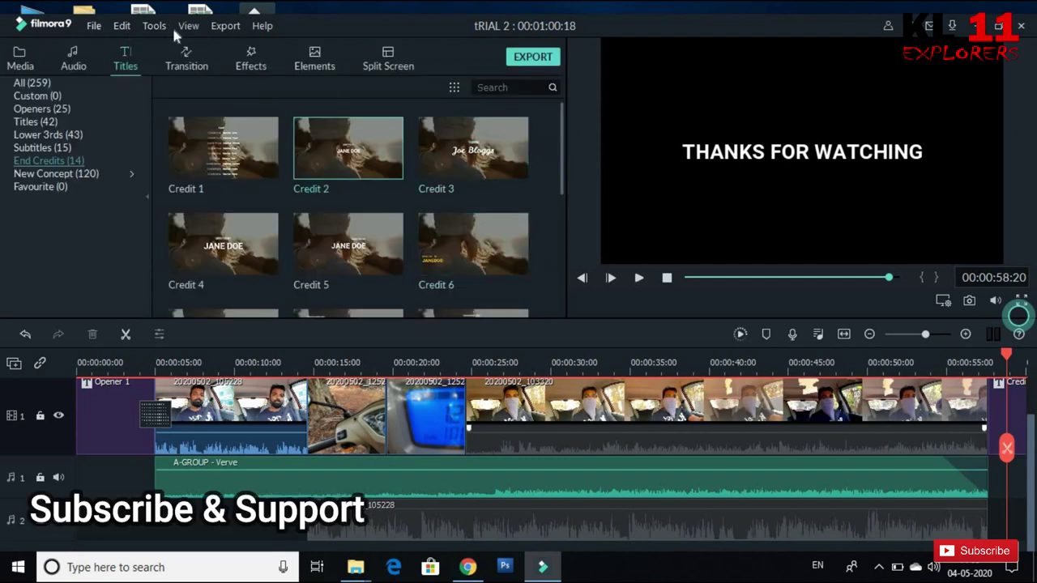
Open the video export settings, check the Samsung Galaxy device preset and return to the local export.
left_click(226, 27)
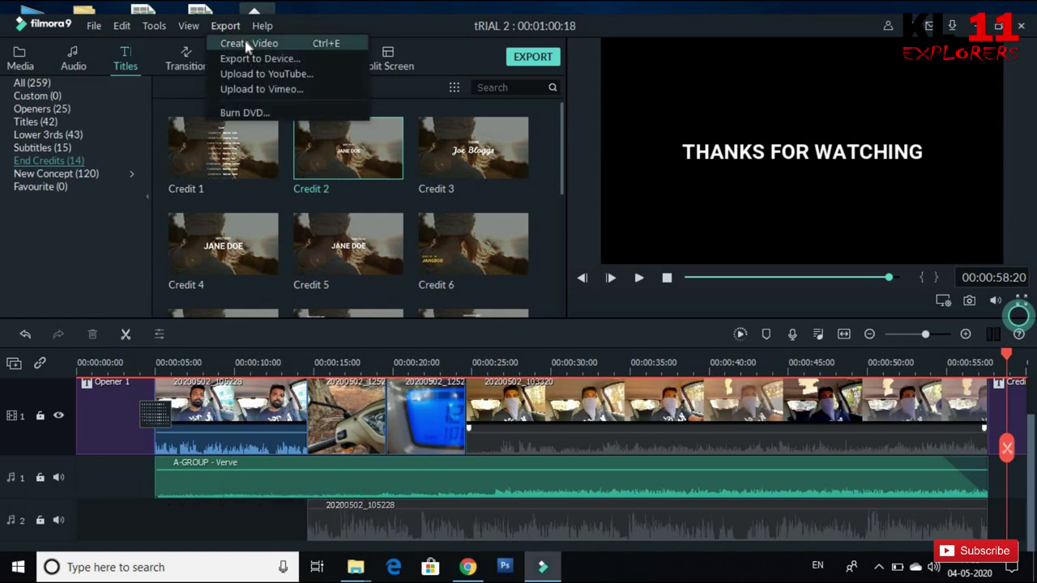
left_click(326, 102)
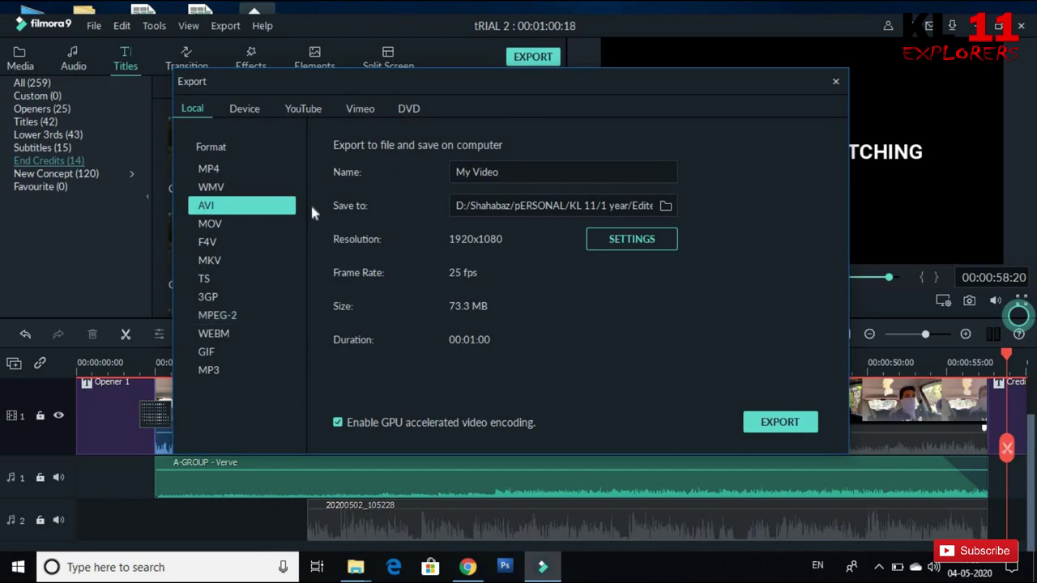
left_click(251, 116)
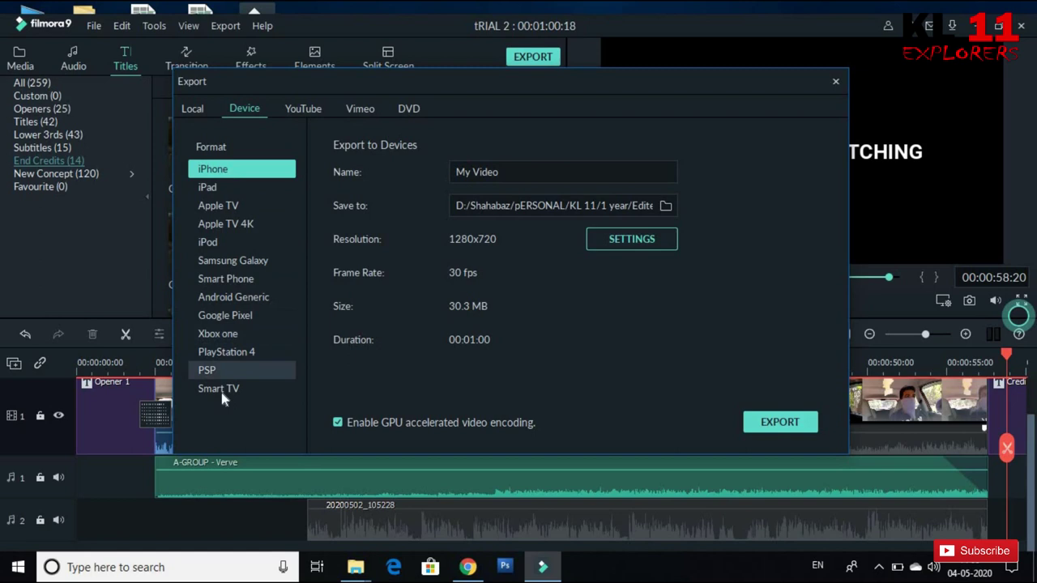
left_click(230, 267)
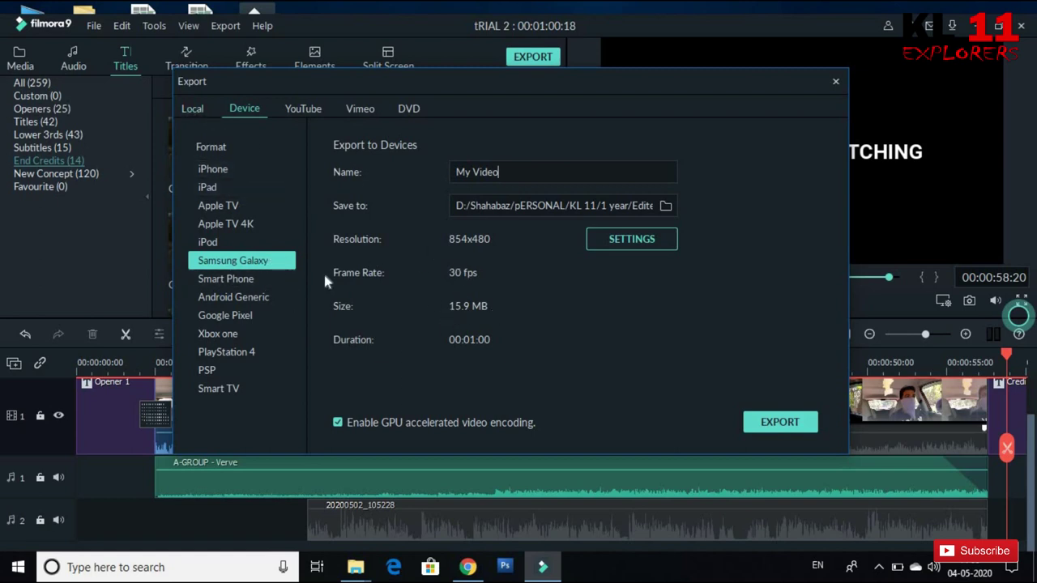
left_click(192, 111)
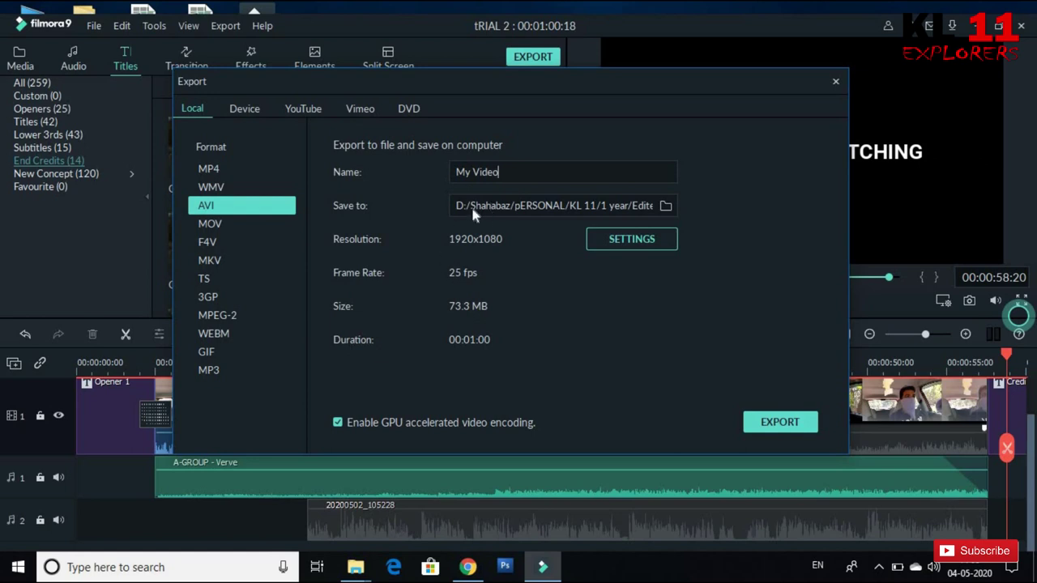
Set the export's save location to New folder on the Desktop.
left_click(667, 206)
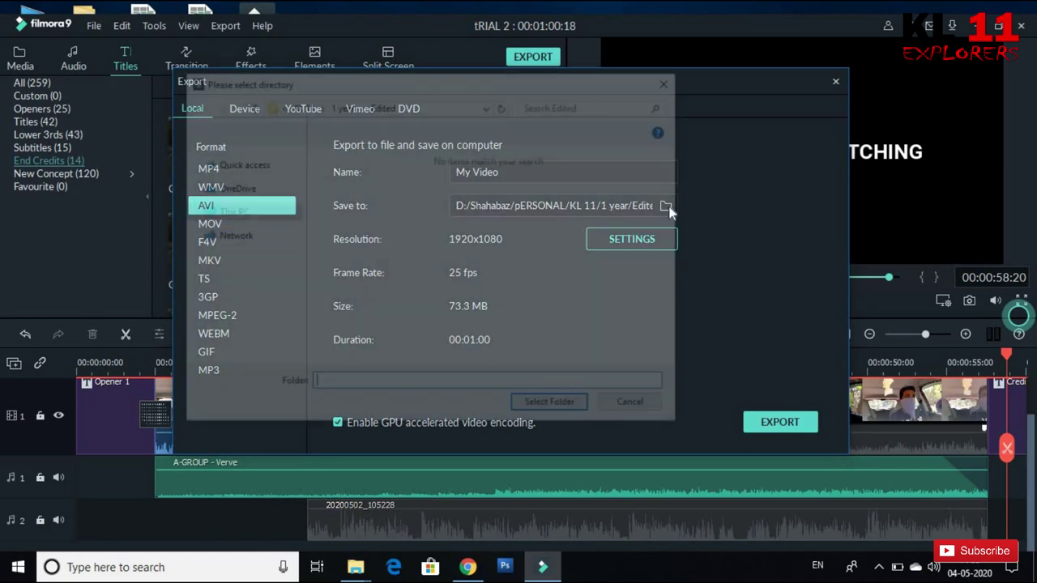
left_click(227, 237)
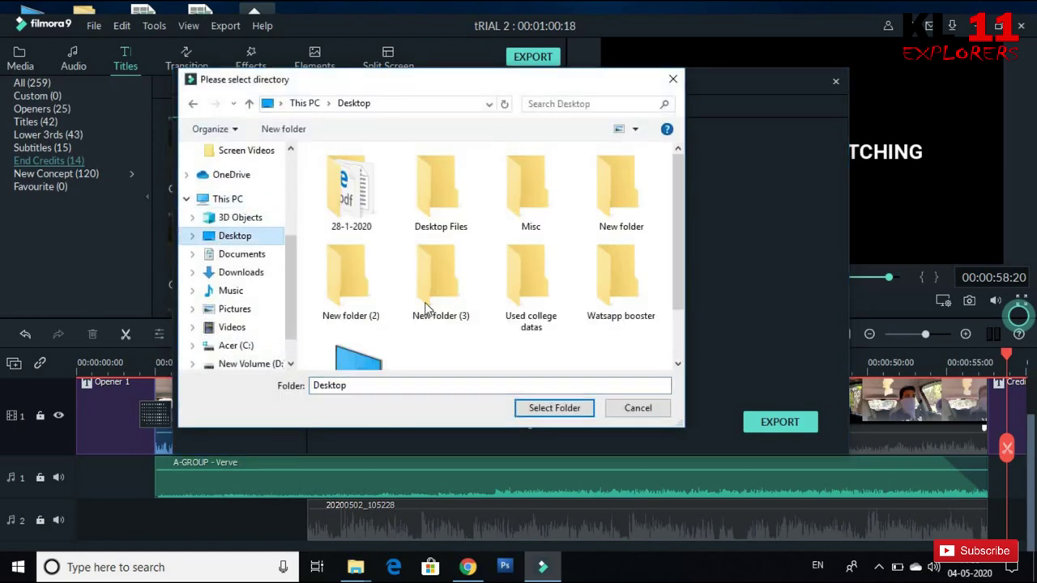
left_click(539, 196)
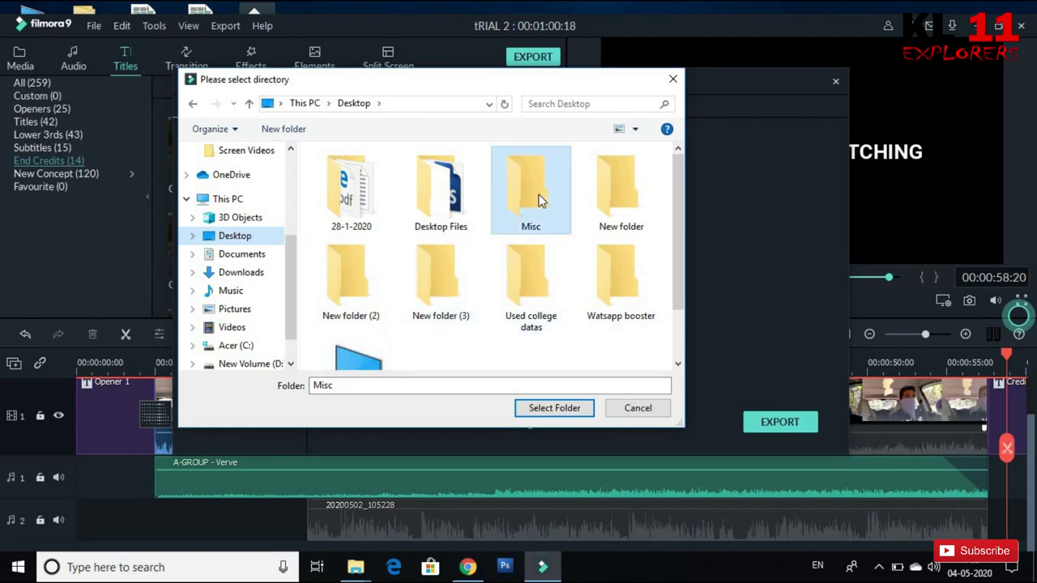
left_click(627, 178)
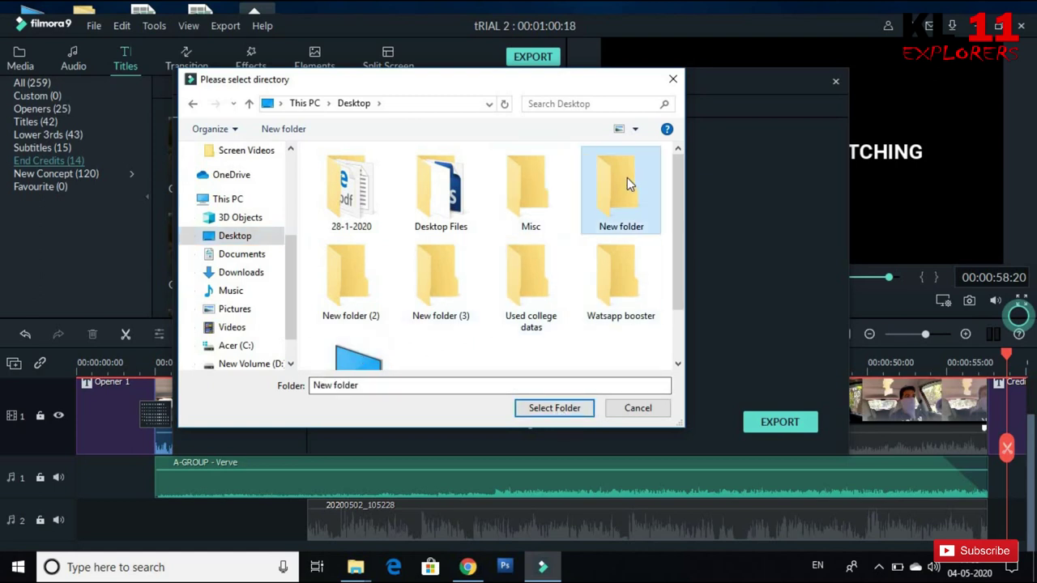
left_click(556, 409)
Name the output video TRIAL 2 and start the local AVI export.
double_click(522, 171)
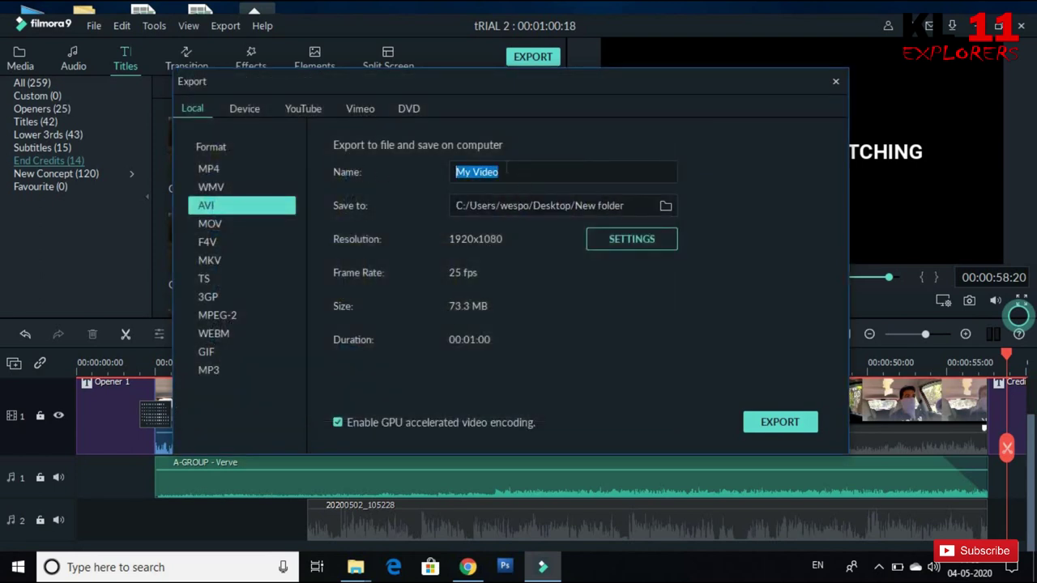
type("tRIAL 2")
key("BackSpace")
key("BackSpace")
key("BackSpace")
key("BackSpace")
key("BackSpace")
key("BackSpace")
key("BackSpace")
type("TRIAL 2")
left_click(766, 423)
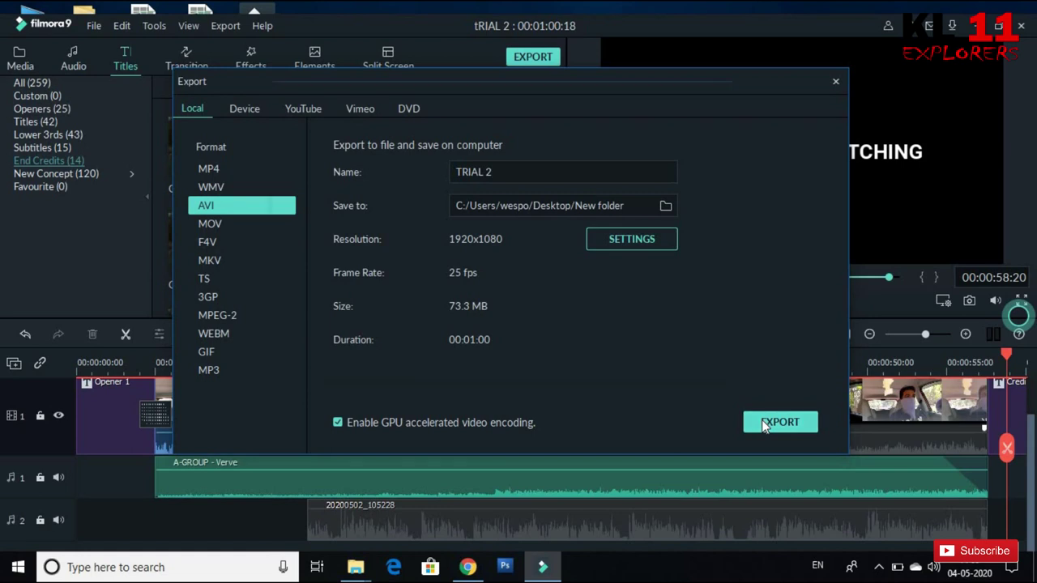